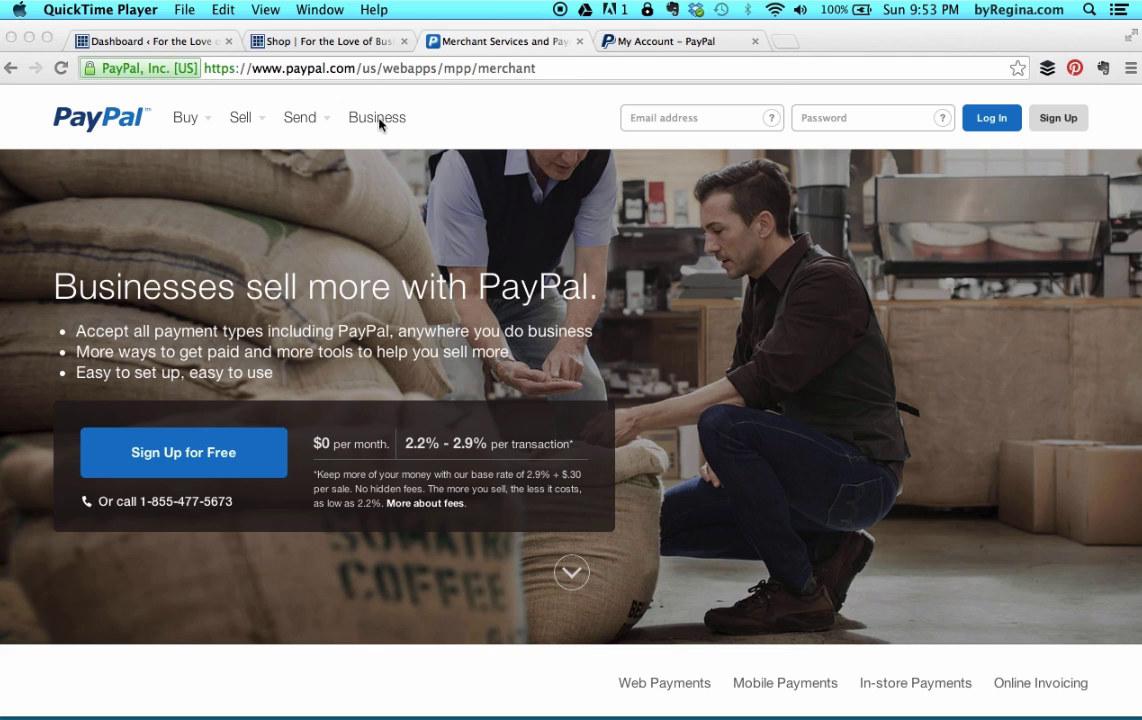
# Open PayPal's Business page and start the free sign-up to view the account plan choices.
pyautogui.click(433, 129)
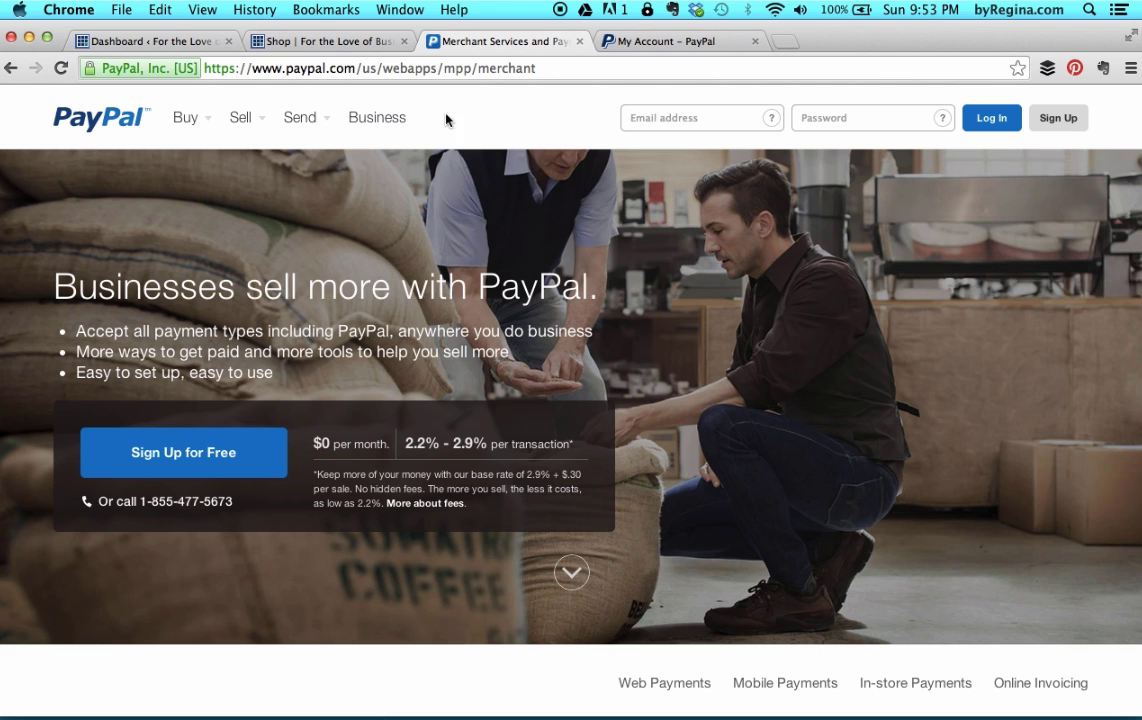
pyautogui.click(379, 122)
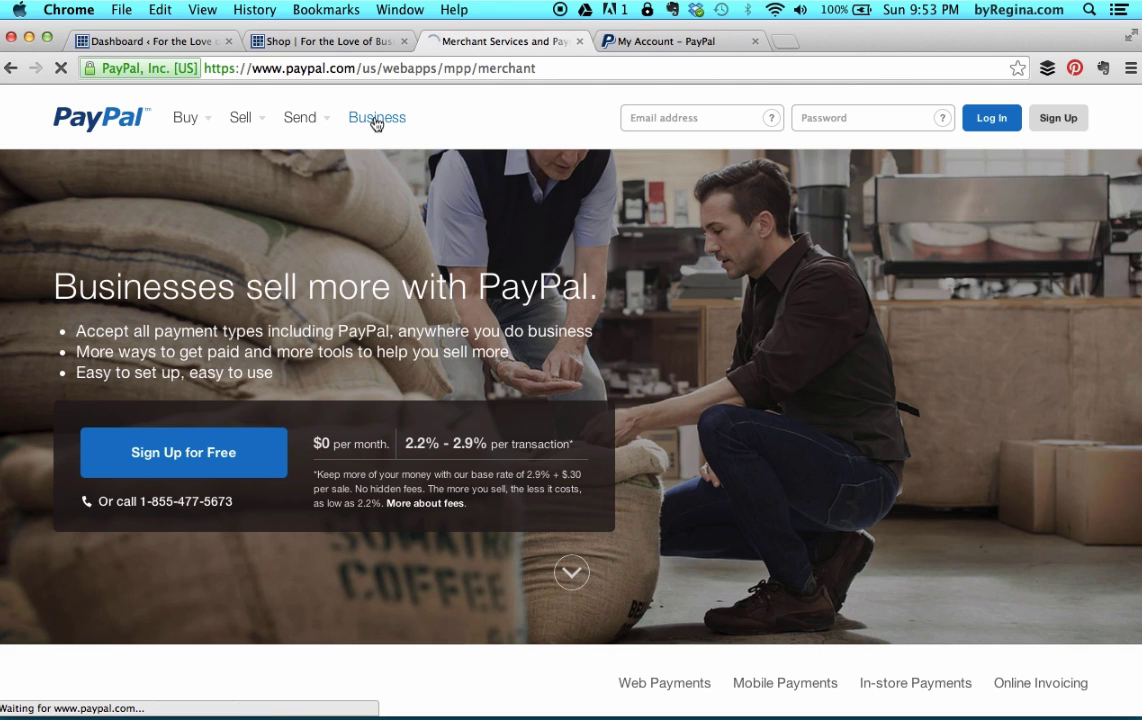
pyautogui.click(206, 456)
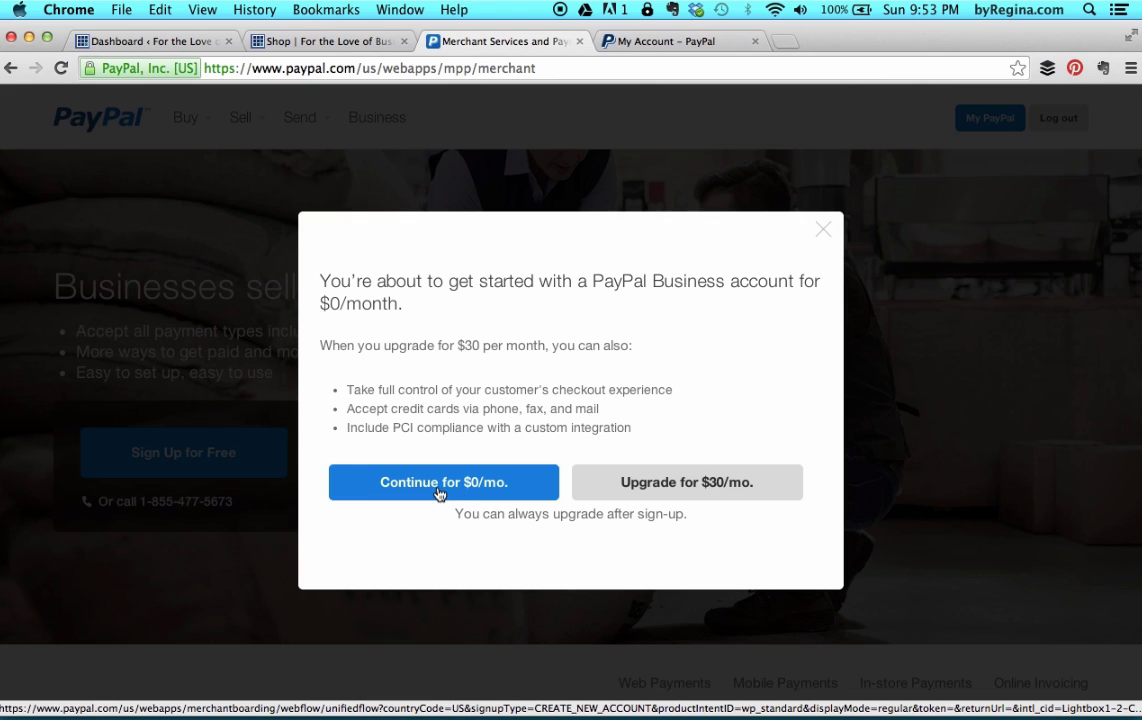
# View the classic PayPal account overview in Chrome and the new business account summary in Firefox.
pyautogui.click(672, 44)
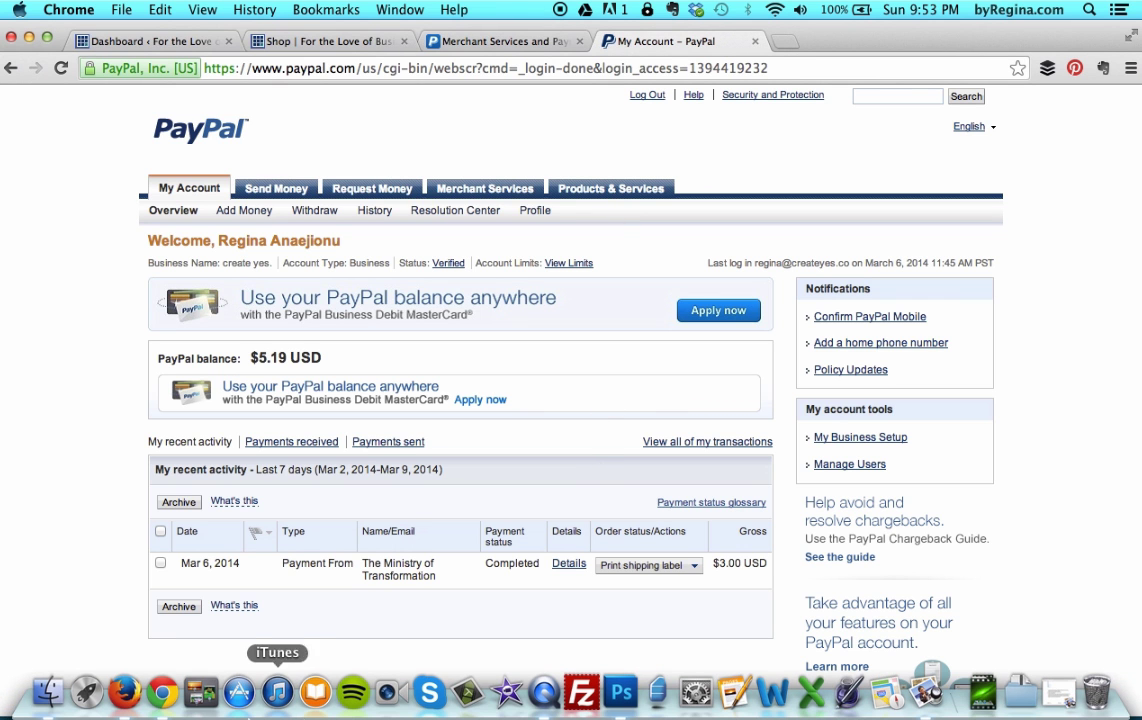
pyautogui.click(124, 690)
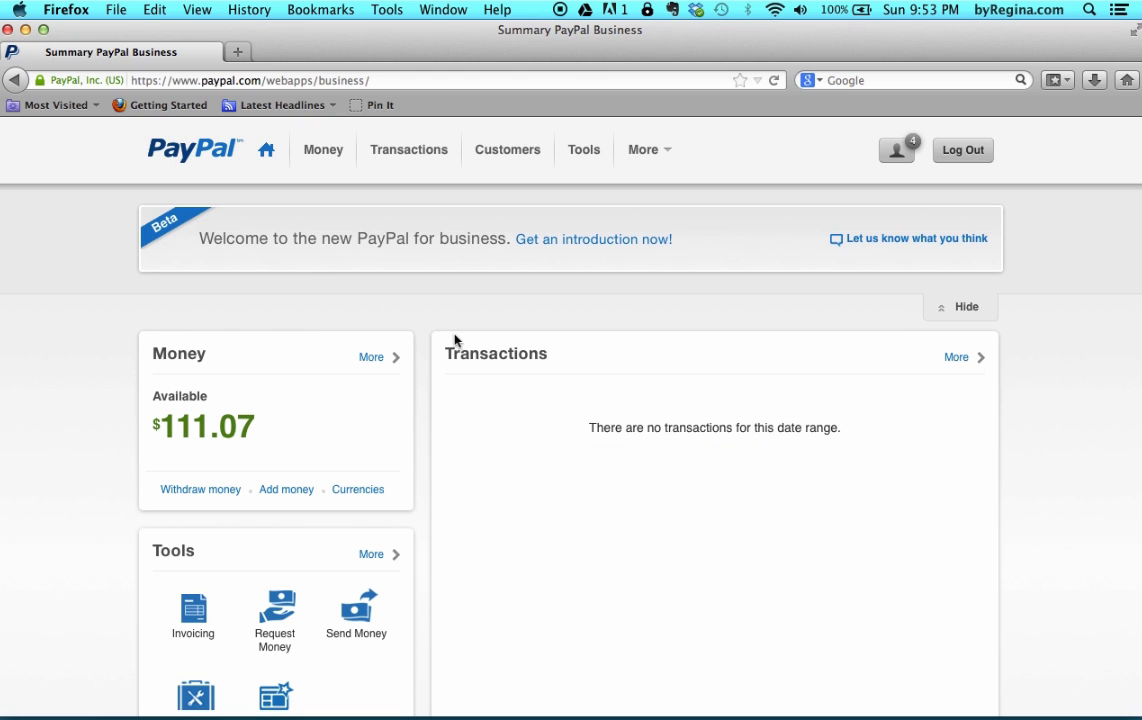
pyautogui.moveTo(166, 712)
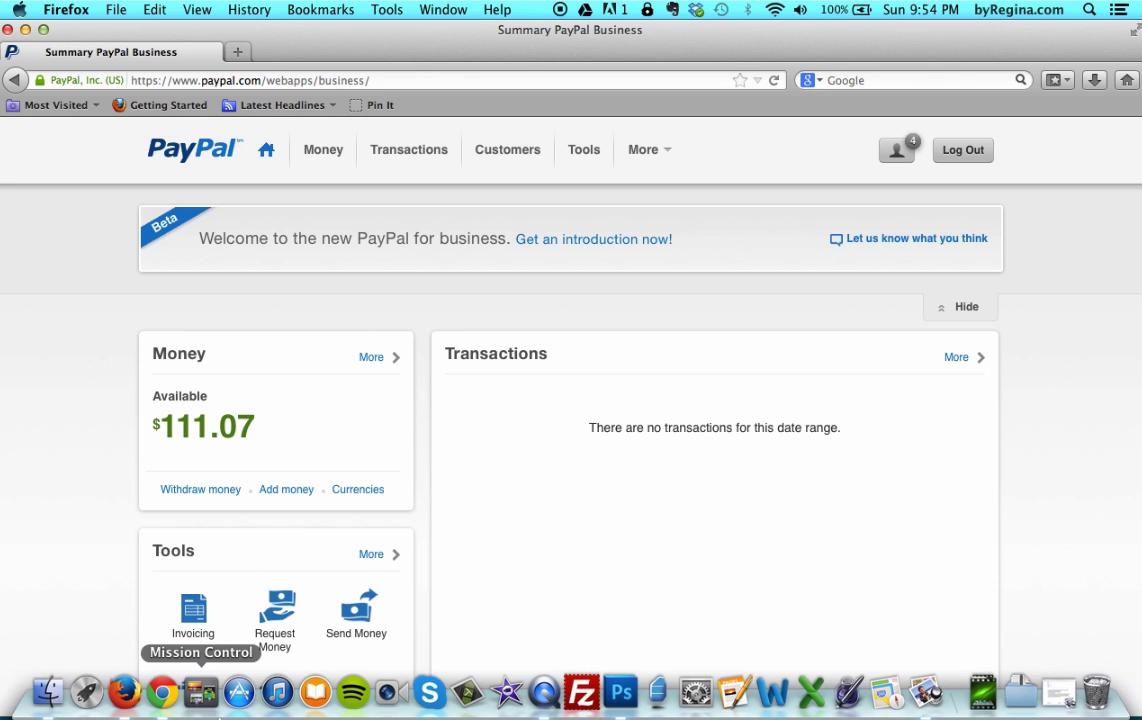
# Return to Chrome, open My Business Setup for the account and choose to add a payment button for the website.
pyautogui.click(166, 694)
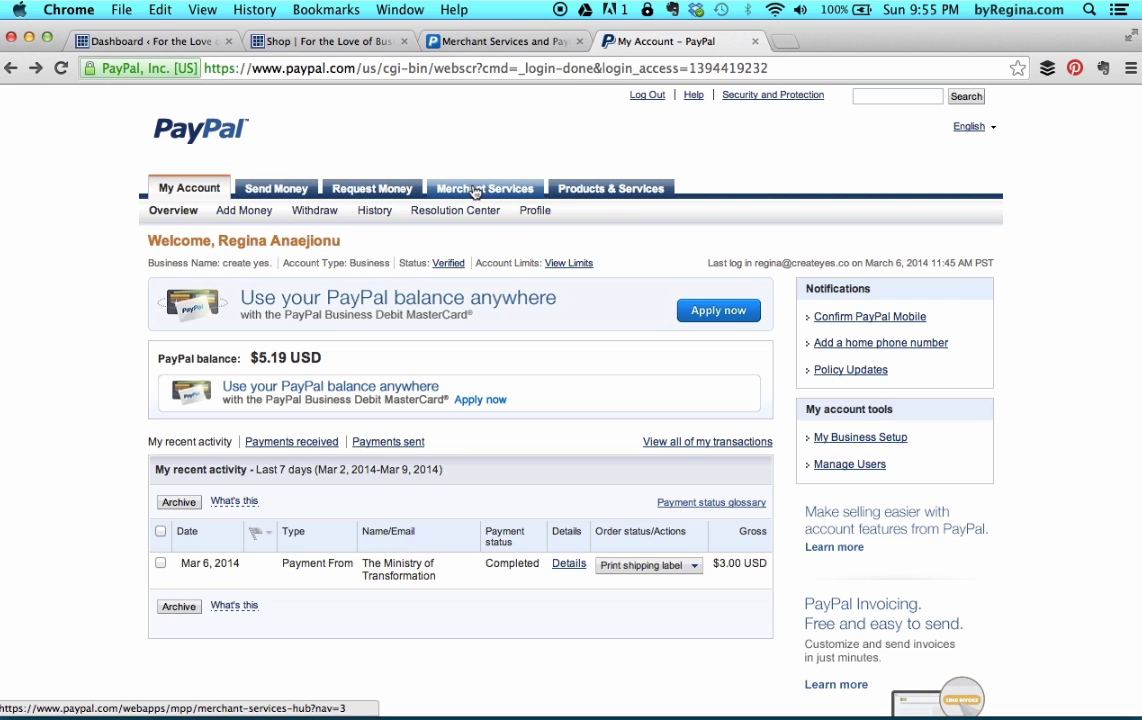
pyautogui.click(875, 441)
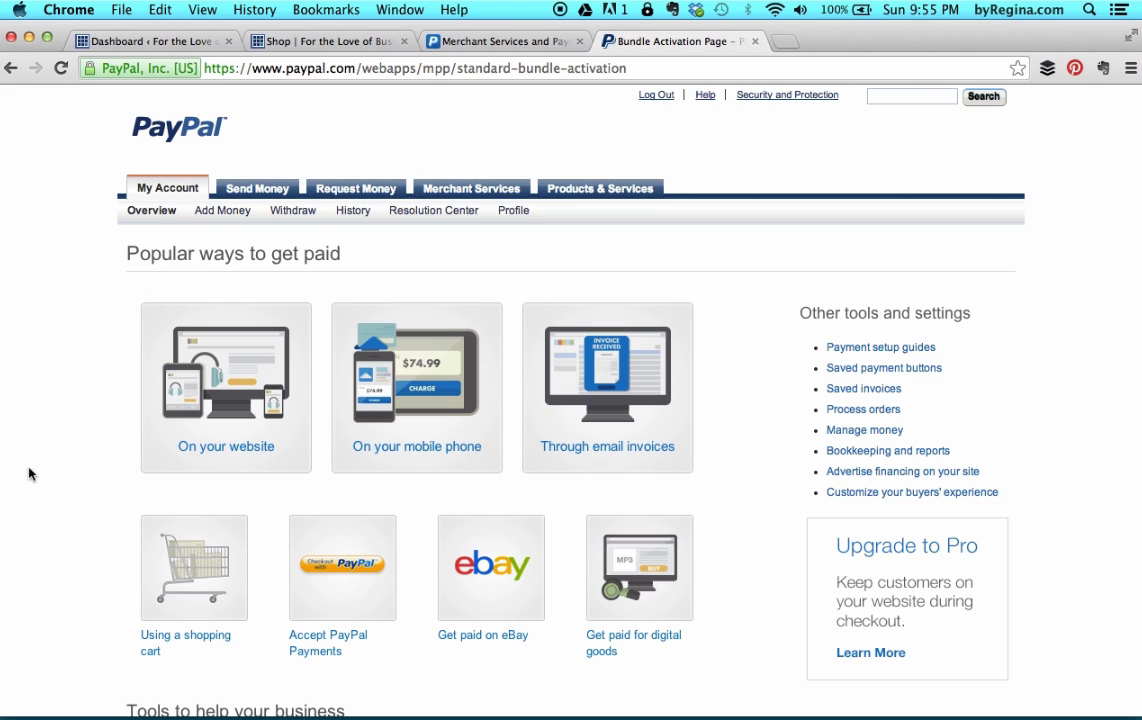
pyautogui.moveTo(236, 408)
pyautogui.moveTo(215, 572)
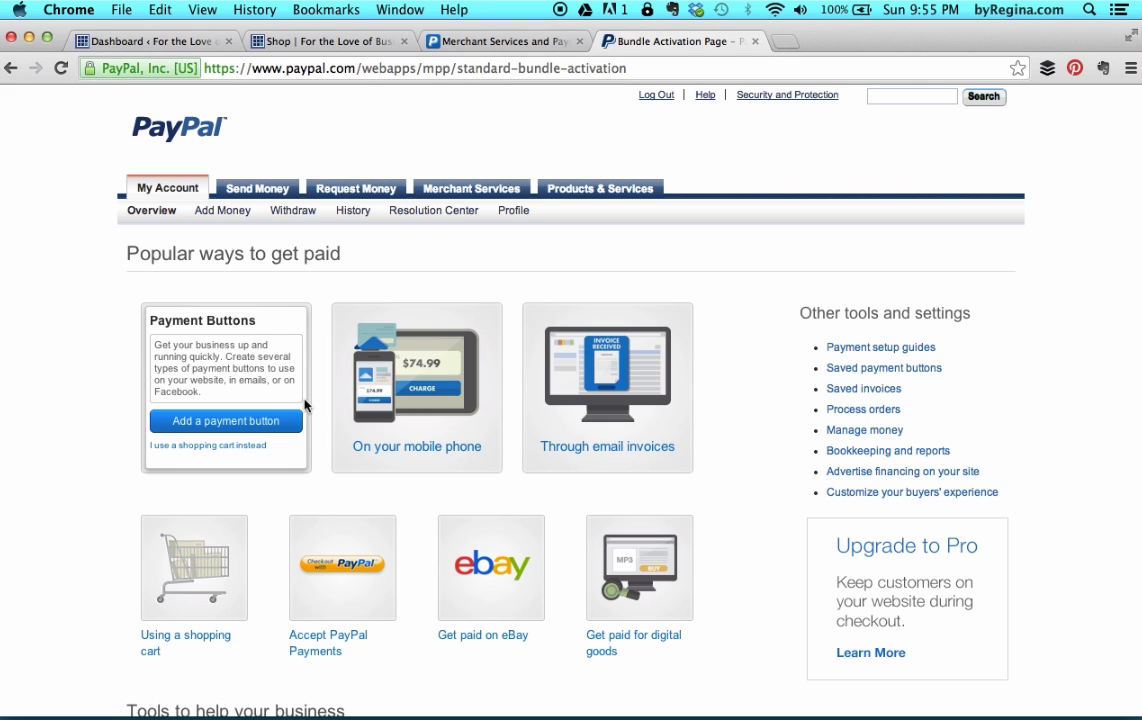
pyautogui.click(264, 424)
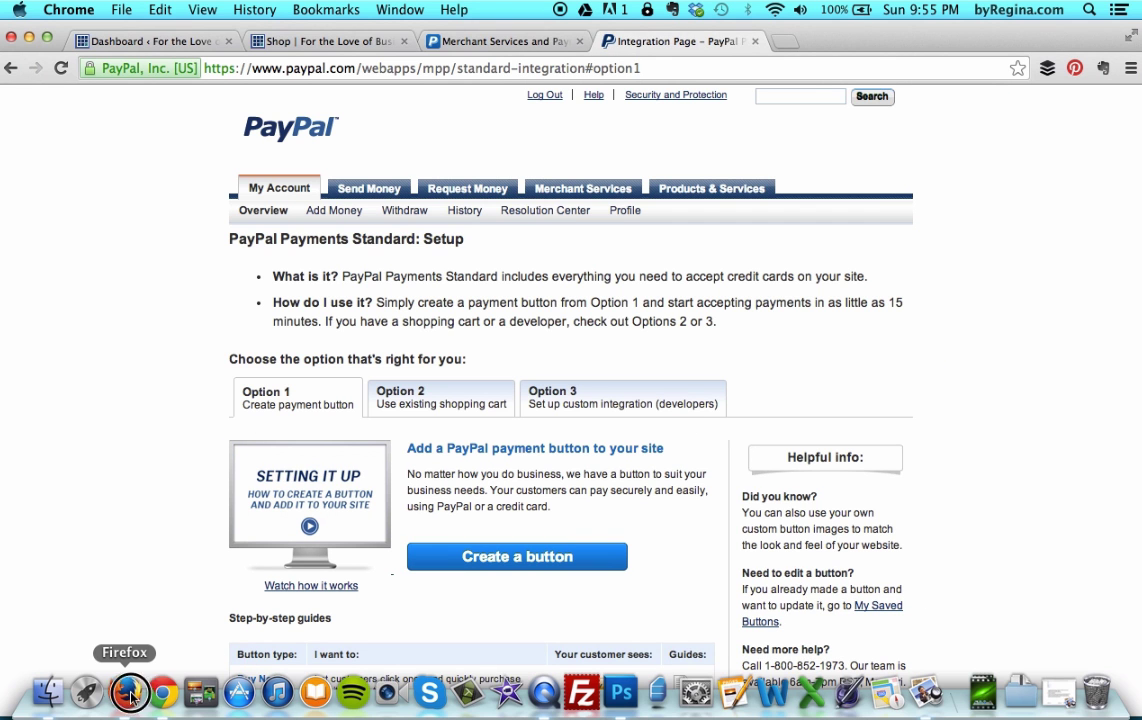
# Switch to Firefox, open Business Setup in the new account summary and choose to add a website payment button.
pyautogui.click(124, 692)
pyautogui.scroll(-2, 96, 515)
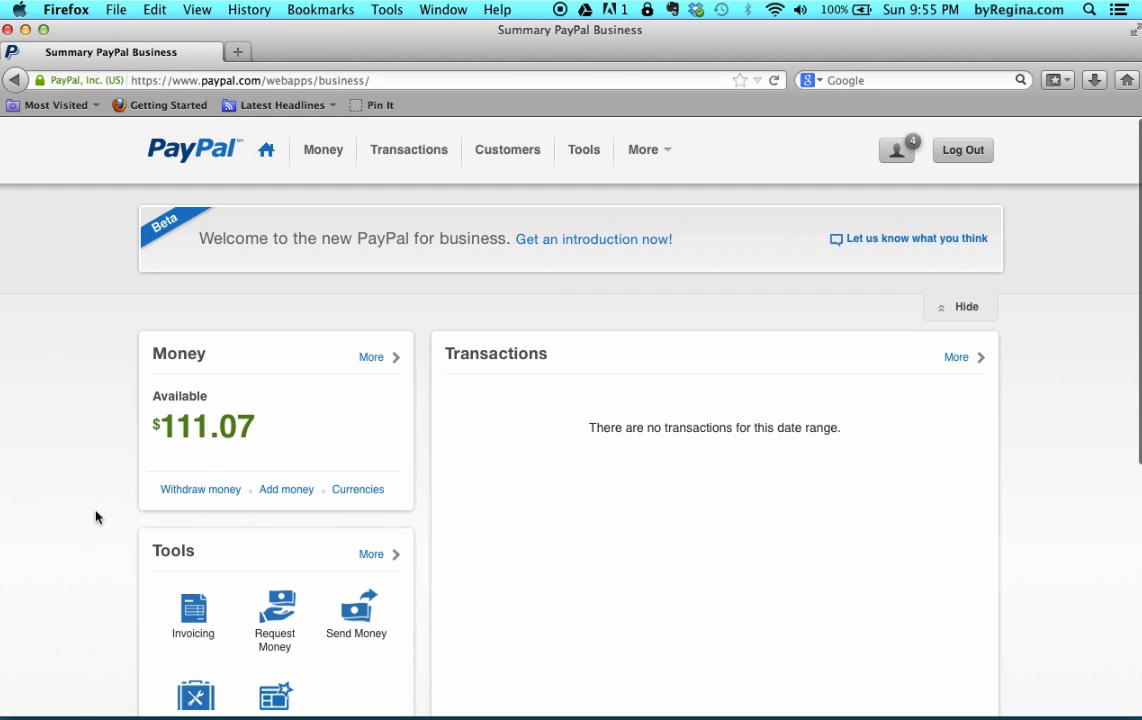
pyautogui.scroll(-5, 96, 516)
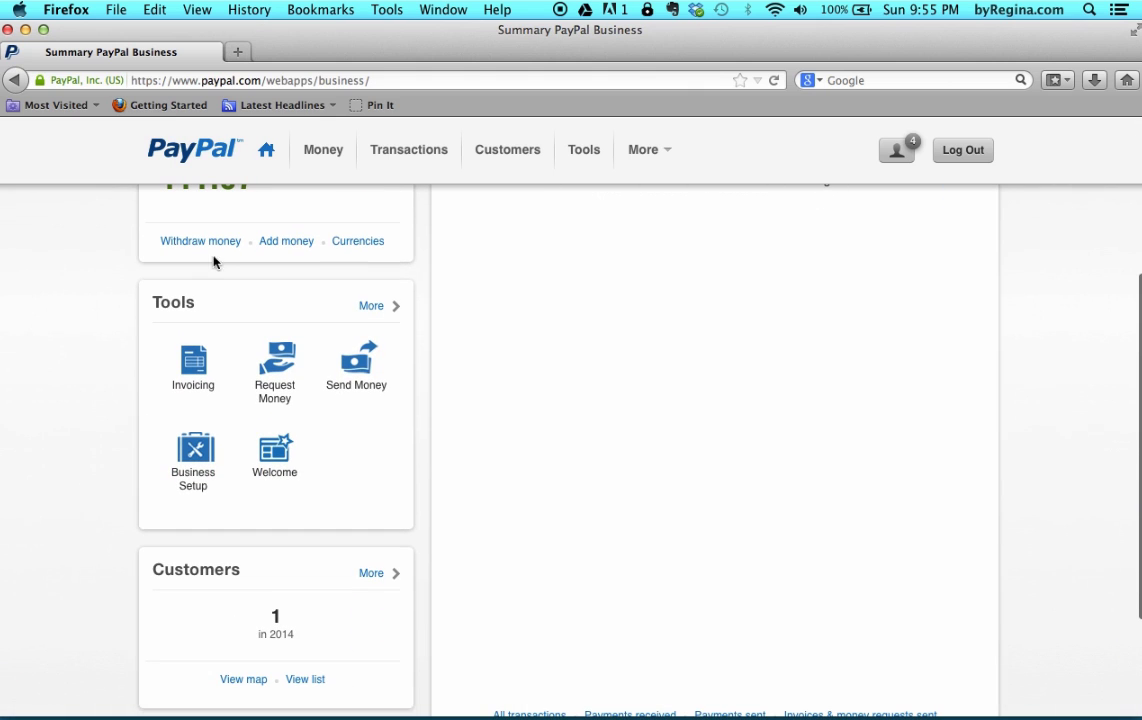
pyautogui.click(197, 460)
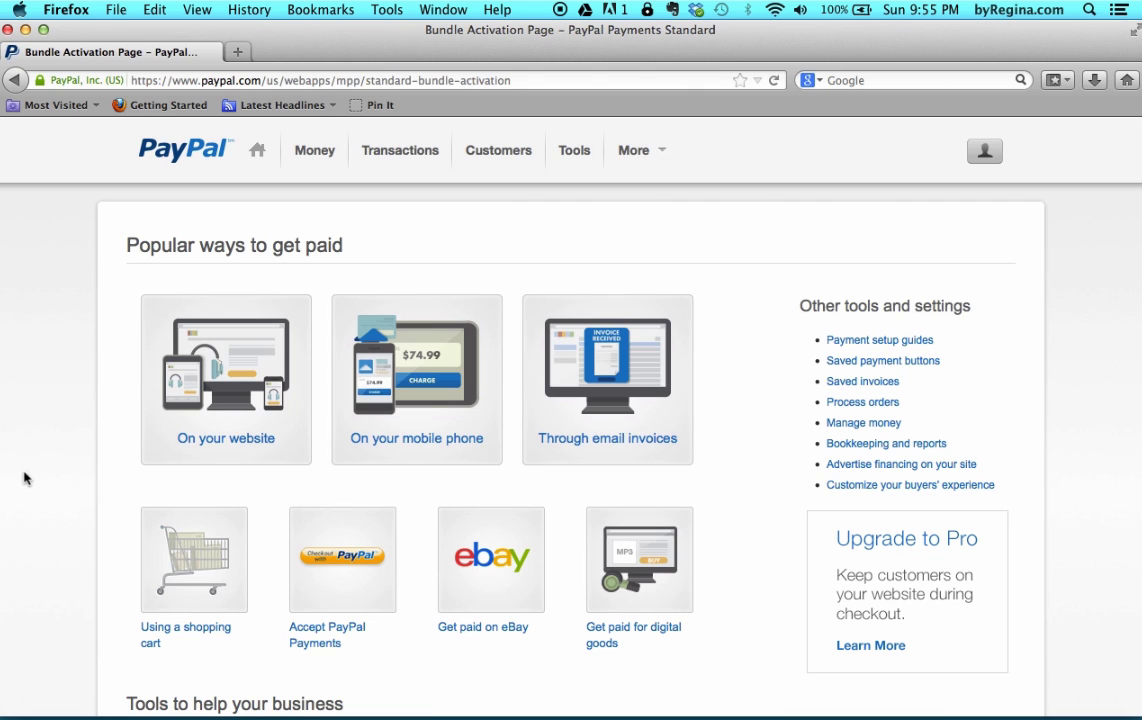
pyautogui.moveTo(150, 425)
pyautogui.click(196, 422)
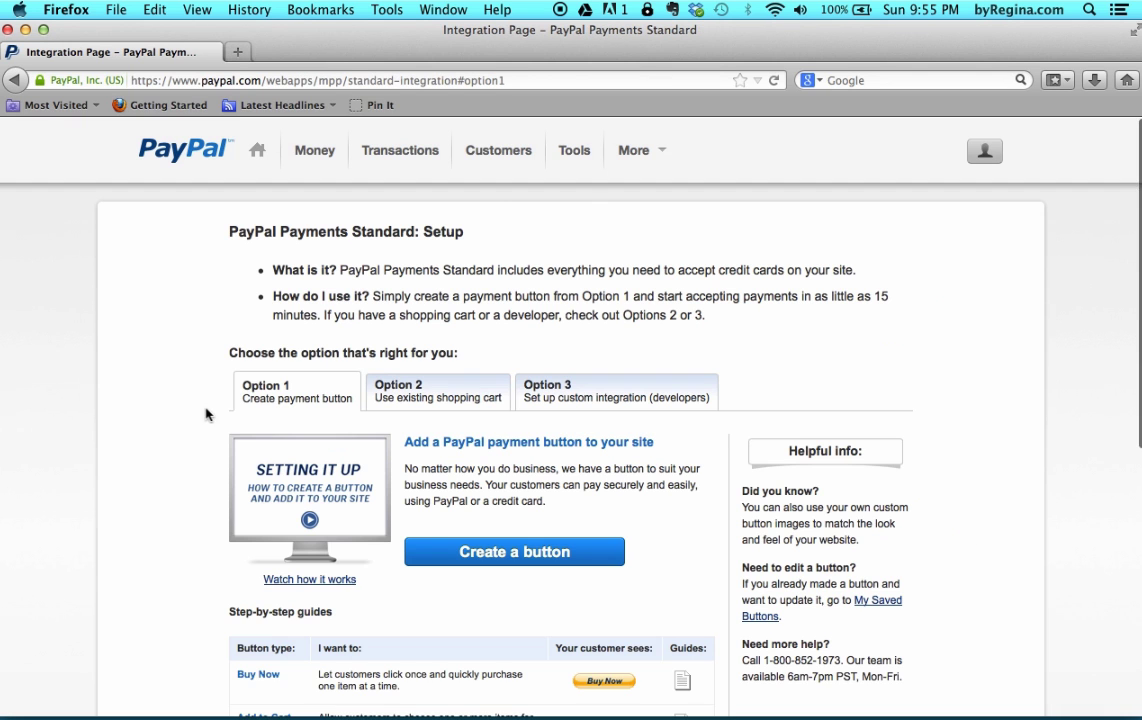
# Switch back to Chrome, review the available button types and start creating a payment button.
pyautogui.click(141, 622)
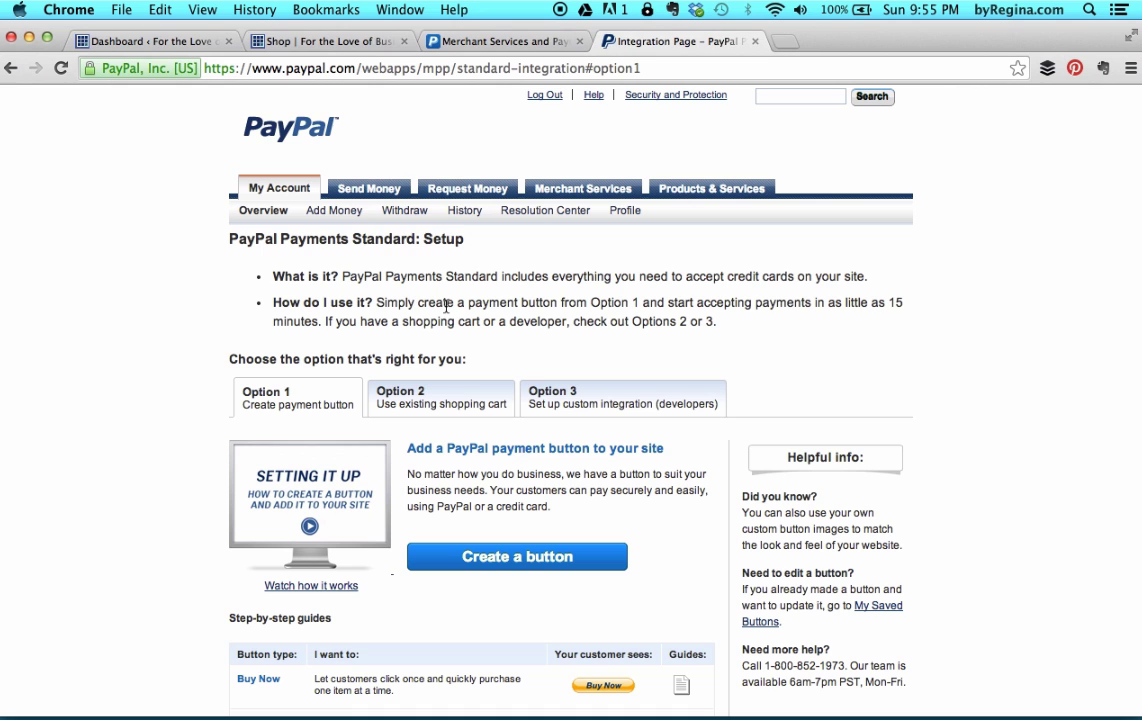
pyautogui.scroll(-5, 152, 488)
pyautogui.scroll(-1, 152, 488)
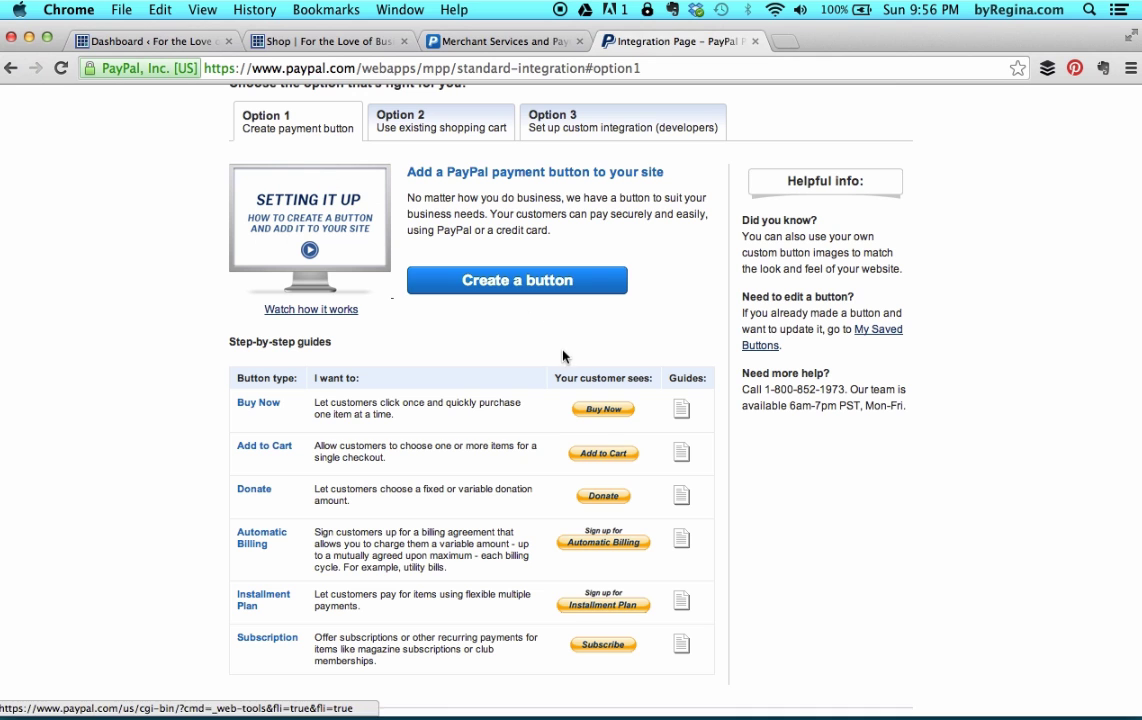
pyautogui.scroll(3, 577, 334)
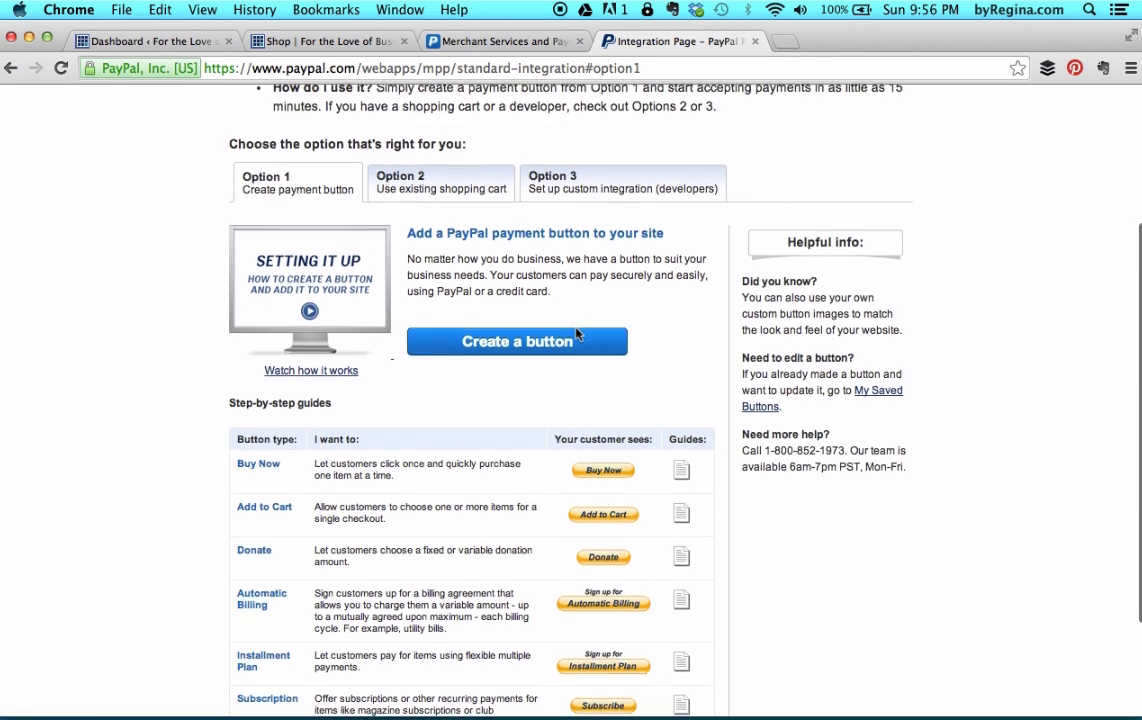
pyautogui.scroll(1, 577, 334)
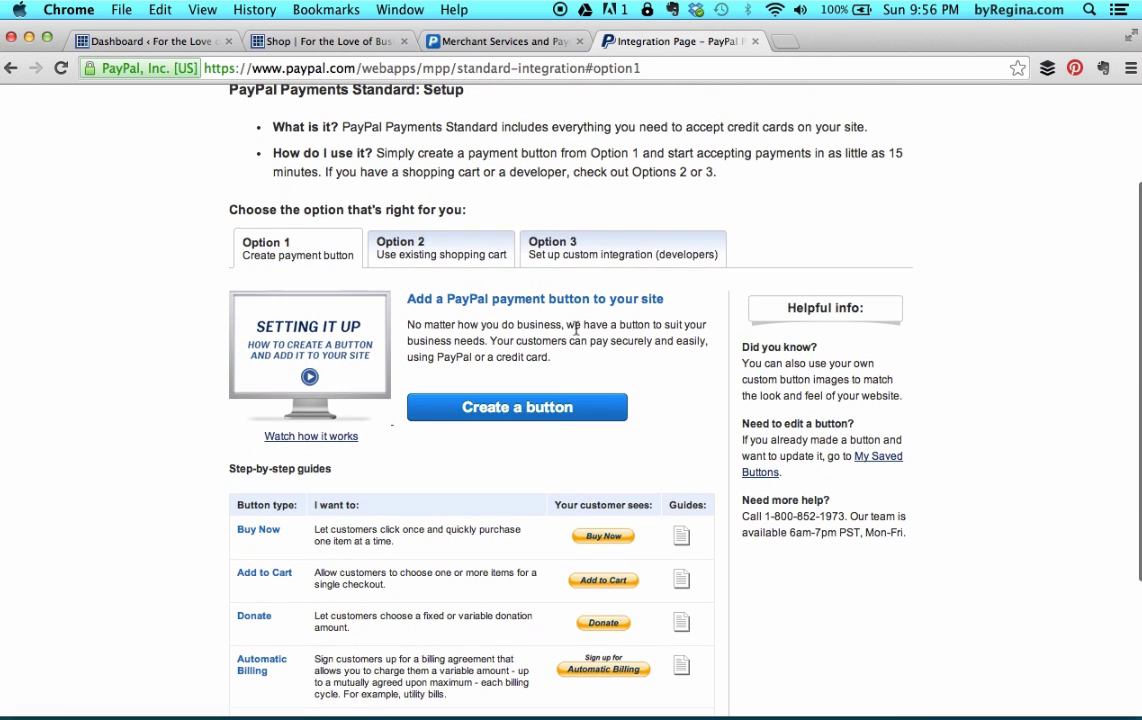
pyautogui.click(503, 410)
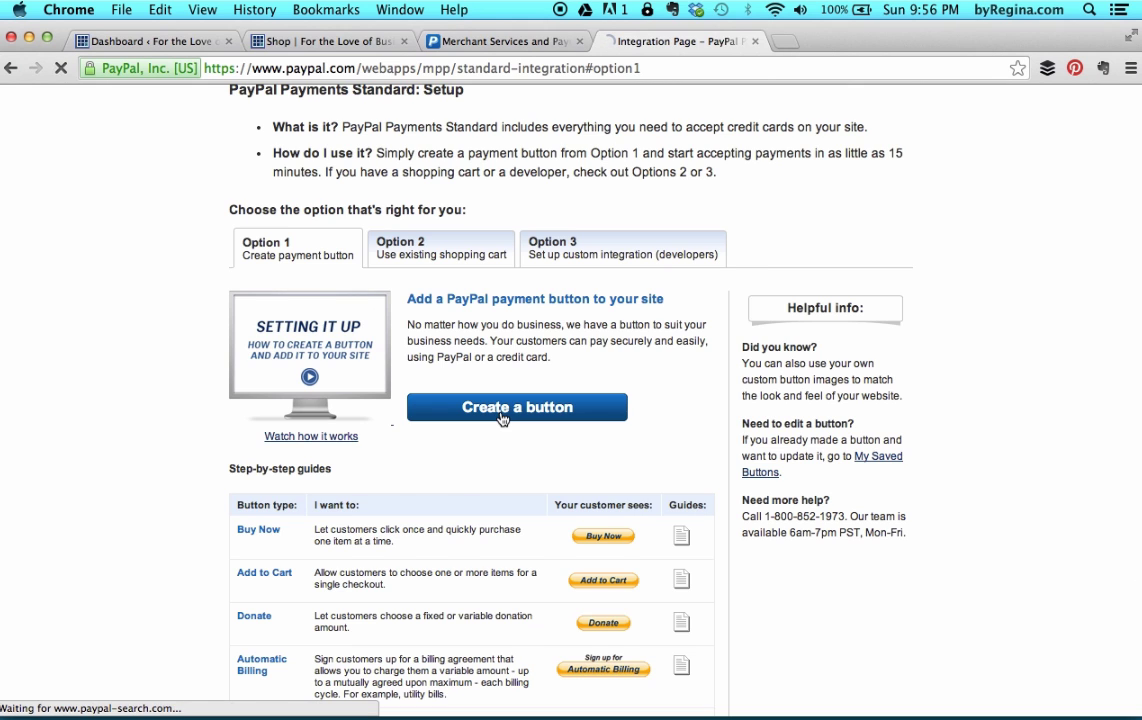
# Keep Buy Now as the button type and name the item "3-hour Consulting Package".
pyautogui.click(366, 290)
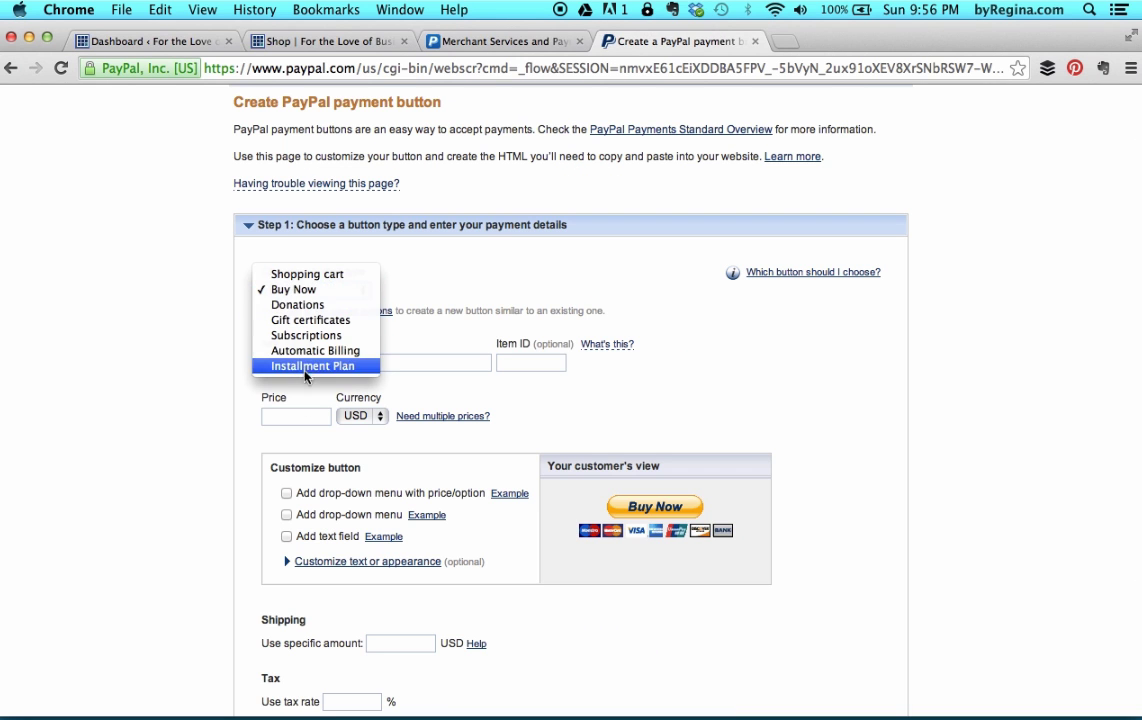
pyautogui.click(413, 281)
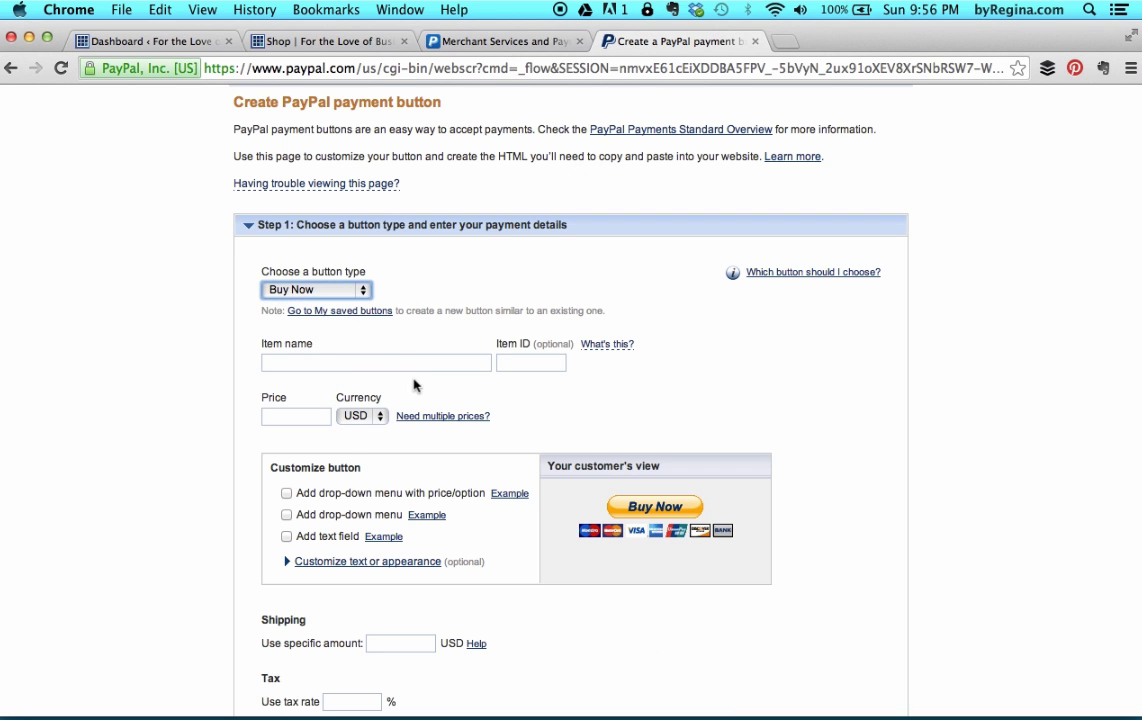
pyautogui.scroll(-1, 410, 378)
pyautogui.click(396, 319)
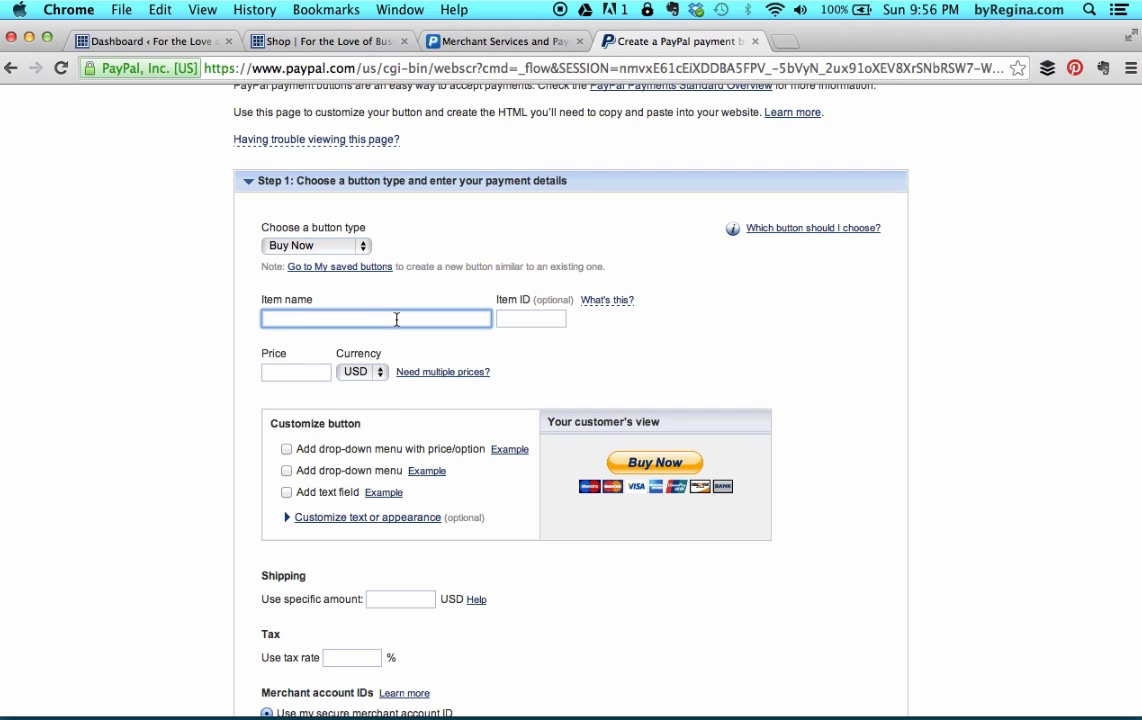
pyautogui.write('3-hour Consulting Package')
# Set the item ID to 3HConsulting and the price to 200, keeping USD as the currency.
pyautogui.click(530, 318)
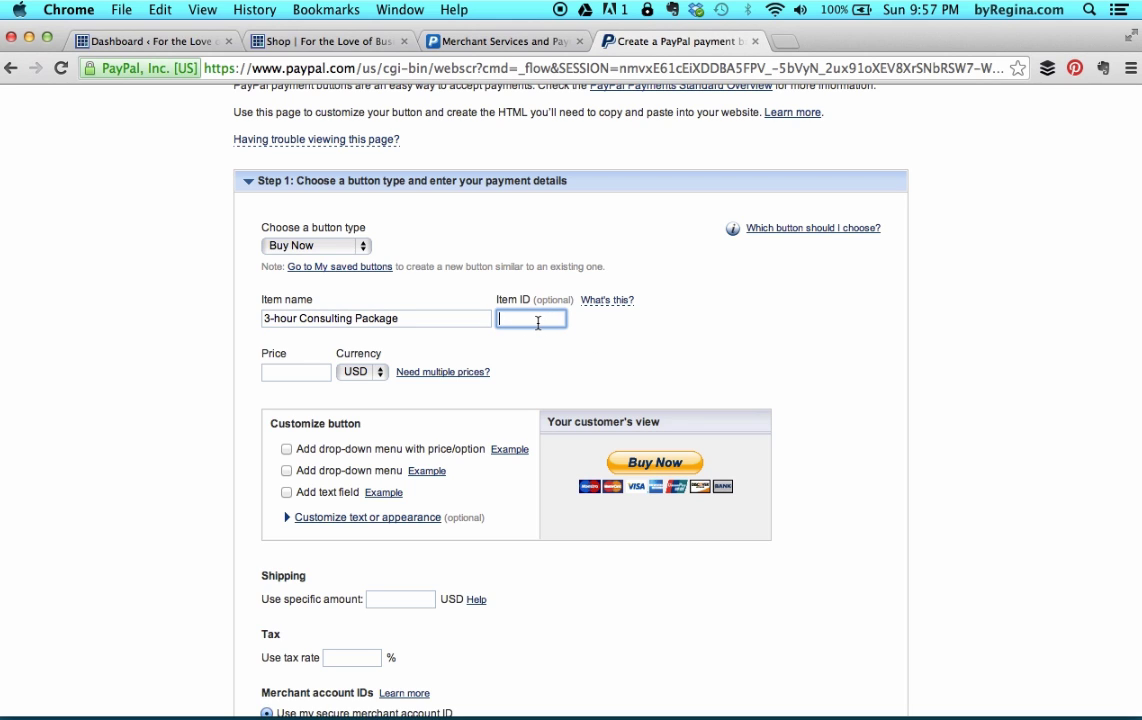
pyautogui.write('3HConsulting')
pyautogui.press('Tab')
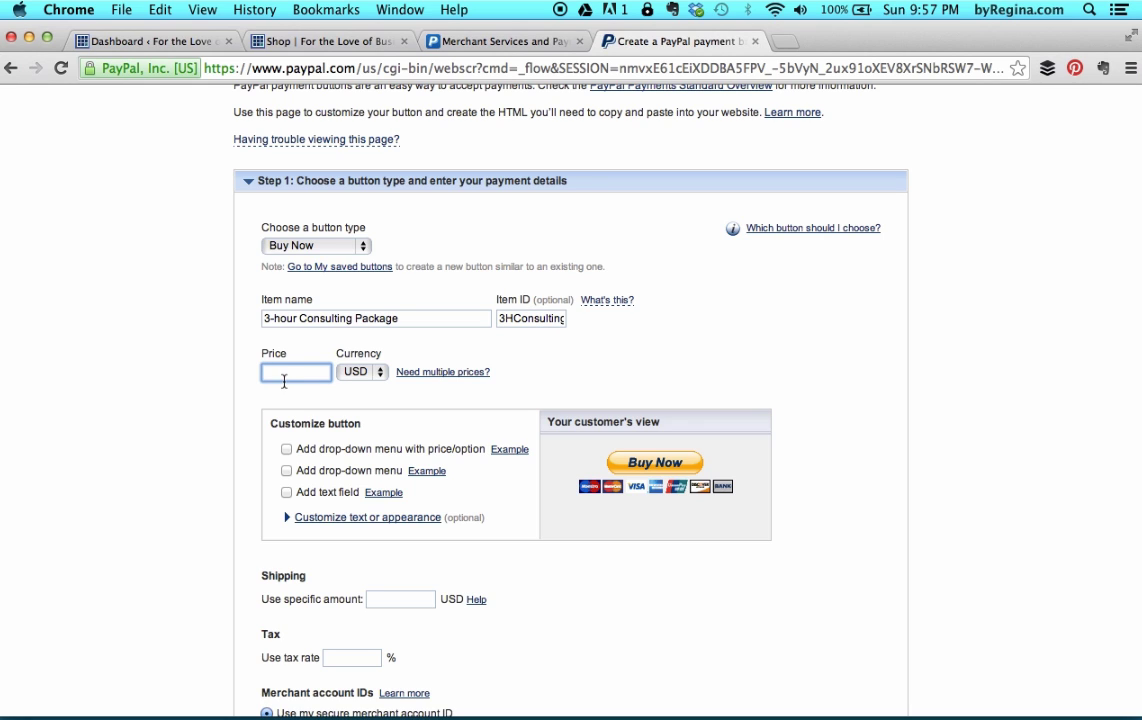
pyautogui.write('200')
pyautogui.click(381, 377)
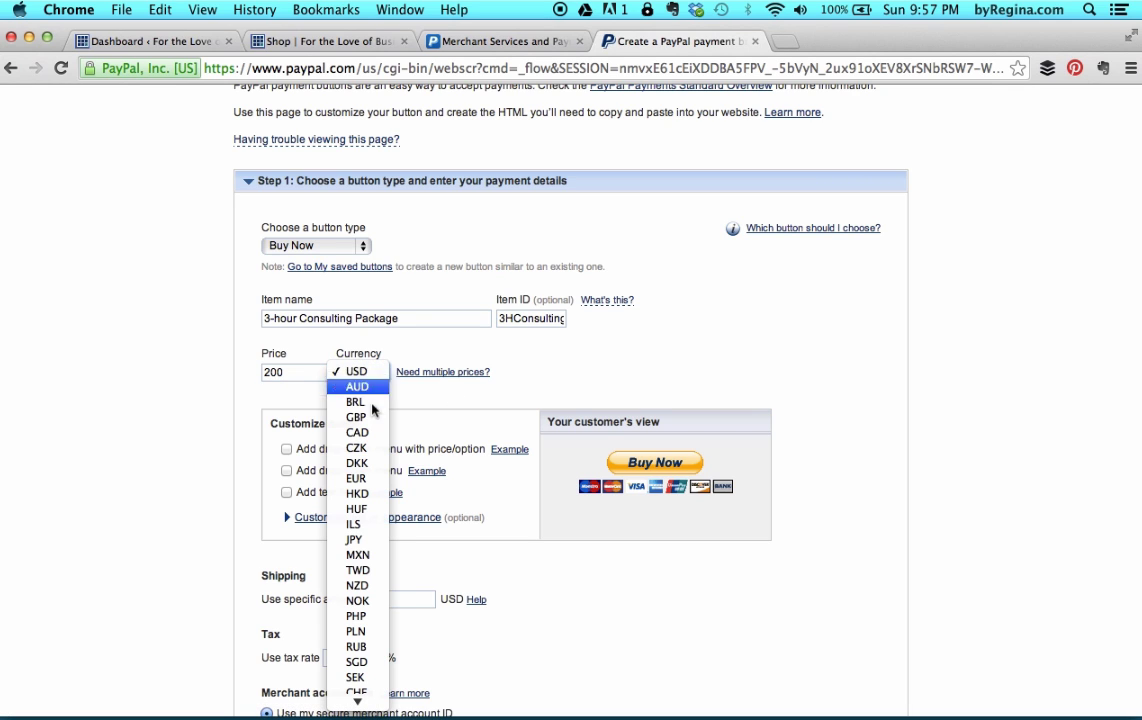
pyautogui.click(402, 347)
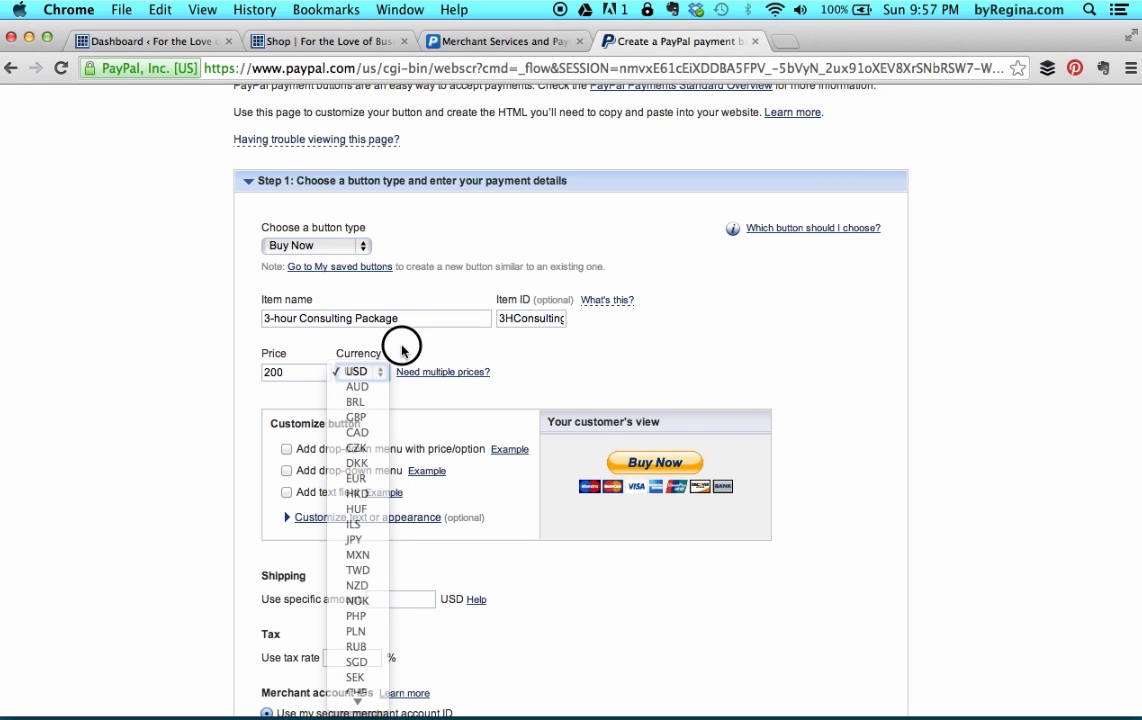
# Look over the shipping amount and tax rate fields of the payment button, leaving both empty.
pyautogui.scroll(-3, 400, 352)
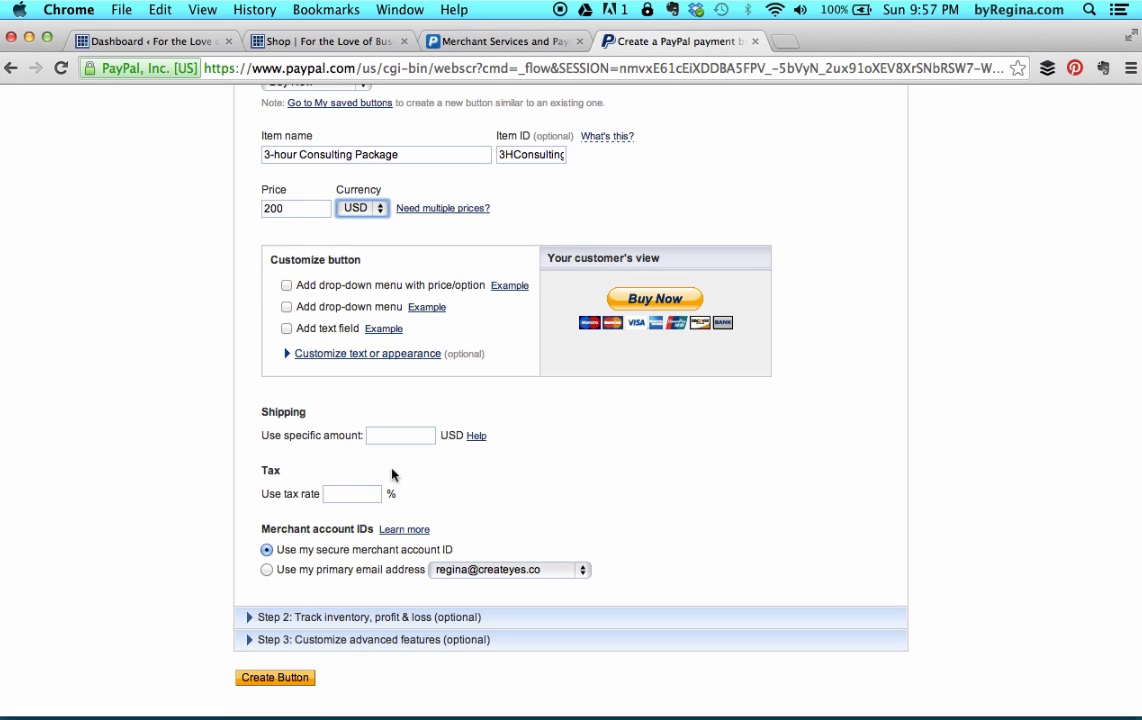
pyautogui.click(403, 437)
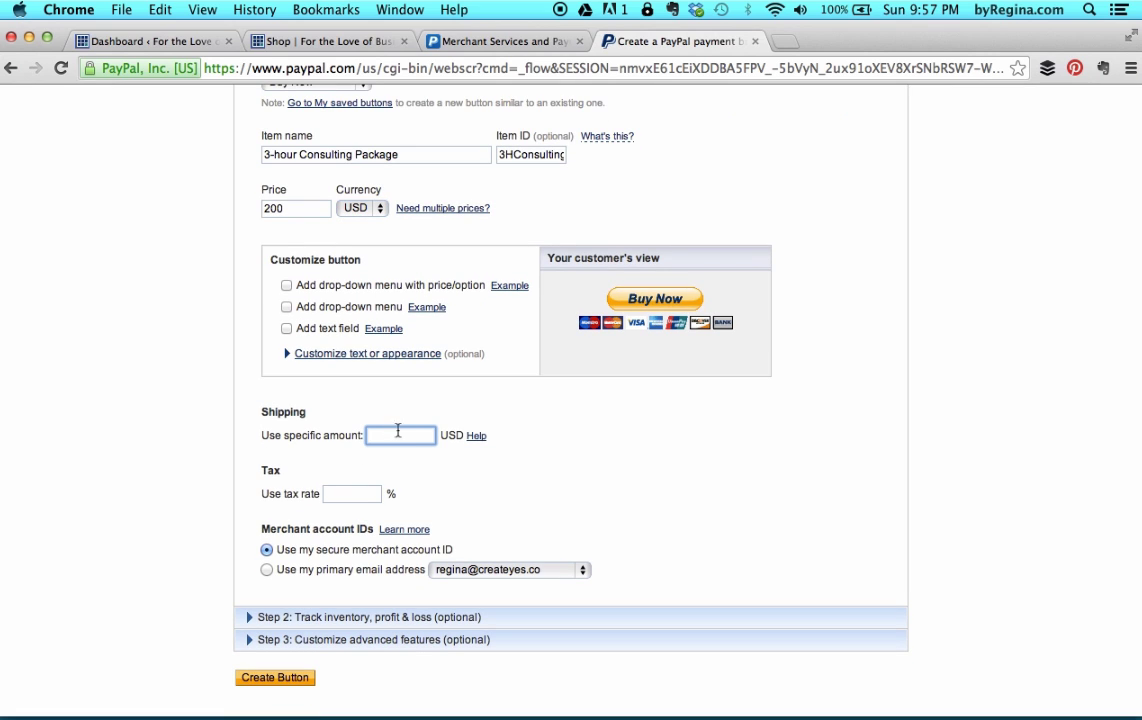
pyautogui.press('Tab')
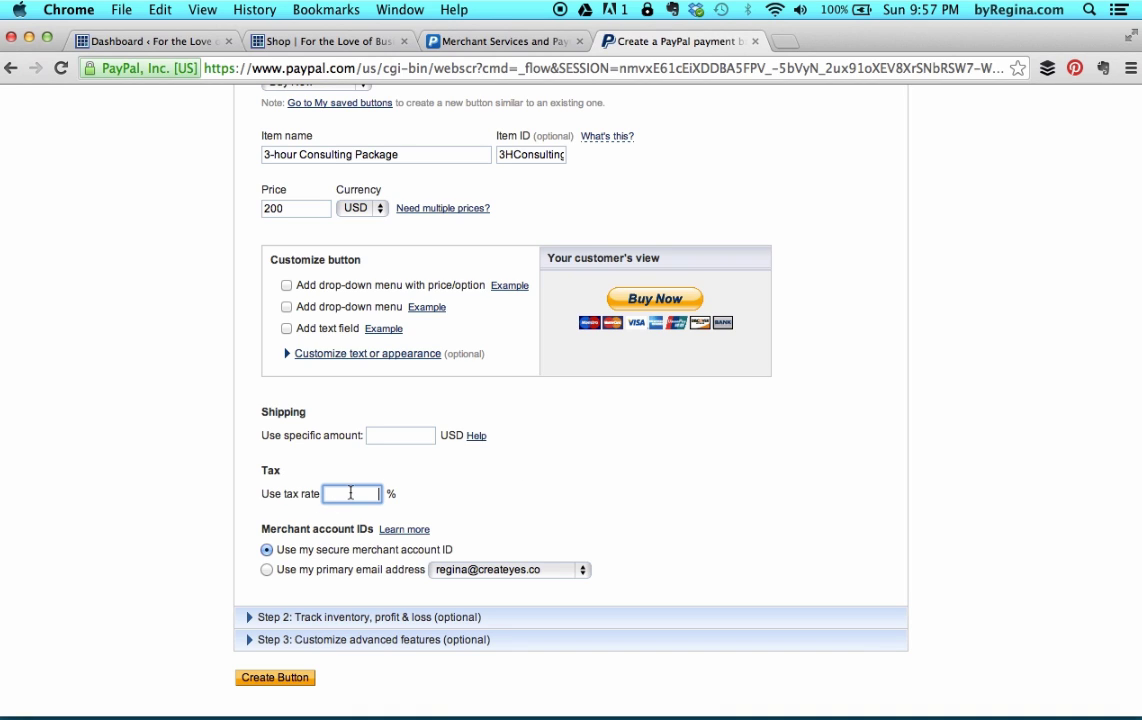
# Try a drop-down menu with price options, naming the second option "5-Hour" and checking the customer's view, and remove the menu again.
pyautogui.scroll(3, 440, 495)
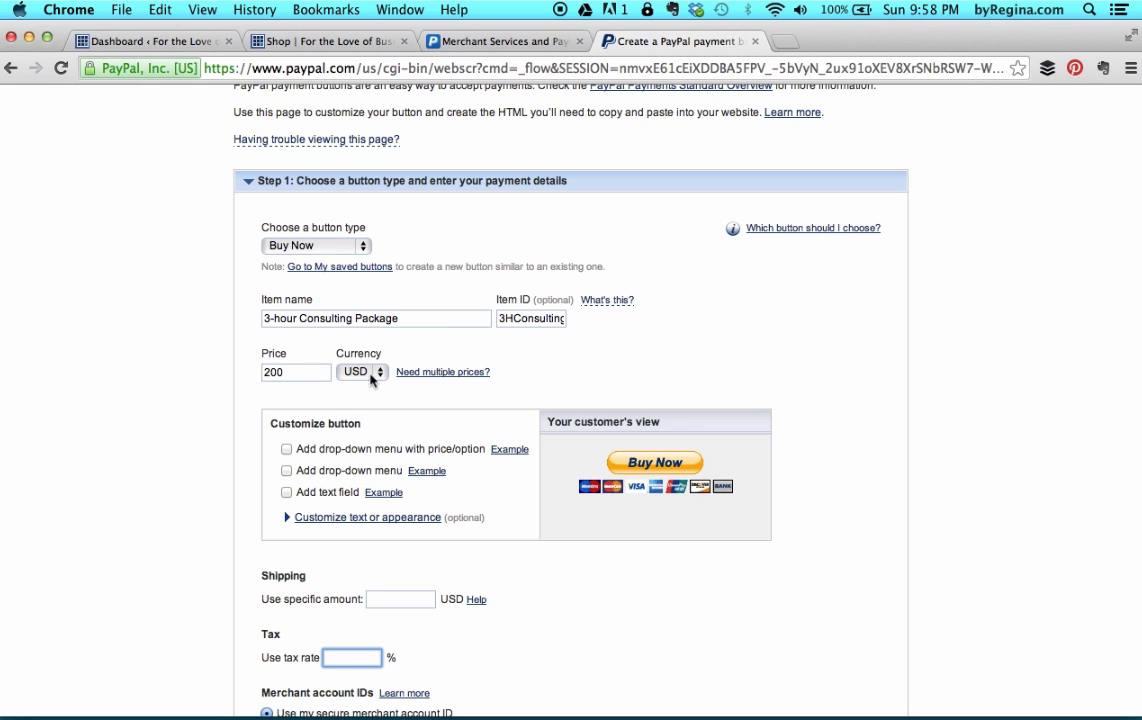
pyautogui.click(286, 450)
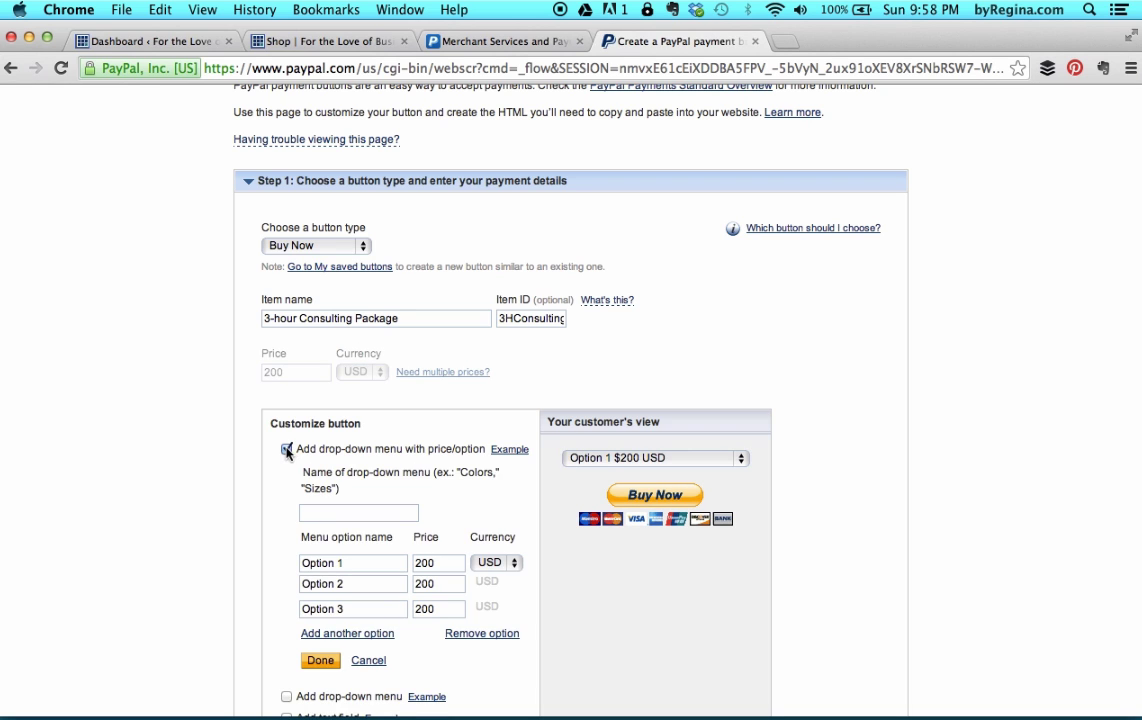
pyautogui.scroll(-2, 315, 537)
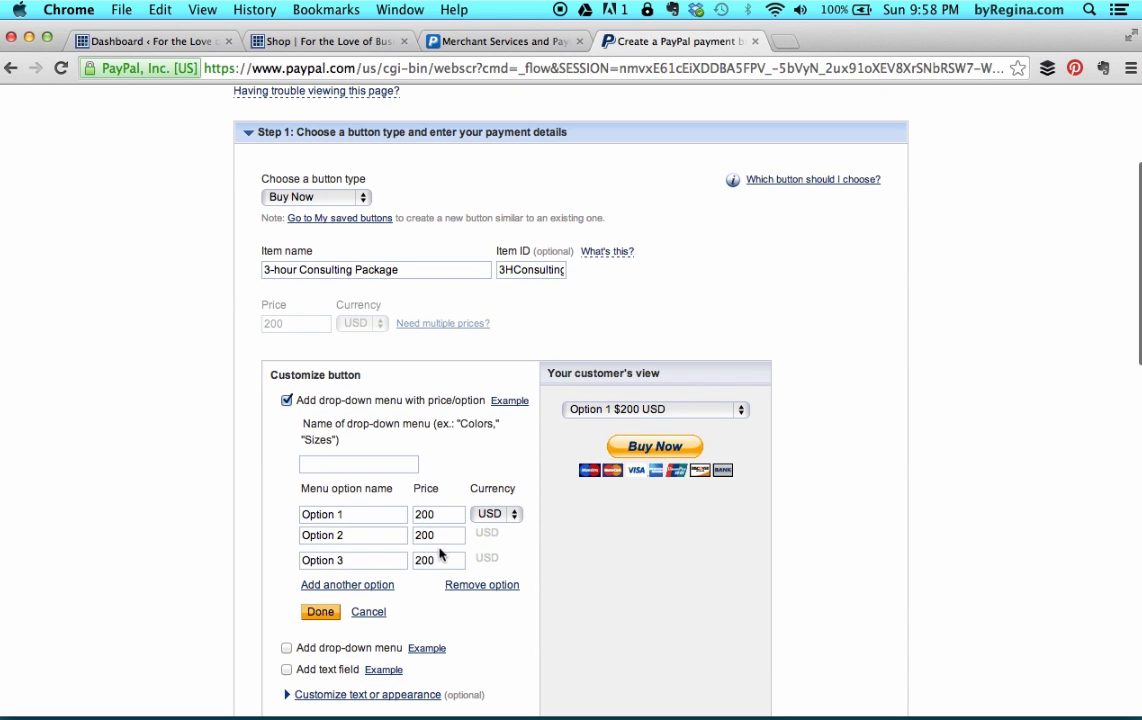
pyautogui.moveTo(350, 514); pyautogui.dragTo(302, 514)
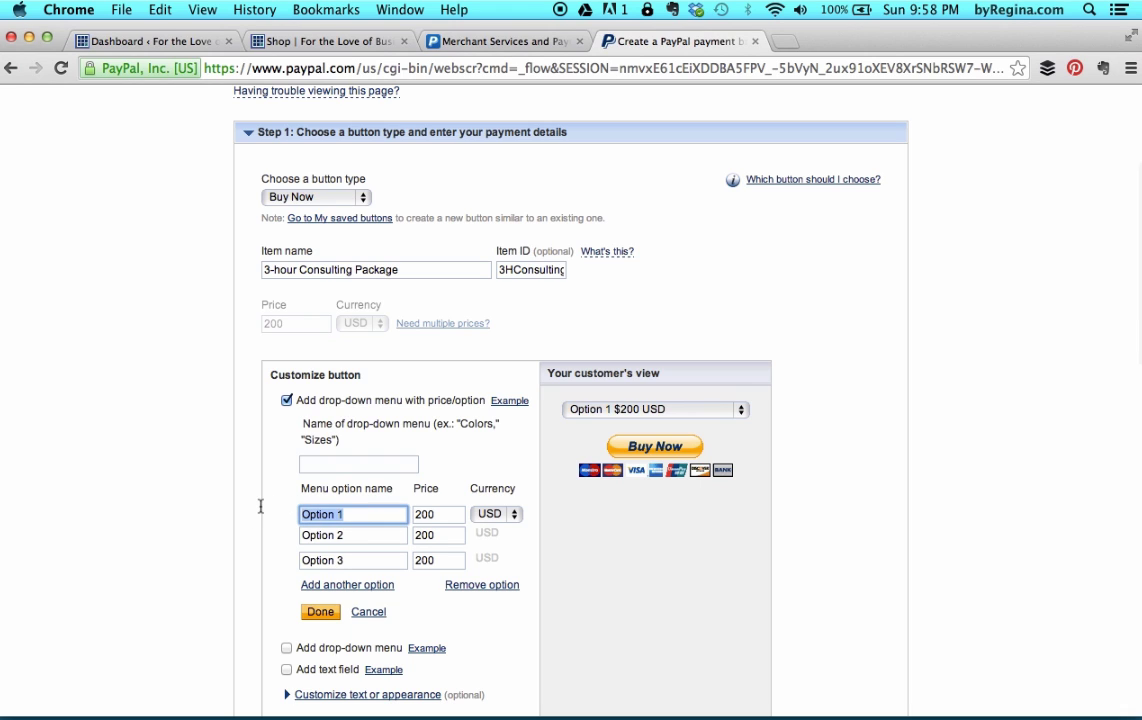
pyautogui.moveTo(354, 536); pyautogui.dragTo(255, 531)
pyautogui.write('5-Hour')
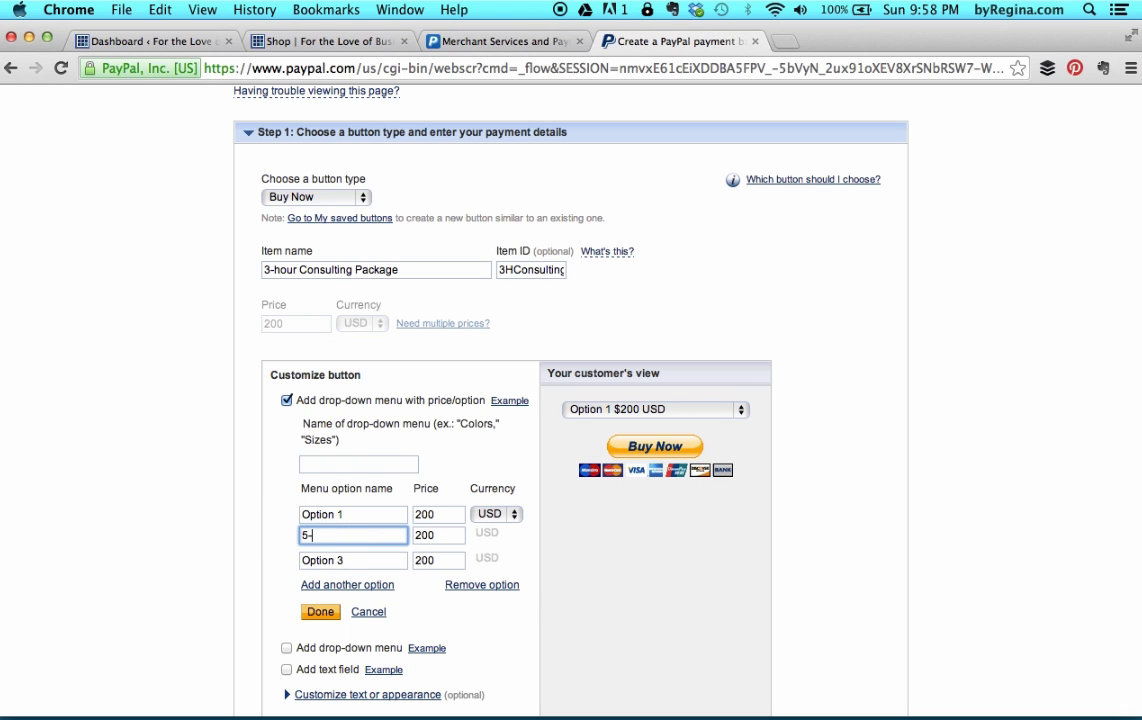
pyautogui.doubleClick(428, 536)
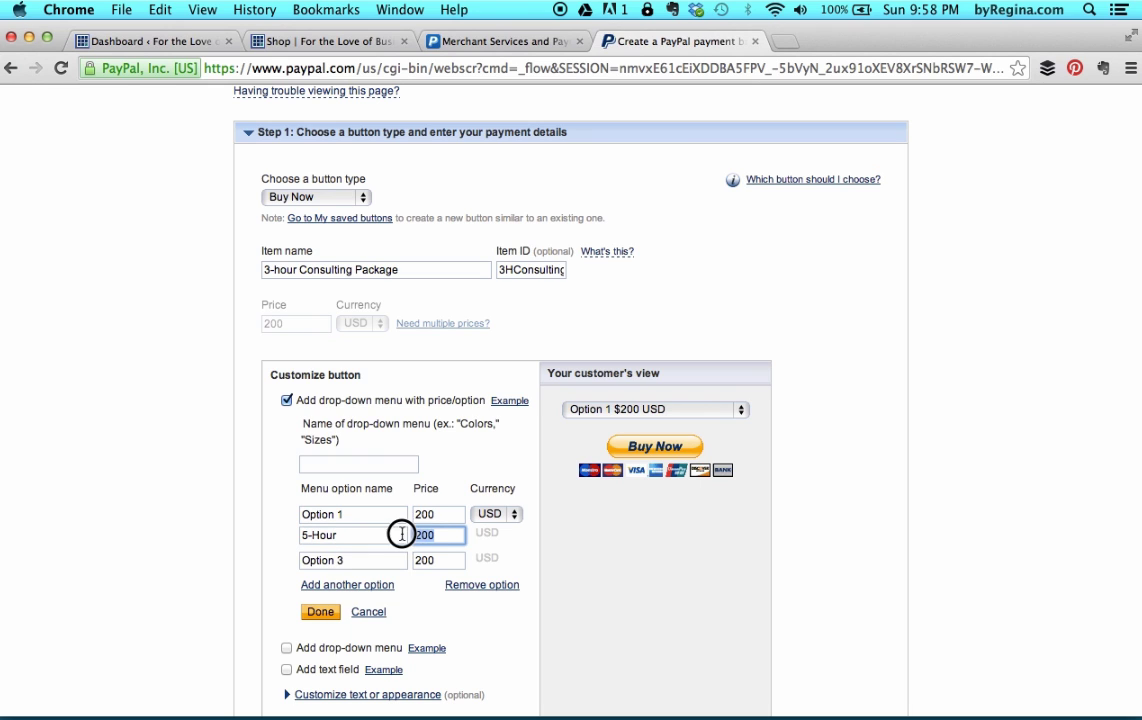
pyautogui.moveTo(356, 558); pyautogui.dragTo(302, 557)
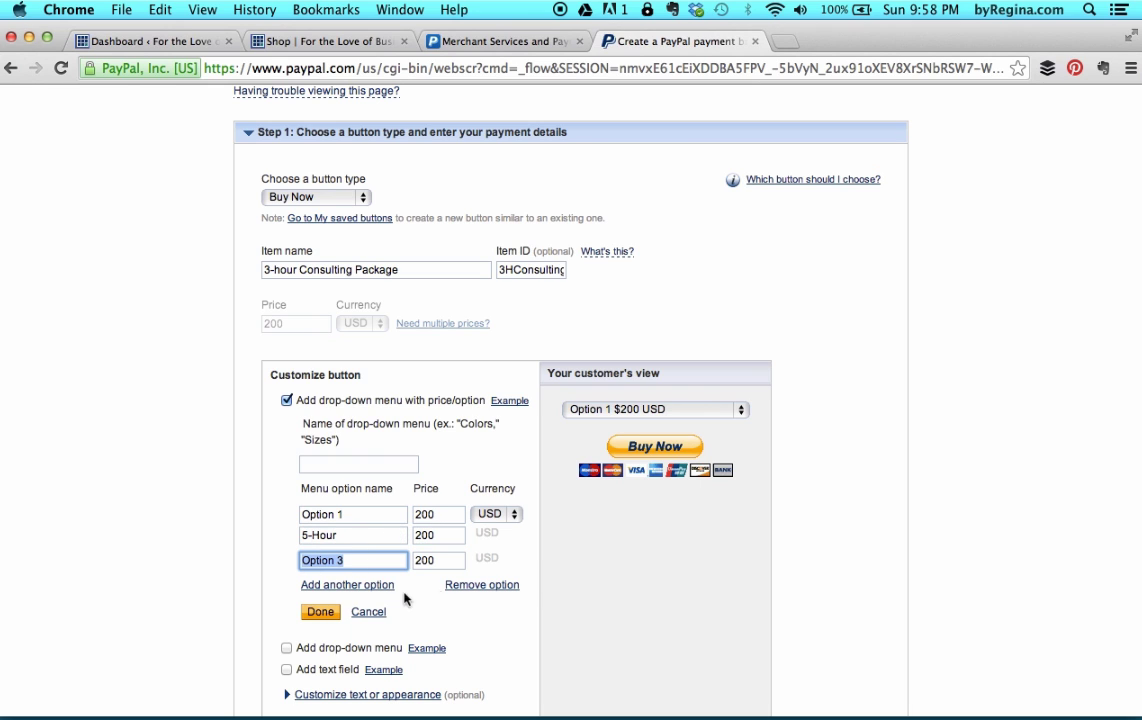
pyautogui.scroll(-2, 384, 495)
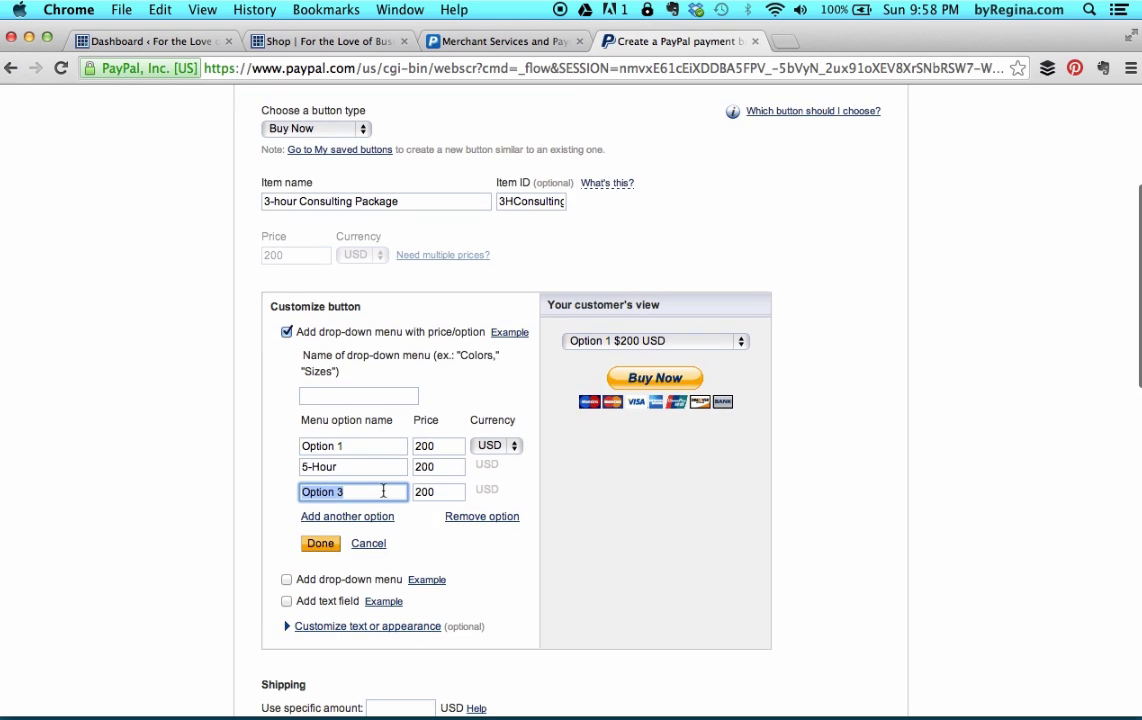
pyautogui.click(742, 341)
pyautogui.click(758, 366)
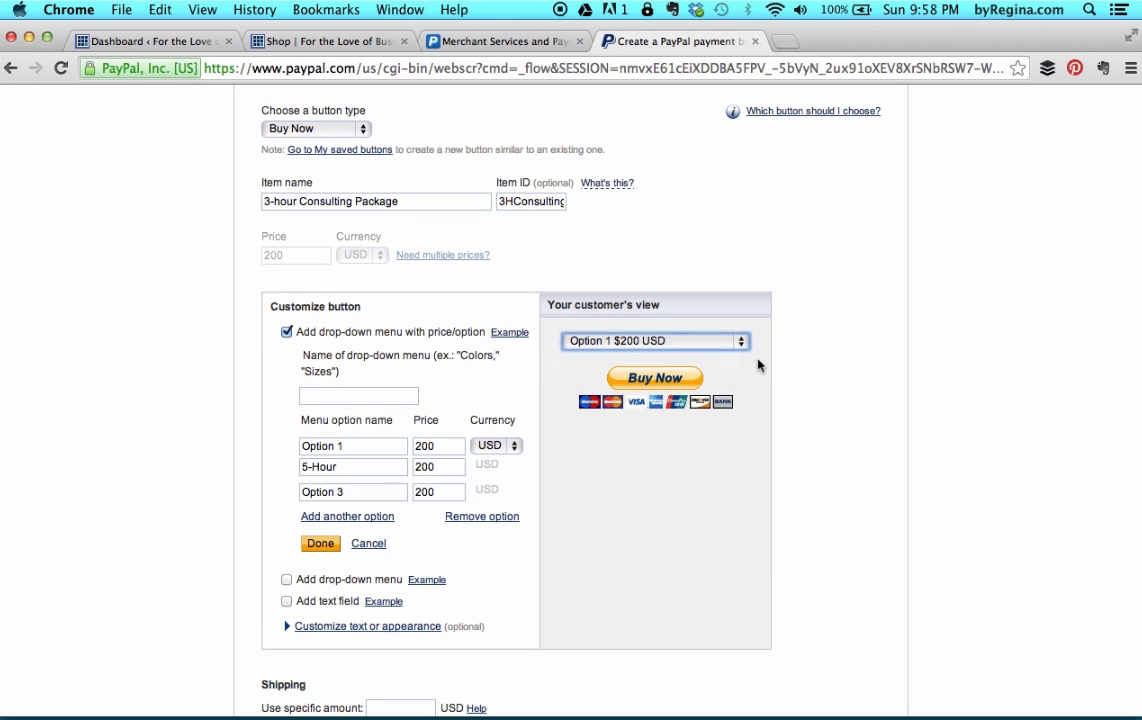
pyautogui.click(287, 332)
pyautogui.scroll(3, 293, 334)
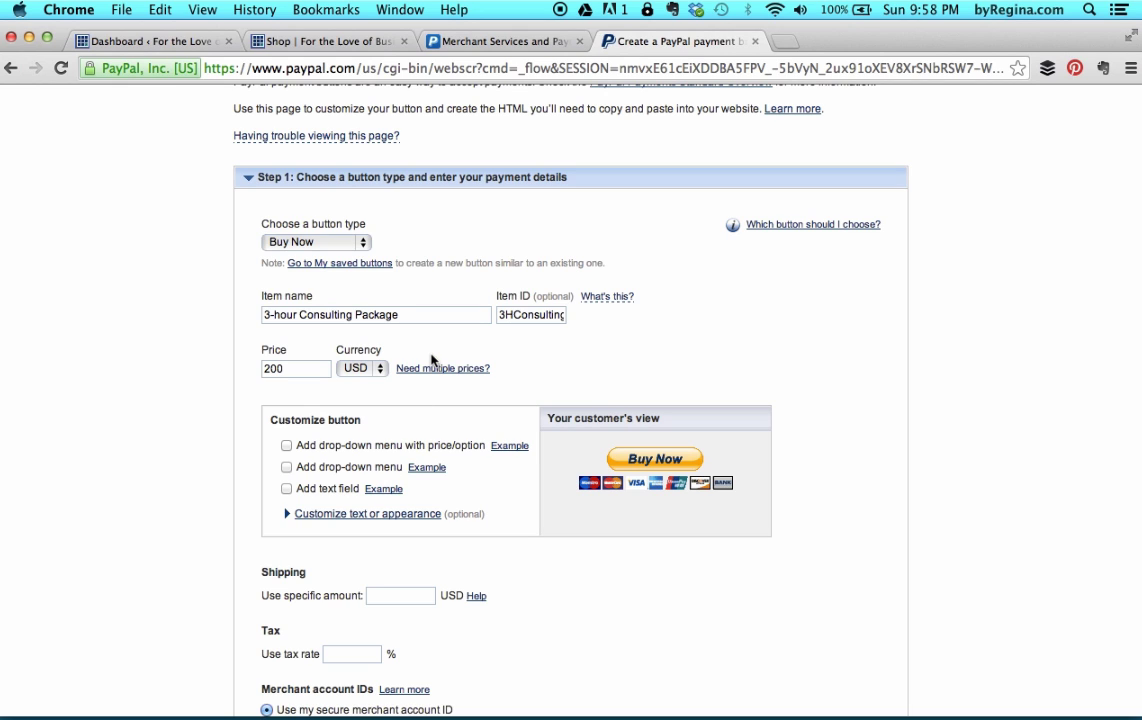
# Review the item name, price, shipping amount and tax rate fields of the payment button, leaving them as they are.
pyautogui.click(346, 316)
pyautogui.click(298, 372)
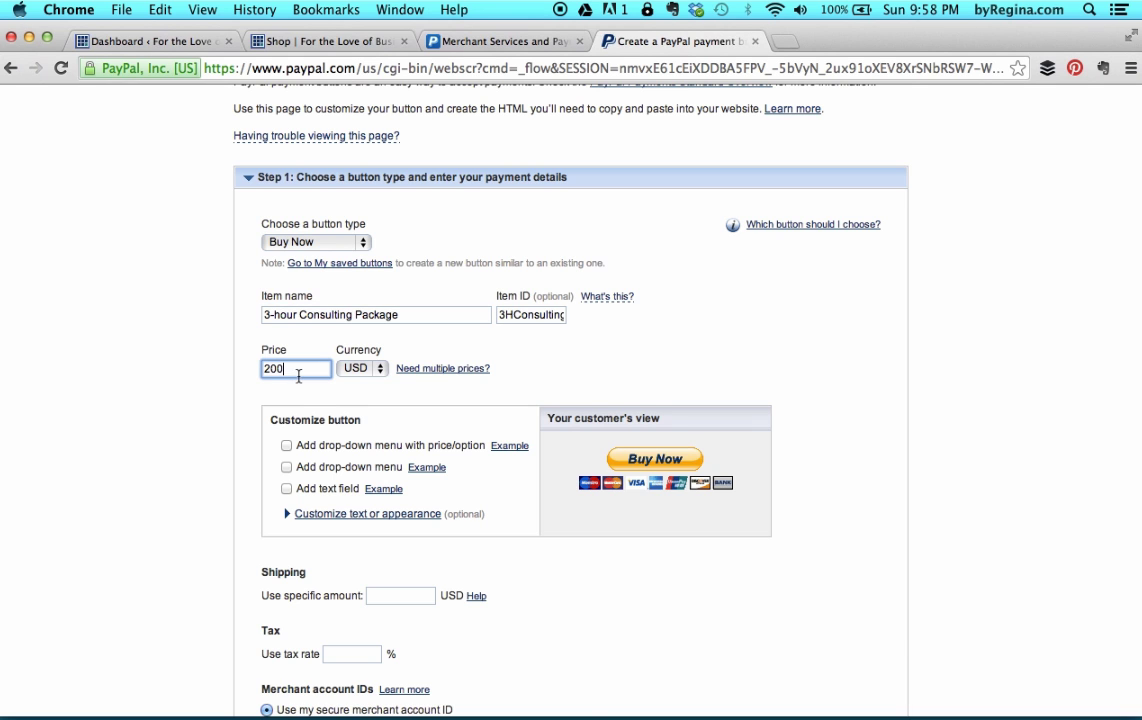
pyautogui.scroll(-2, 300, 381)
pyautogui.scroll(-2, 300, 381)
pyautogui.scroll(-2, 428, 433)
pyautogui.click(398, 328)
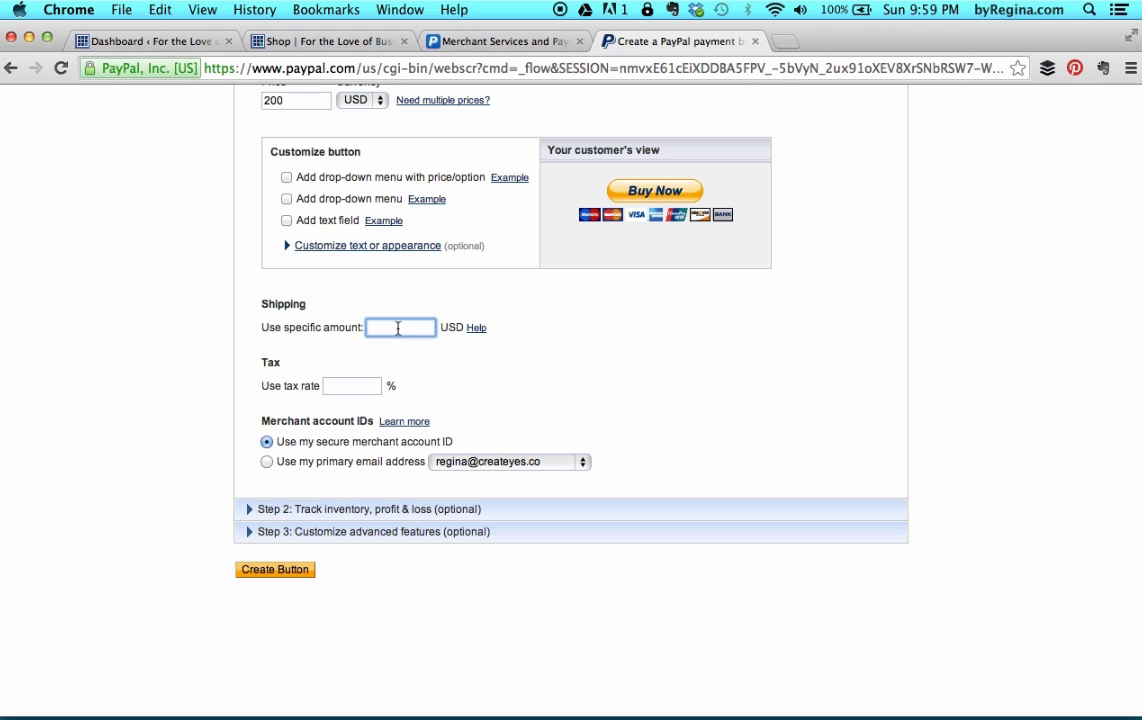
pyautogui.click(338, 386)
pyautogui.scroll(-2, 338, 386)
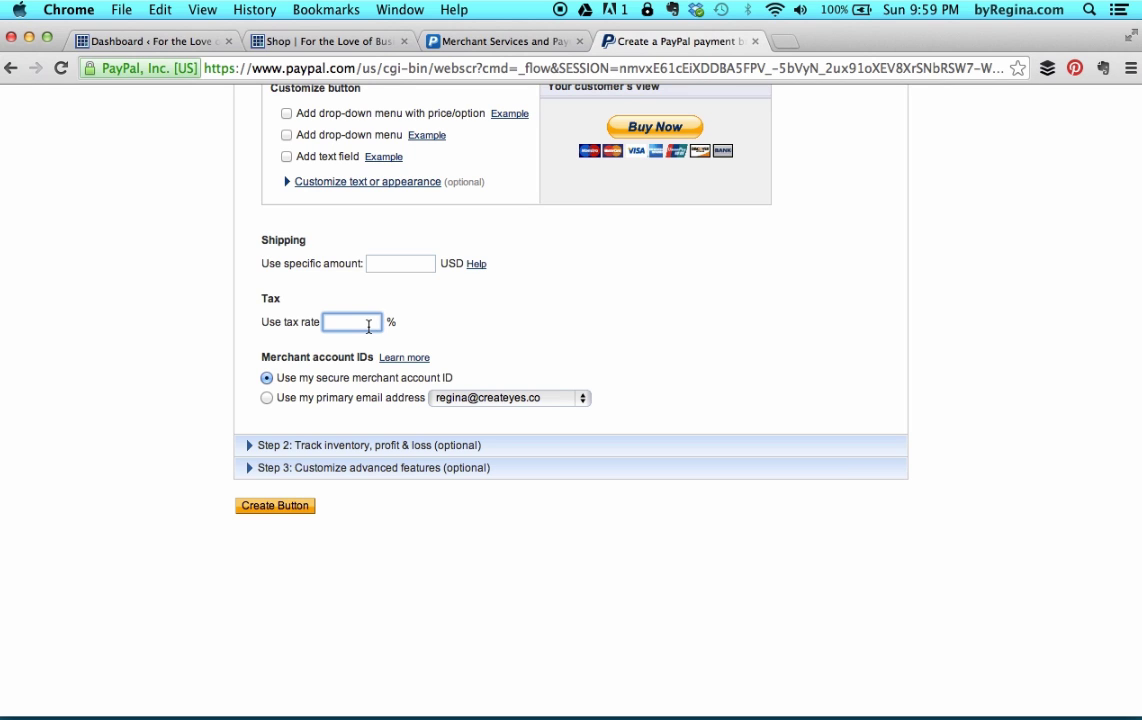
# Try using the primary email address as the merchant account ID, and return to the secure merchant account ID.
pyautogui.scroll(-3, 530, 288)
pyautogui.click(267, 298)
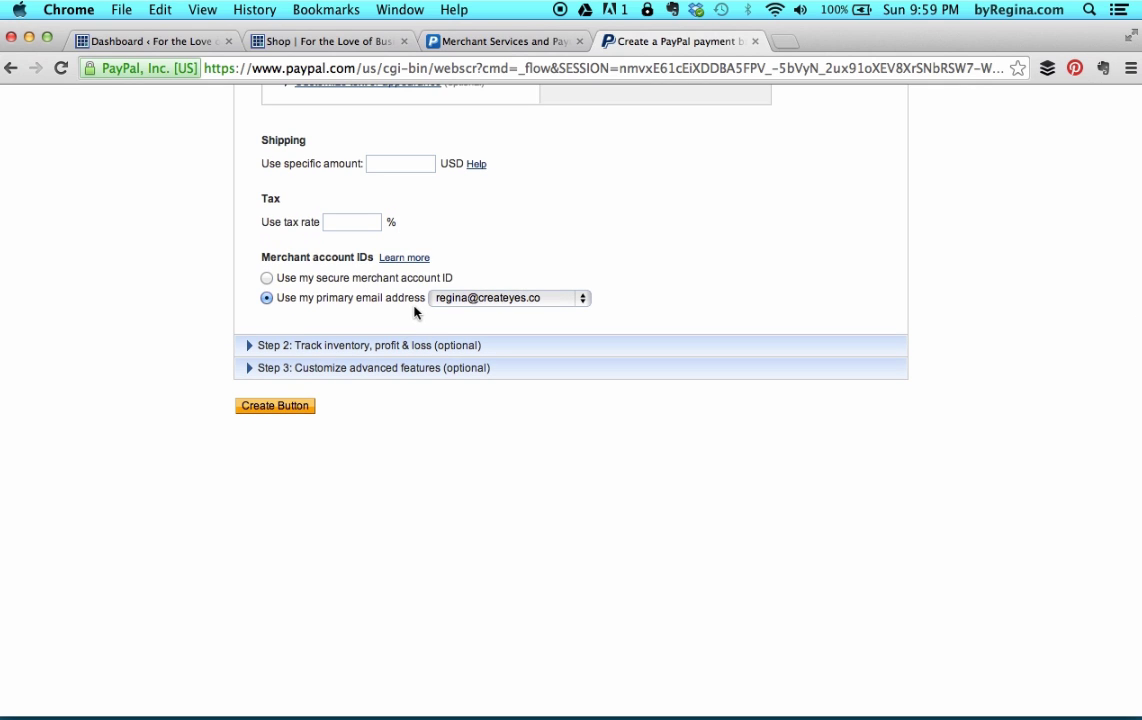
pyautogui.click(267, 279)
# Enable inventory tracking for the 3-hour Consulting Package with 10 in stock and an alert quantity of 3.
pyautogui.click(254, 346)
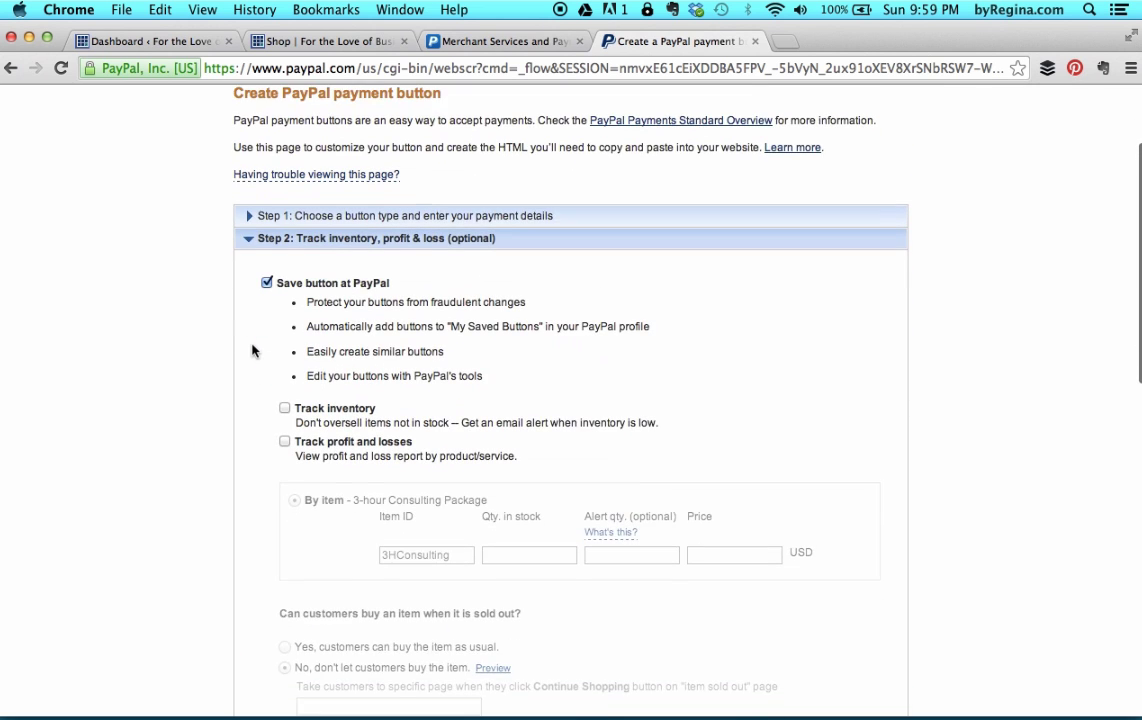
pyautogui.scroll(-2, 254, 351)
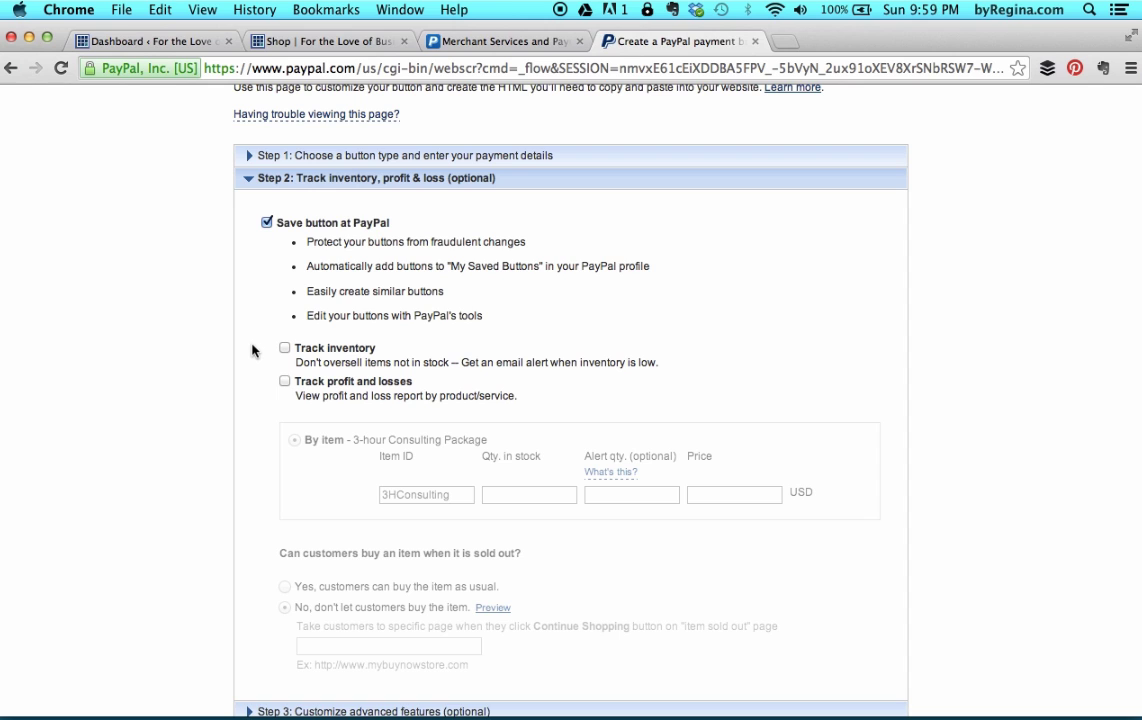
pyautogui.scroll(-1, 254, 350)
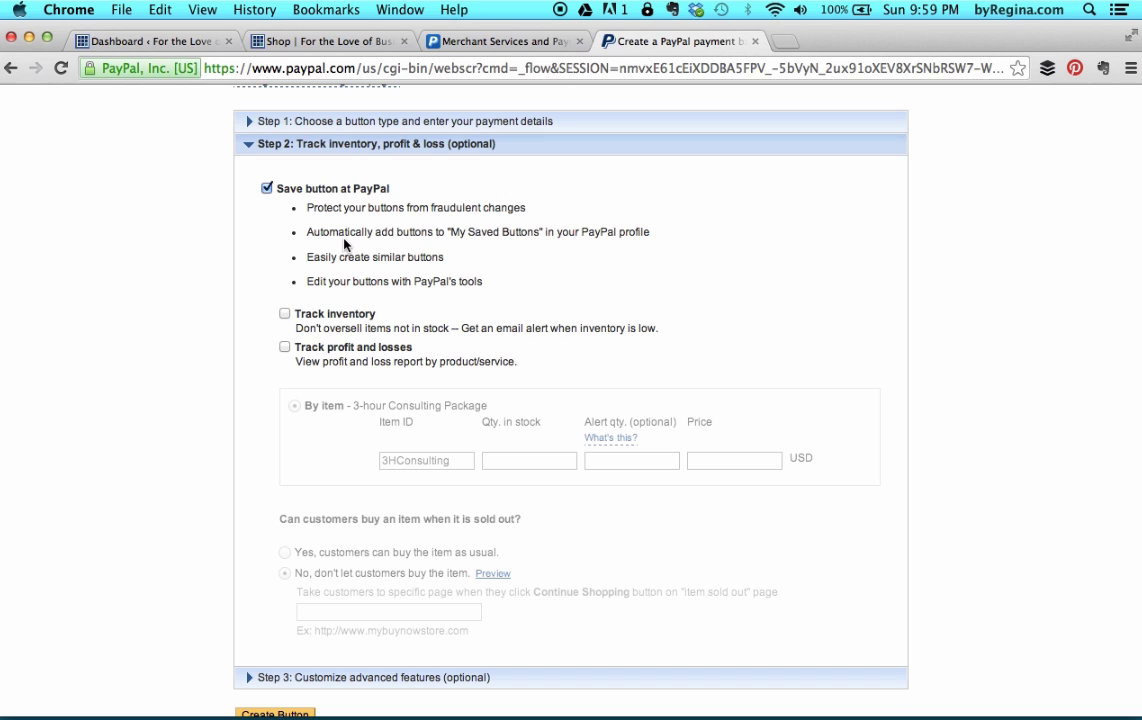
pyautogui.click(285, 314)
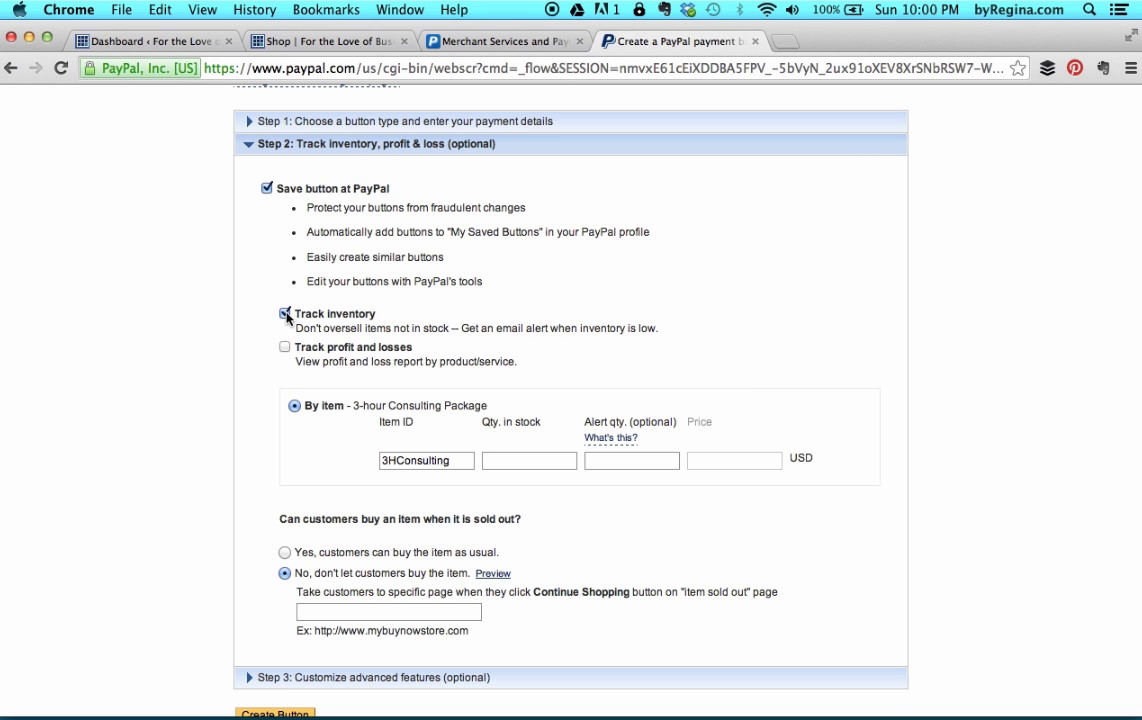
pyautogui.click(557, 460)
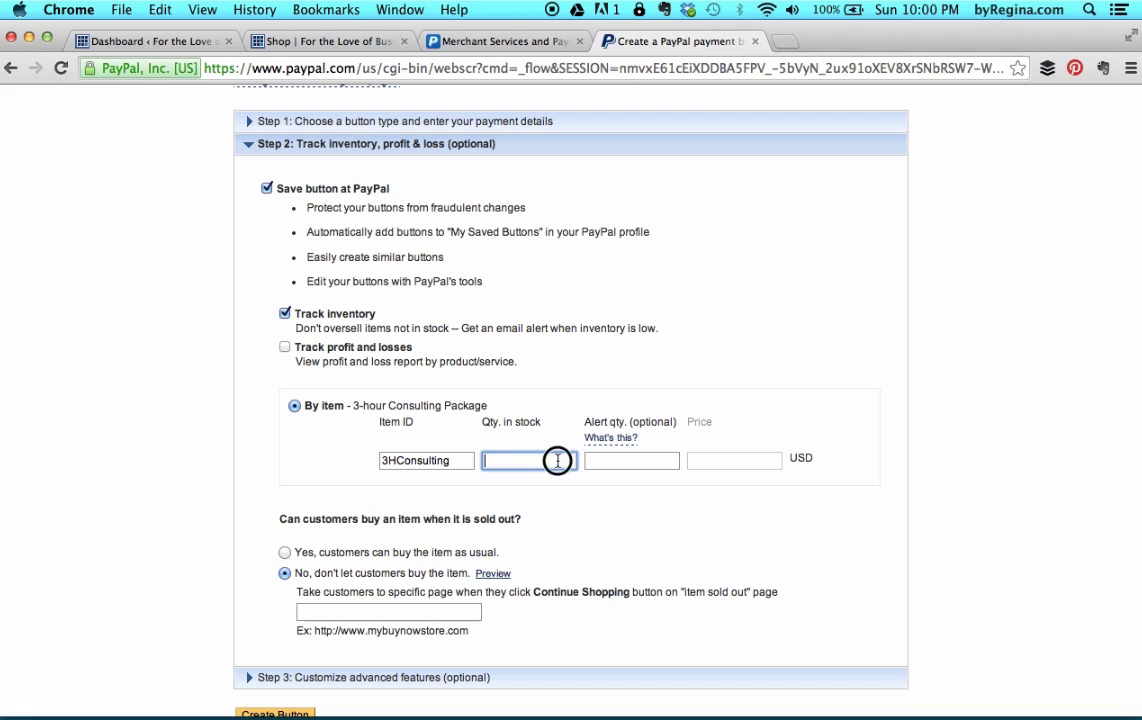
pyautogui.moveTo(461, 460); pyautogui.dragTo(380, 463)
pyautogui.click(500, 461)
pyautogui.write('10')
pyautogui.click(635, 462)
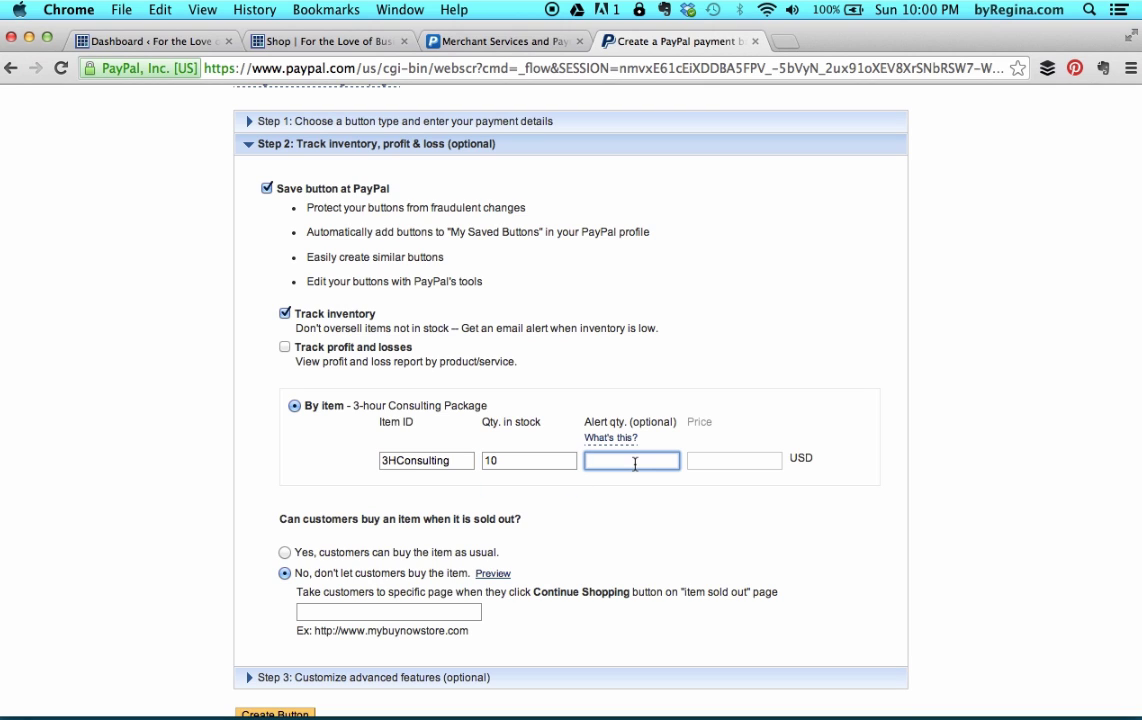
pyautogui.write('3')
# Compare the sold-out purchase options, keep blocking sold-out purchases, and preview the sold-out example, leaving the Continue Shopping address empty.
pyautogui.scroll(-2, 700, 465)
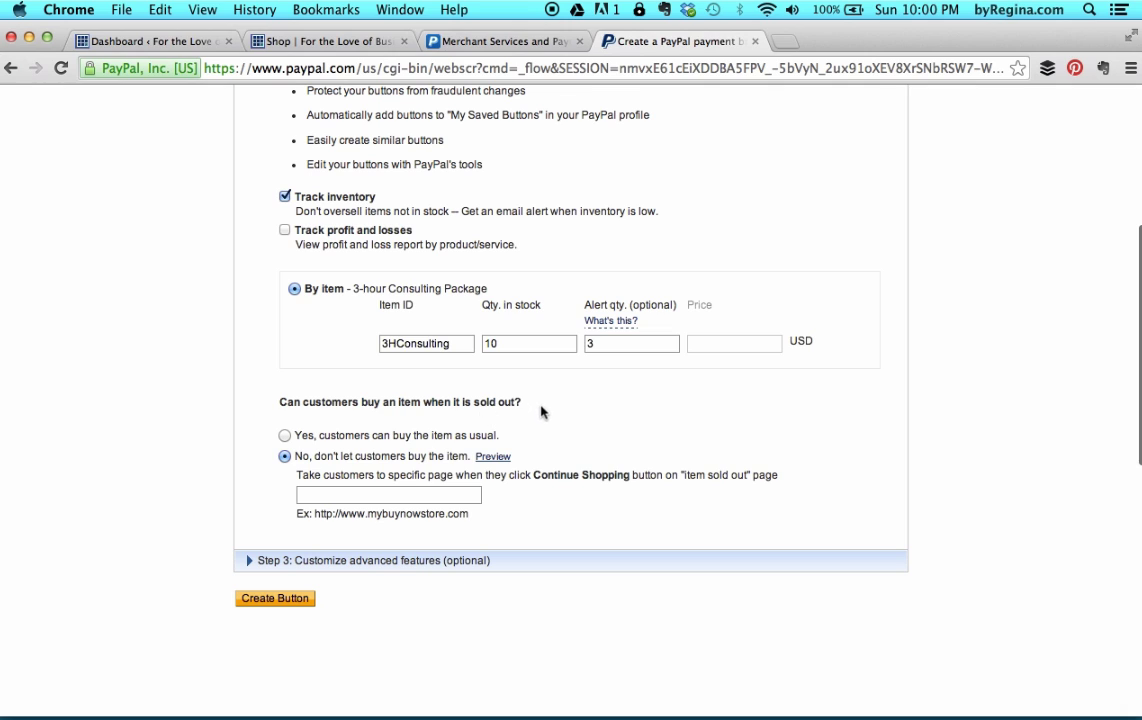
pyautogui.click(285, 436)
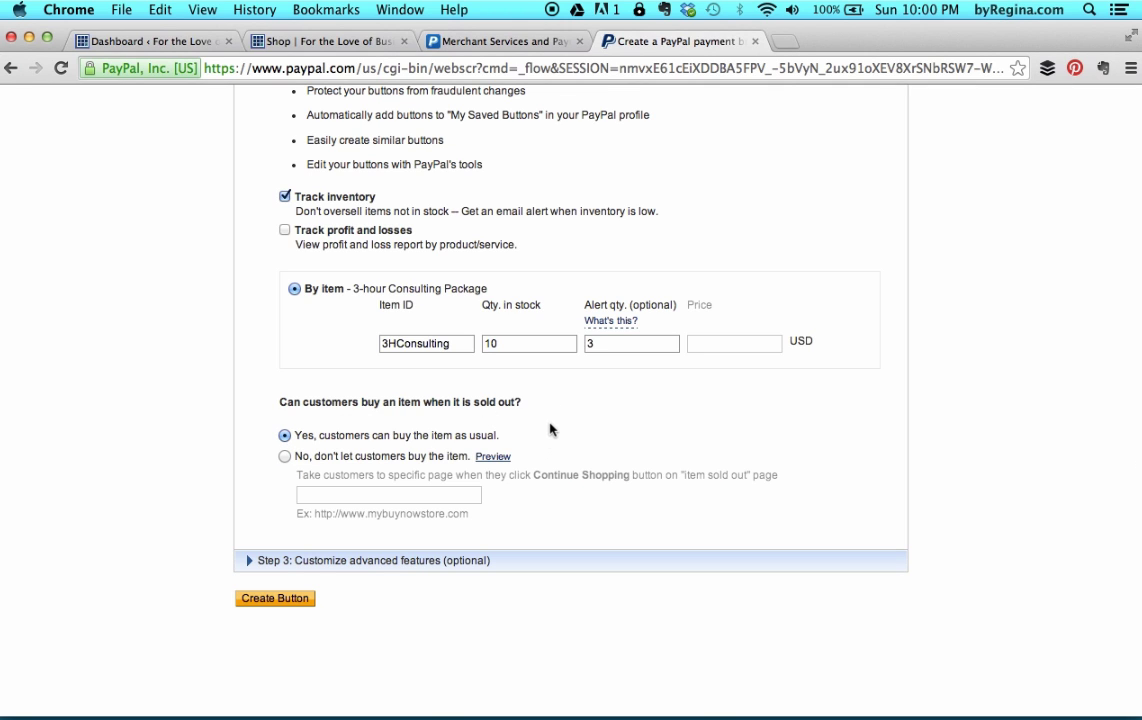
pyautogui.click(285, 457)
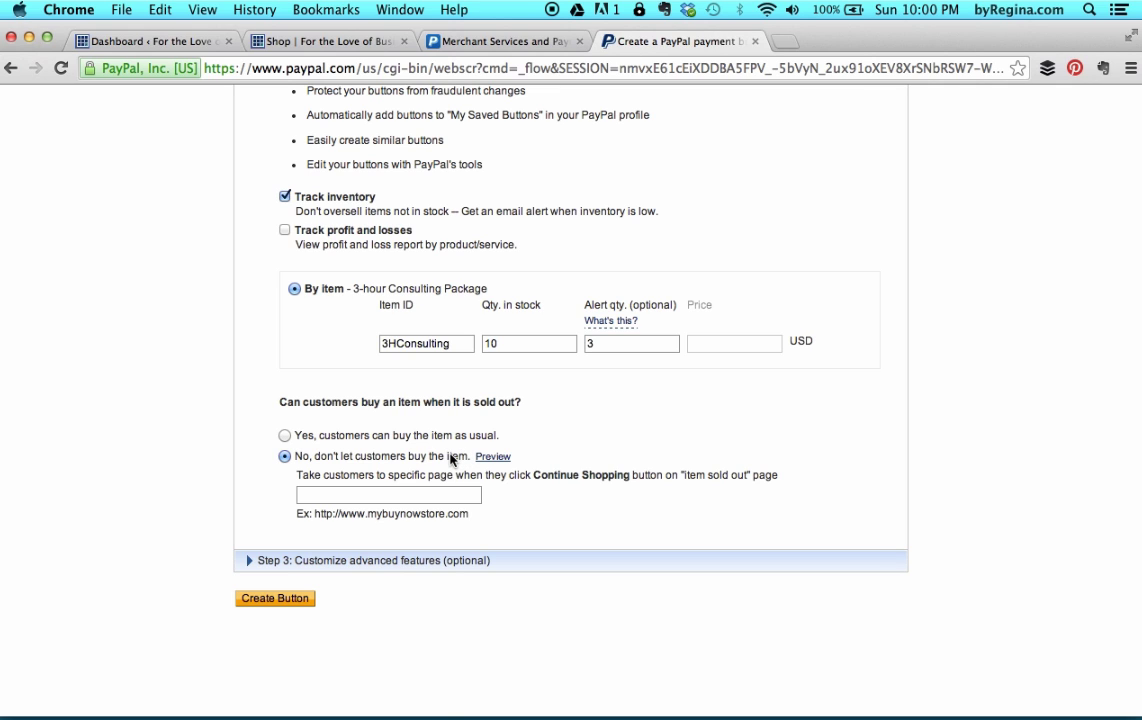
pyautogui.scroll(-1, 147, 434)
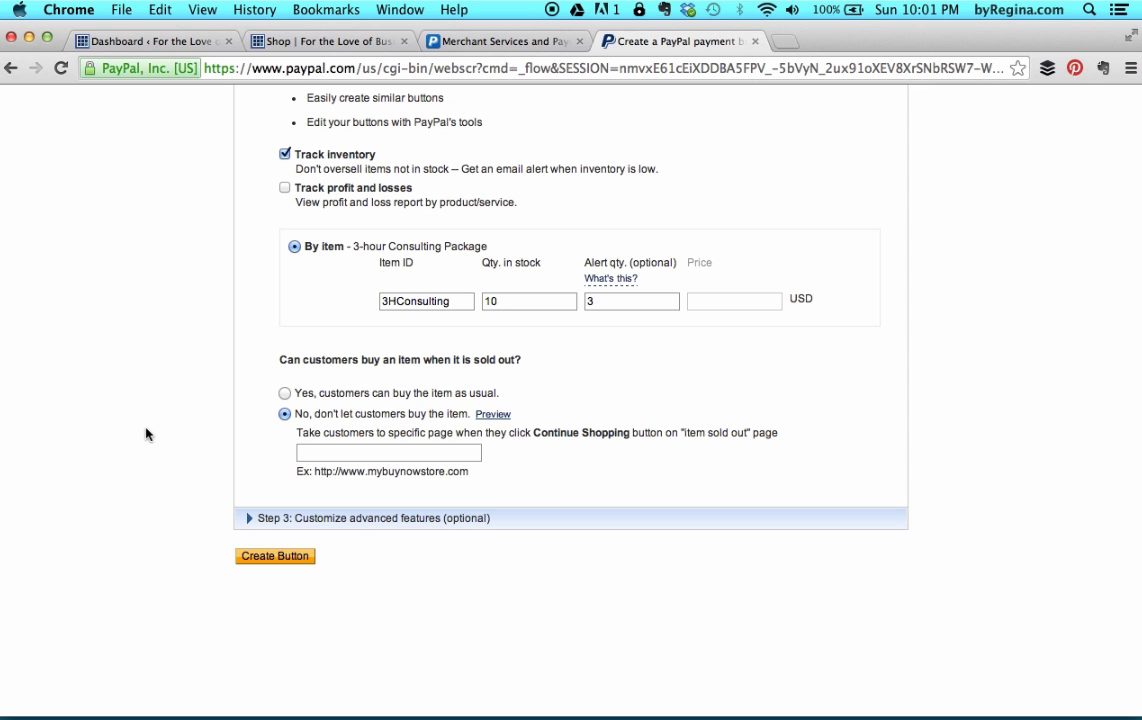
pyautogui.click(492, 416)
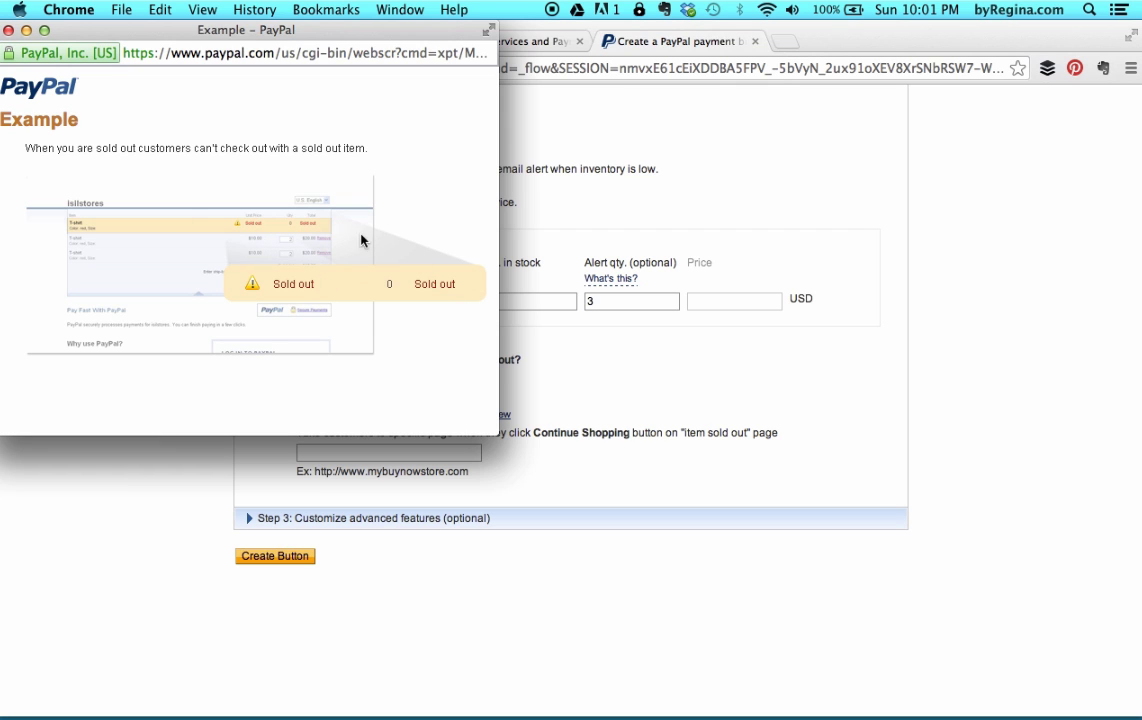
pyautogui.click(9, 31)
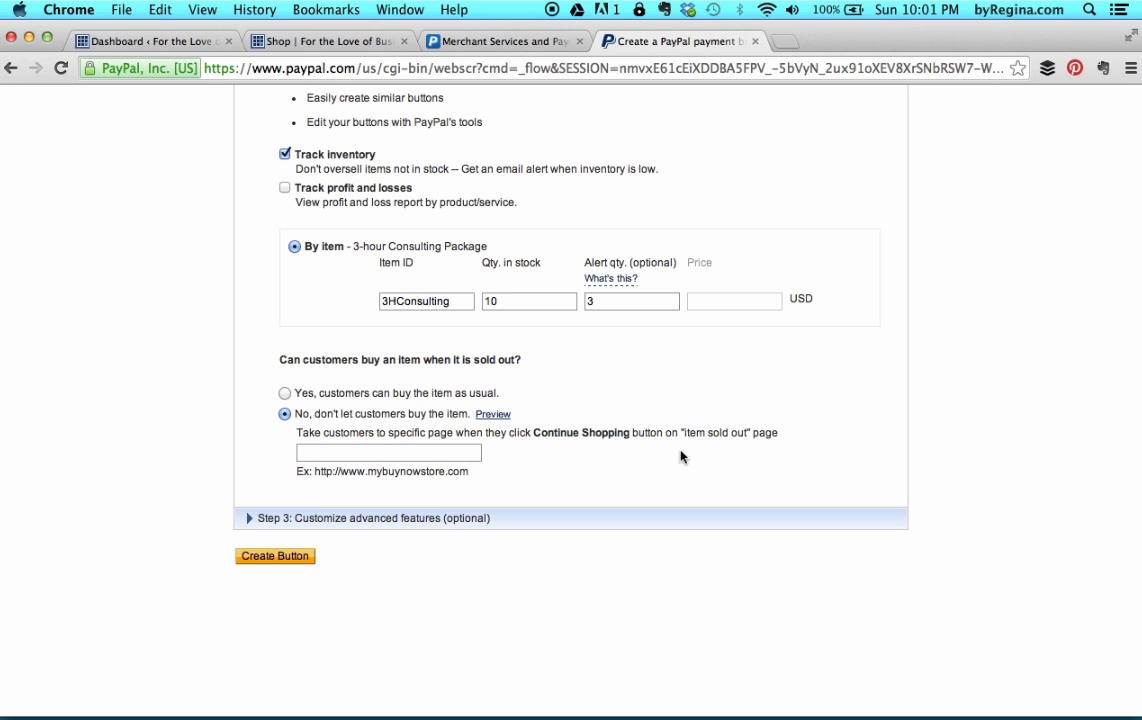
pyautogui.click(434, 452)
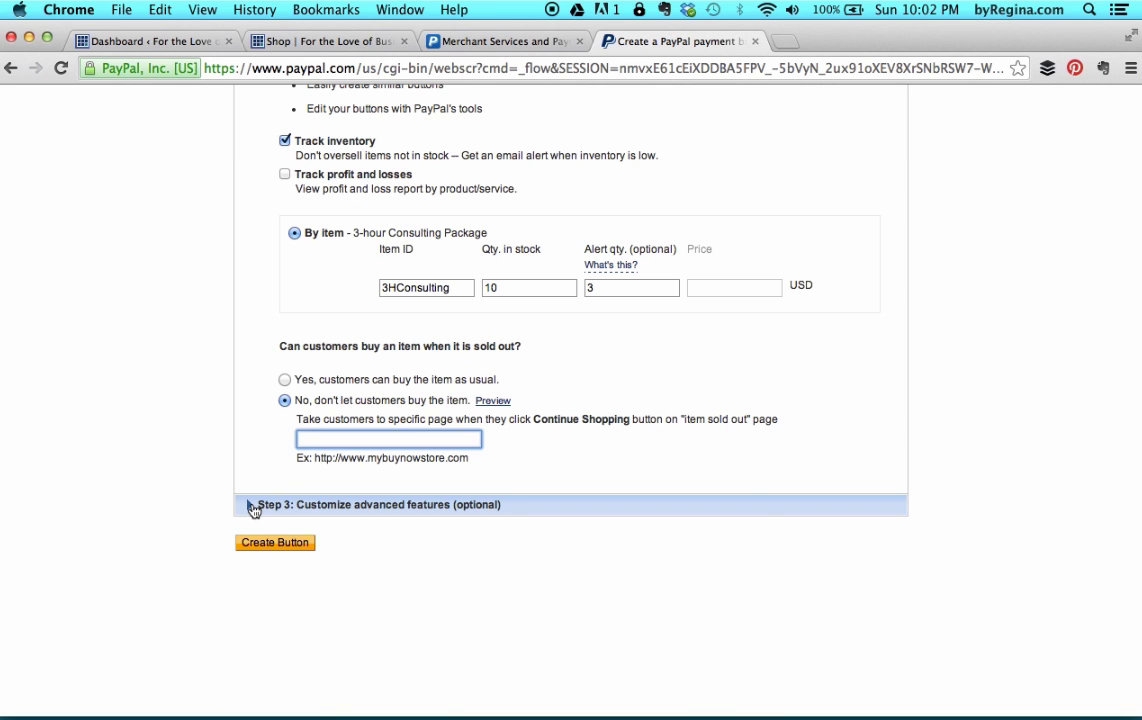
# In the advanced features, name the customer message box "Any questions for me?" and set the customer's shipping address as not needed.
pyautogui.click(254, 507)
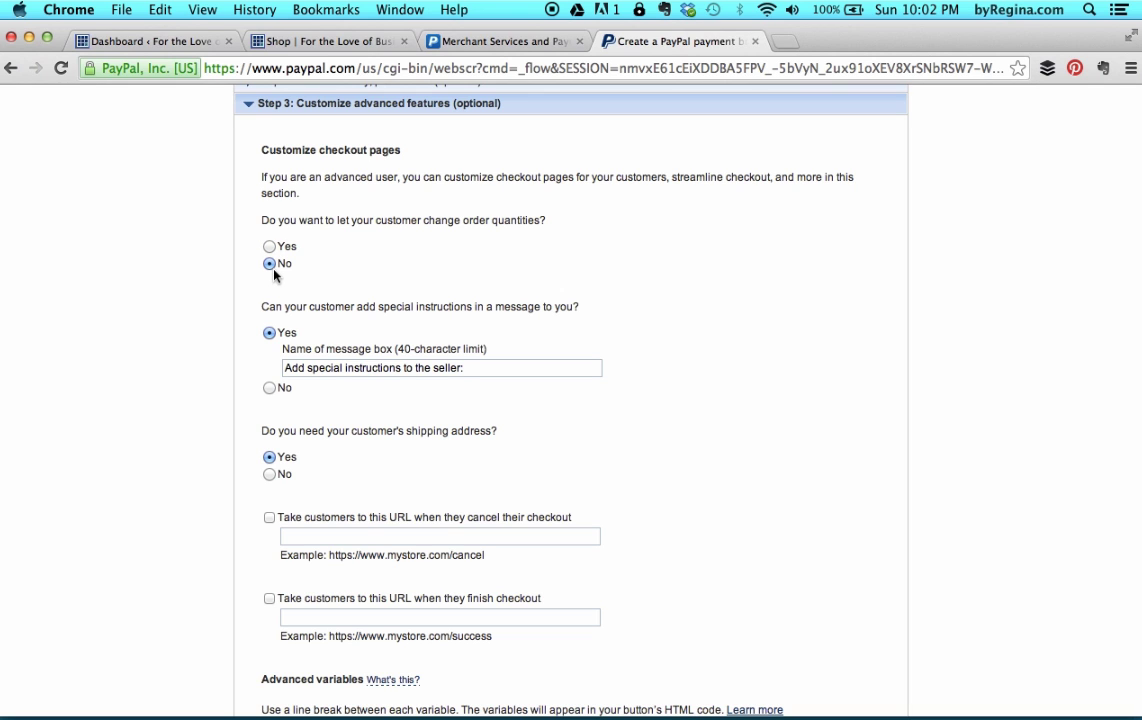
pyautogui.scroll(-2, 422, 314)
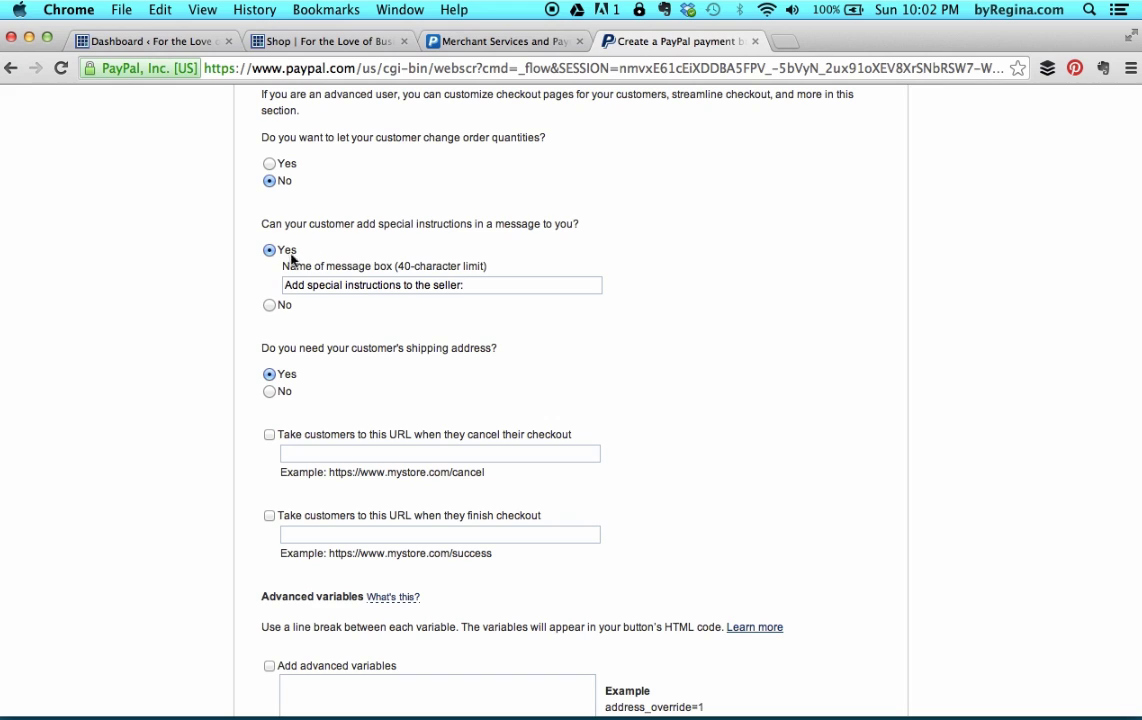
pyautogui.moveTo(483, 285); pyautogui.dragTo(268, 288)
pyautogui.press('BackSpace')
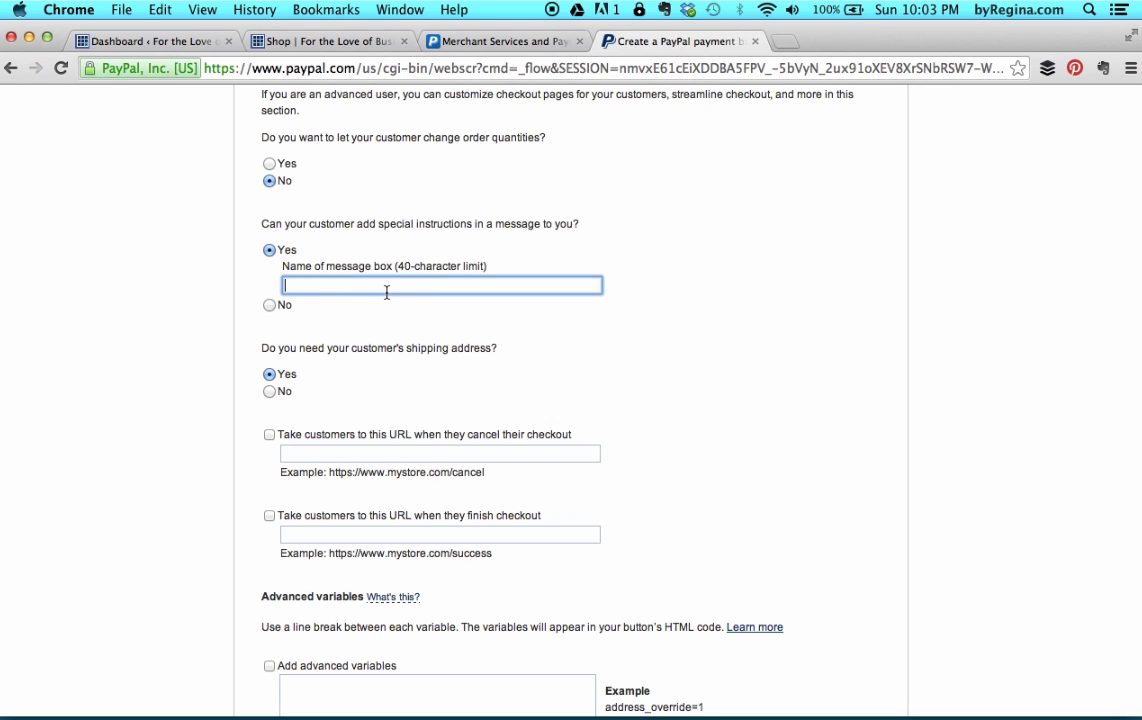
pyautogui.write('Any questions for me?')
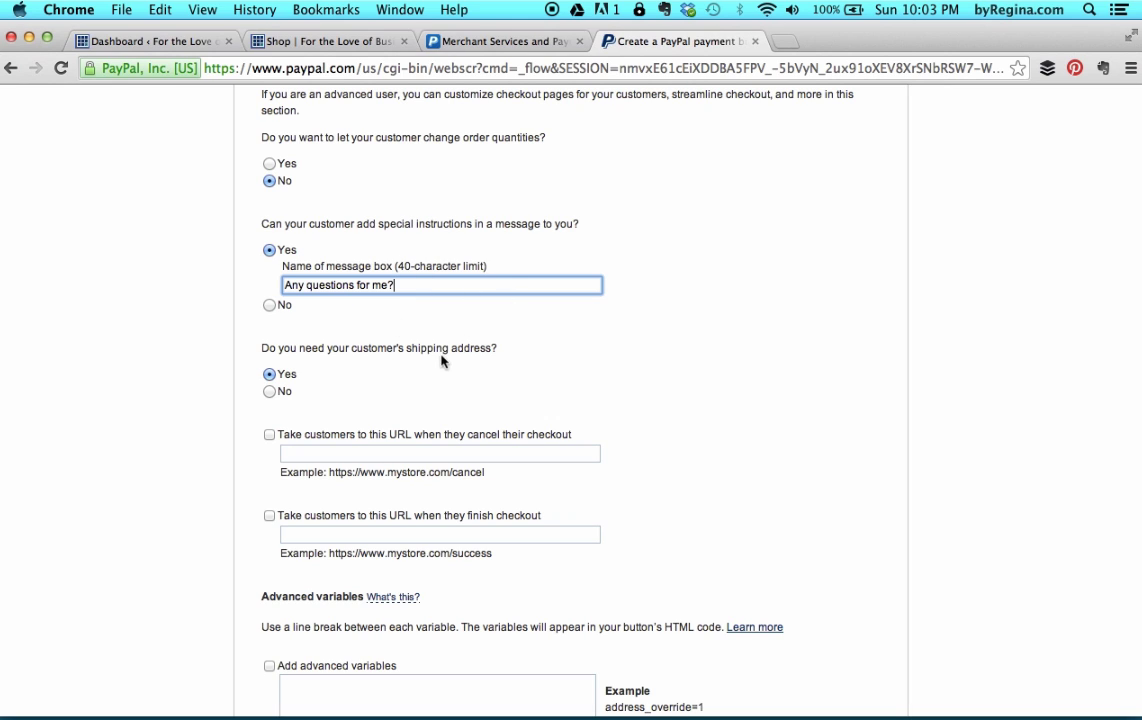
pyautogui.scroll(-1, 423, 316)
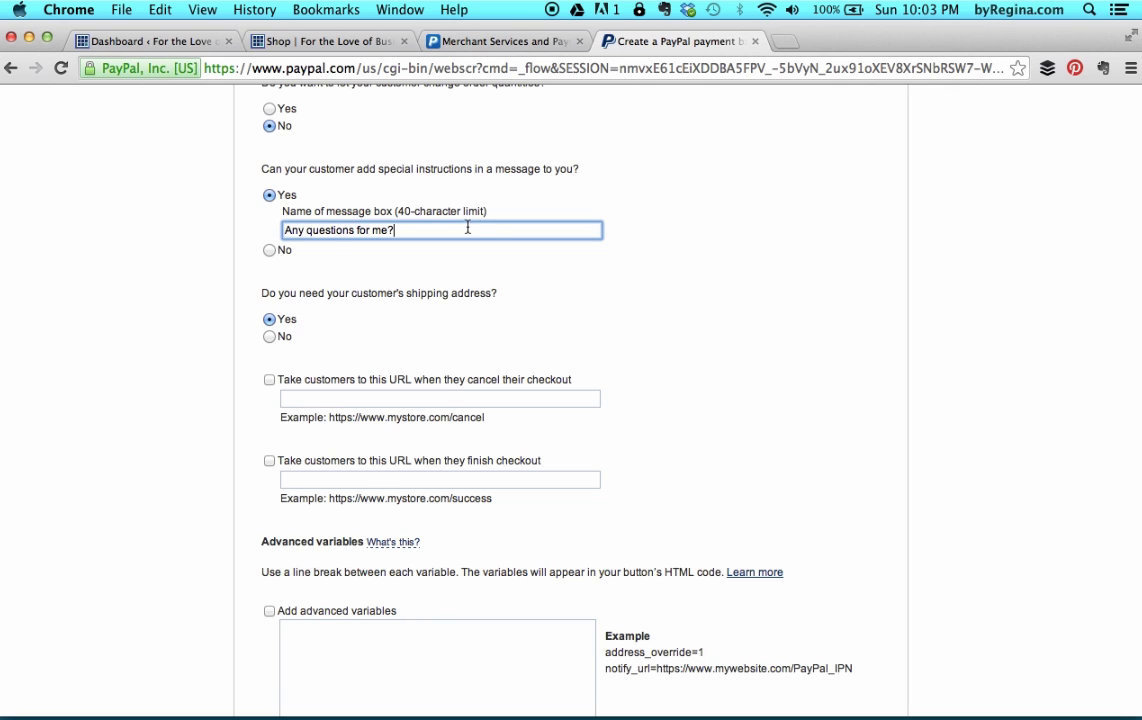
pyautogui.moveTo(398, 230); pyautogui.dragTo(273, 232)
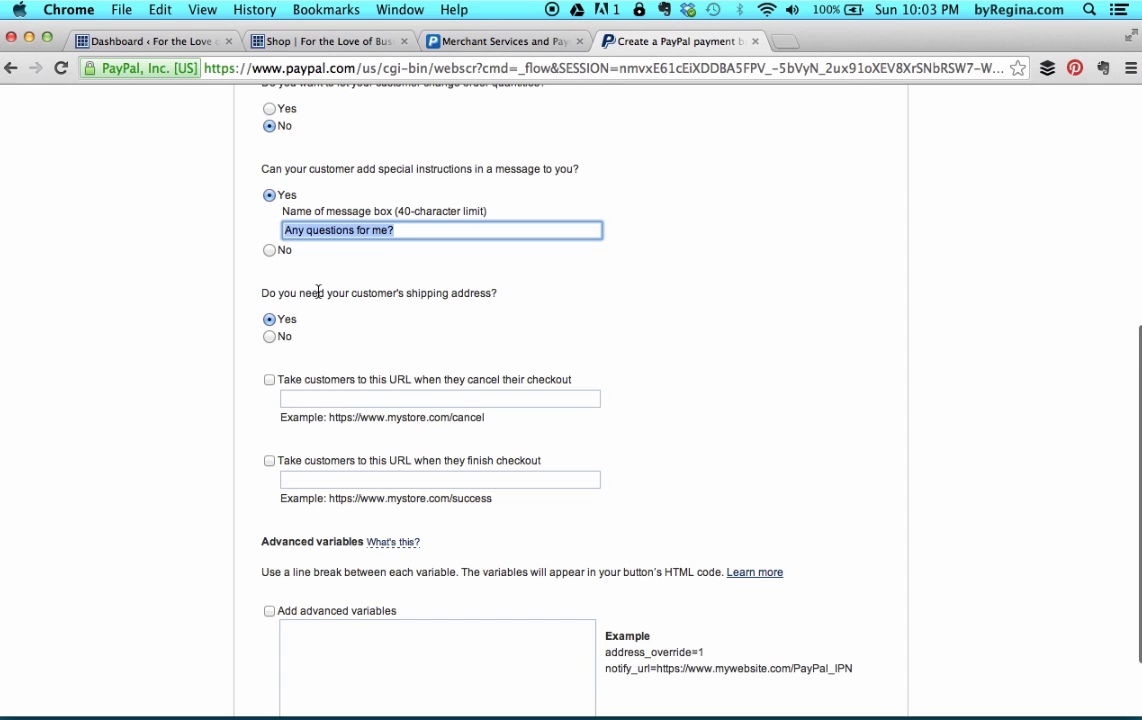
pyautogui.scroll(-2, 316, 298)
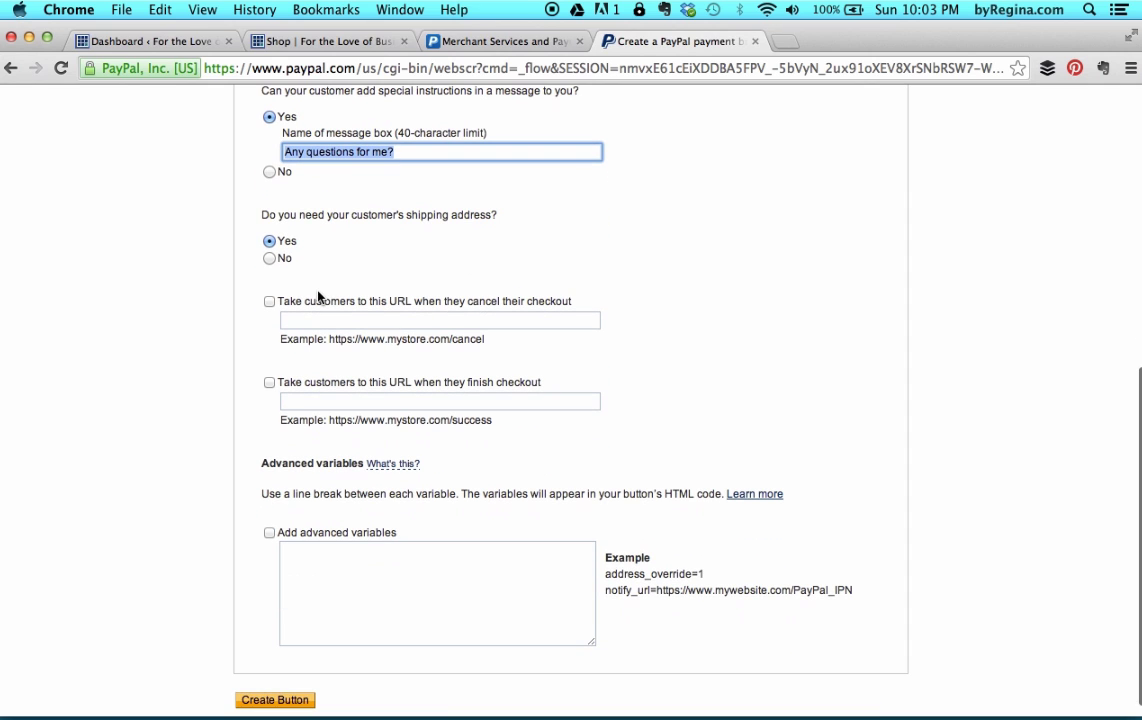
pyautogui.click(269, 259)
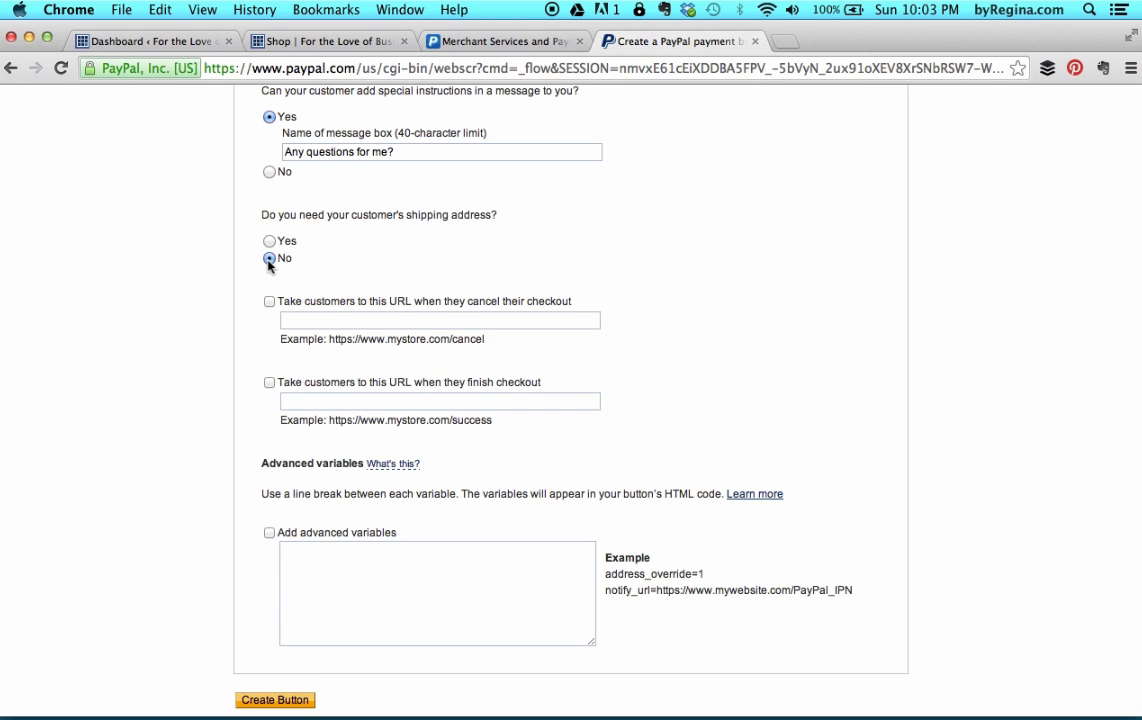
pyautogui.scroll(-1, 269, 267)
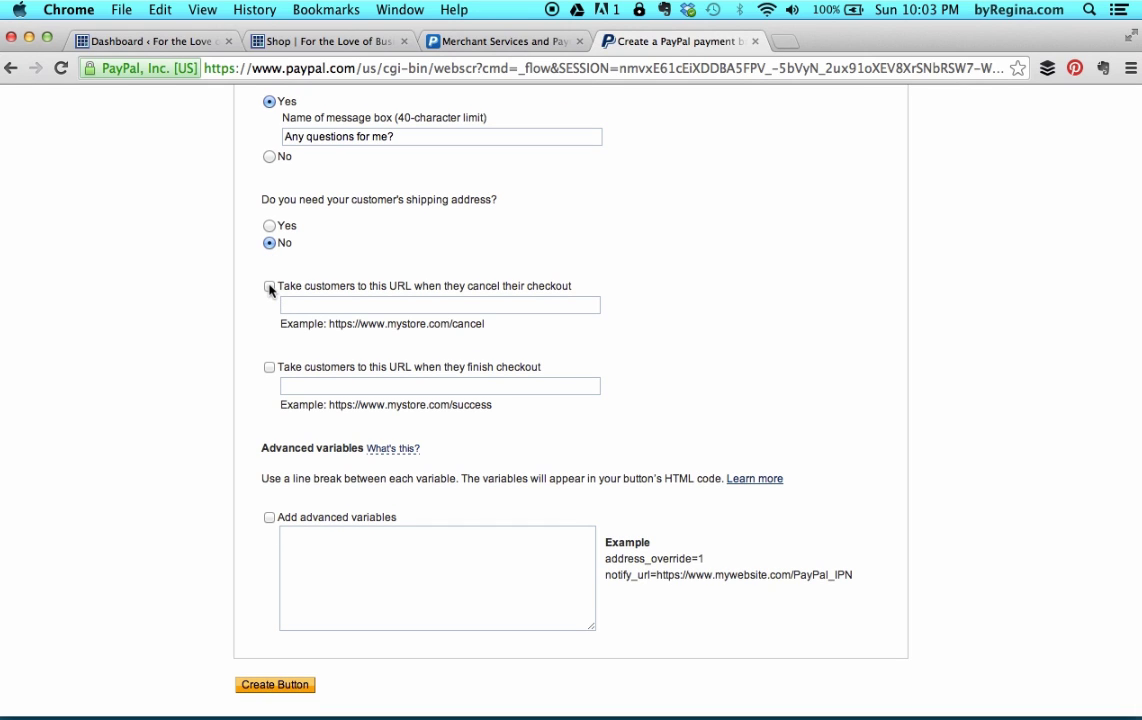
pyautogui.click(270, 287)
pyautogui.click(269, 286)
pyautogui.click(270, 367)
pyautogui.click(545, 388)
pyautogui.write('http://www.byregina.com/thank-you')
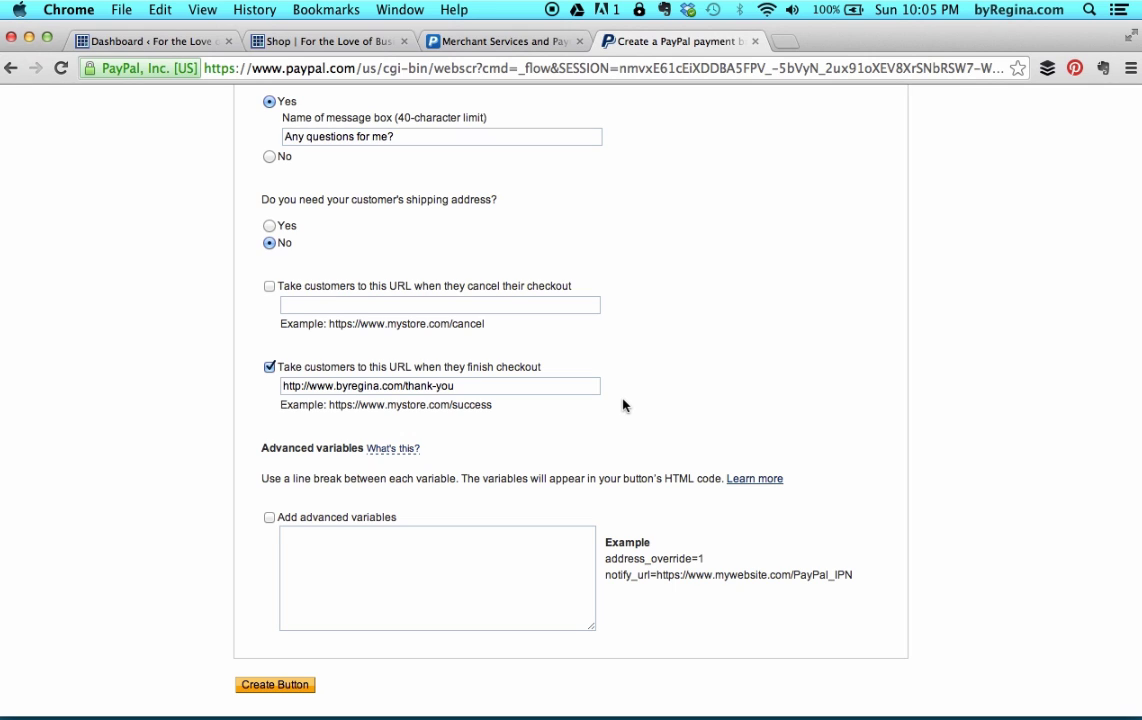
pyautogui.scroll(-2, 255, 622)
pyautogui.click(277, 687)
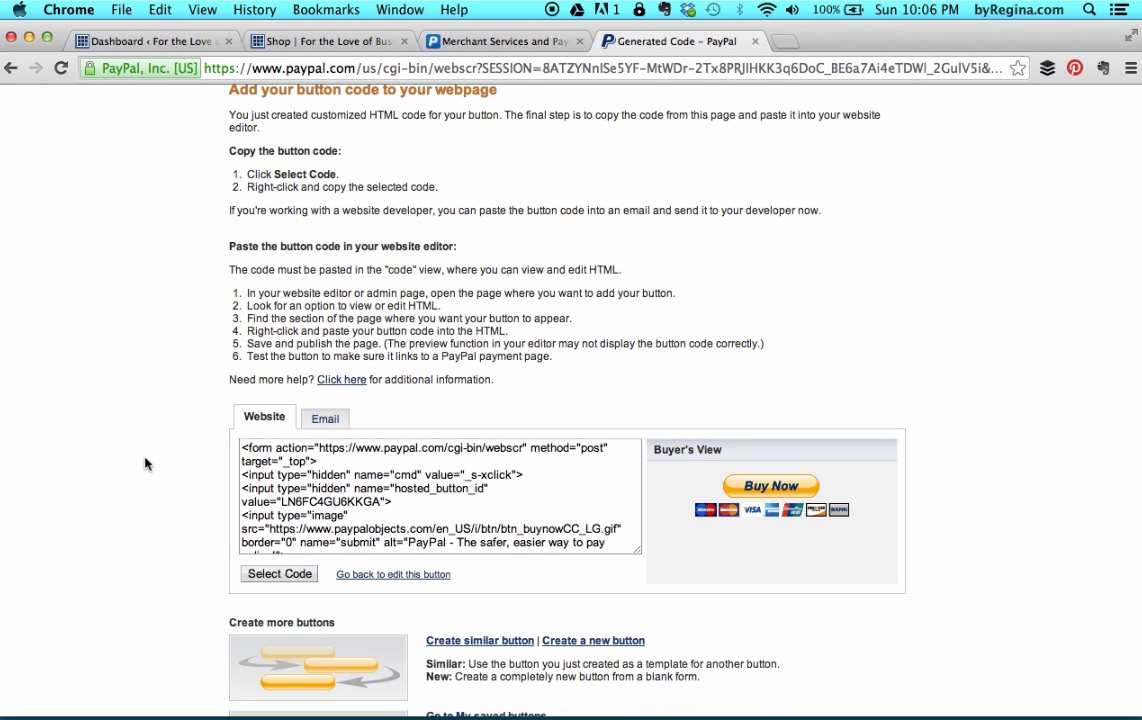
# Copy the complete website HTML code generated for the Buy Now button.
pyautogui.scroll(-2, 145, 464)
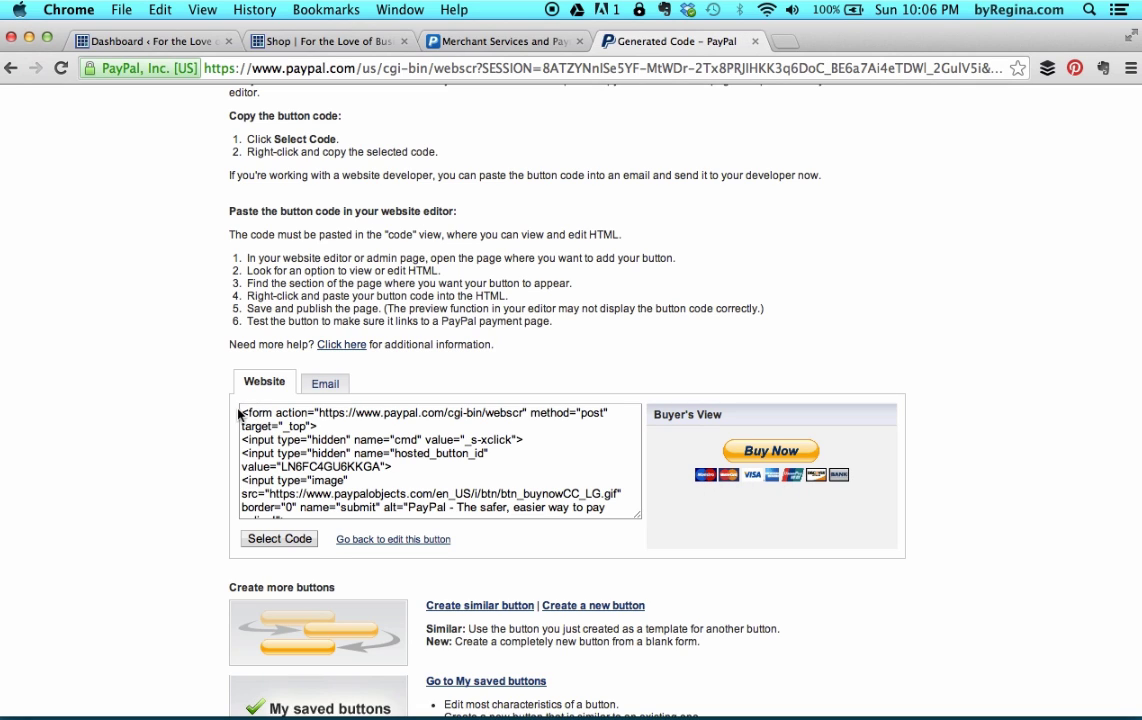
pyautogui.moveTo(242, 412); pyautogui.dragTo(633, 531)
pyautogui.press('super+c')
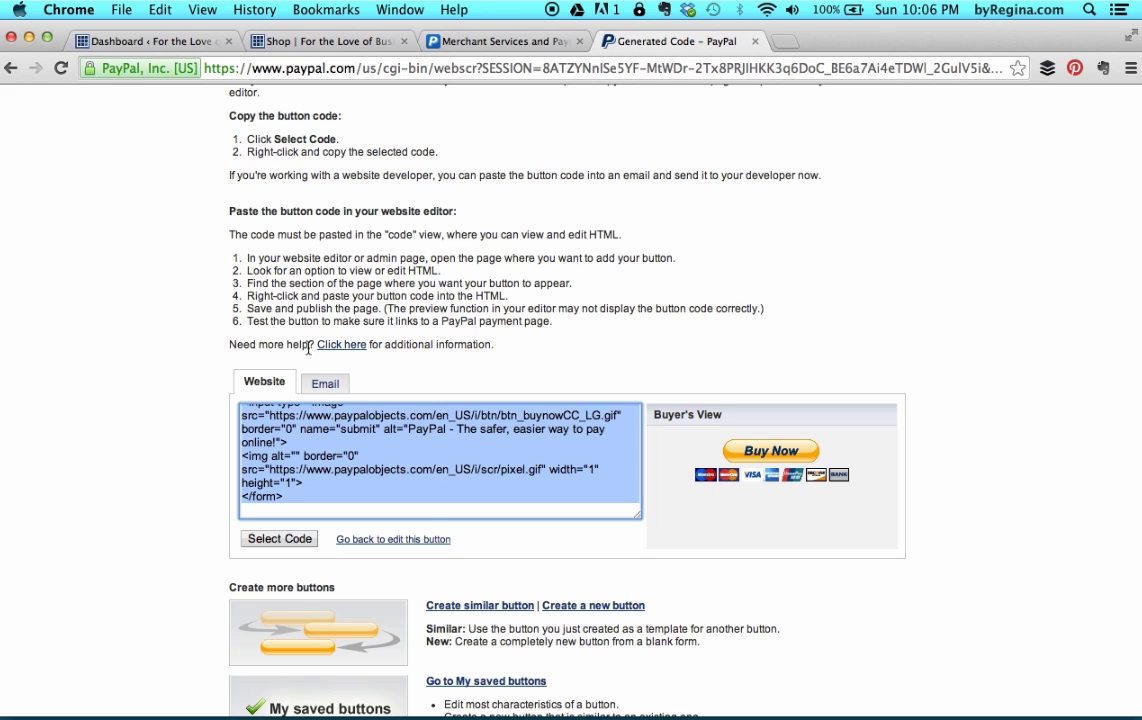
# Look at the button's email payment link, and return to the website code to review it and its instructions.
pyautogui.click(330, 386)
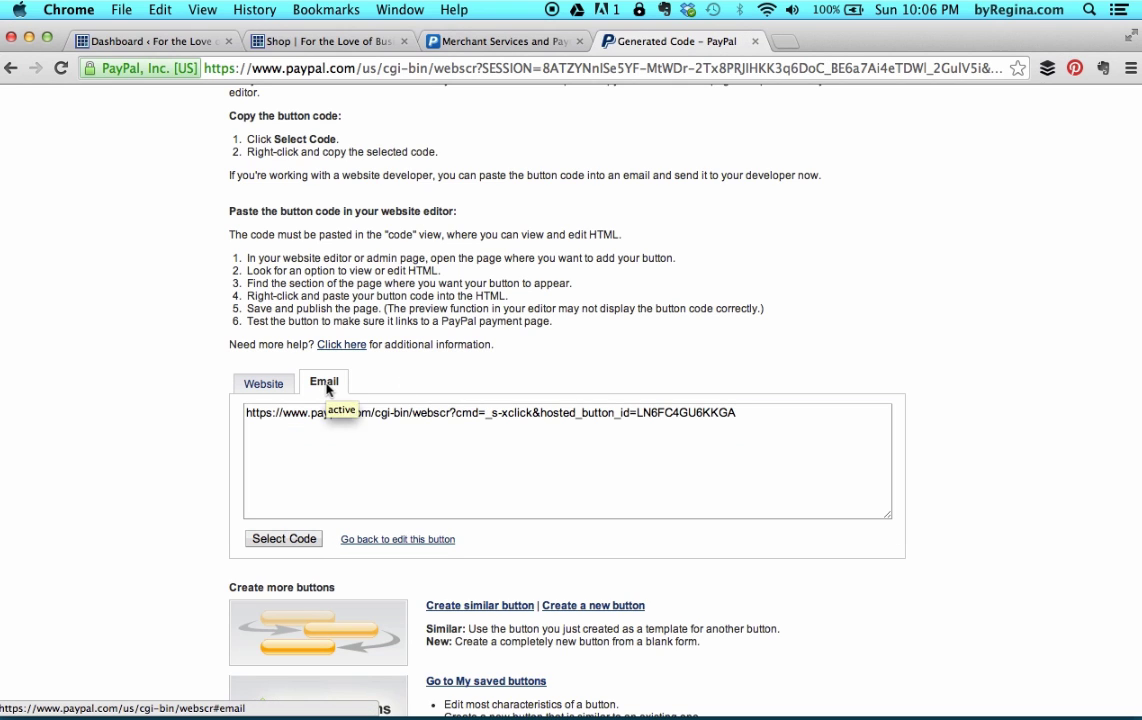
pyautogui.click(642, 440)
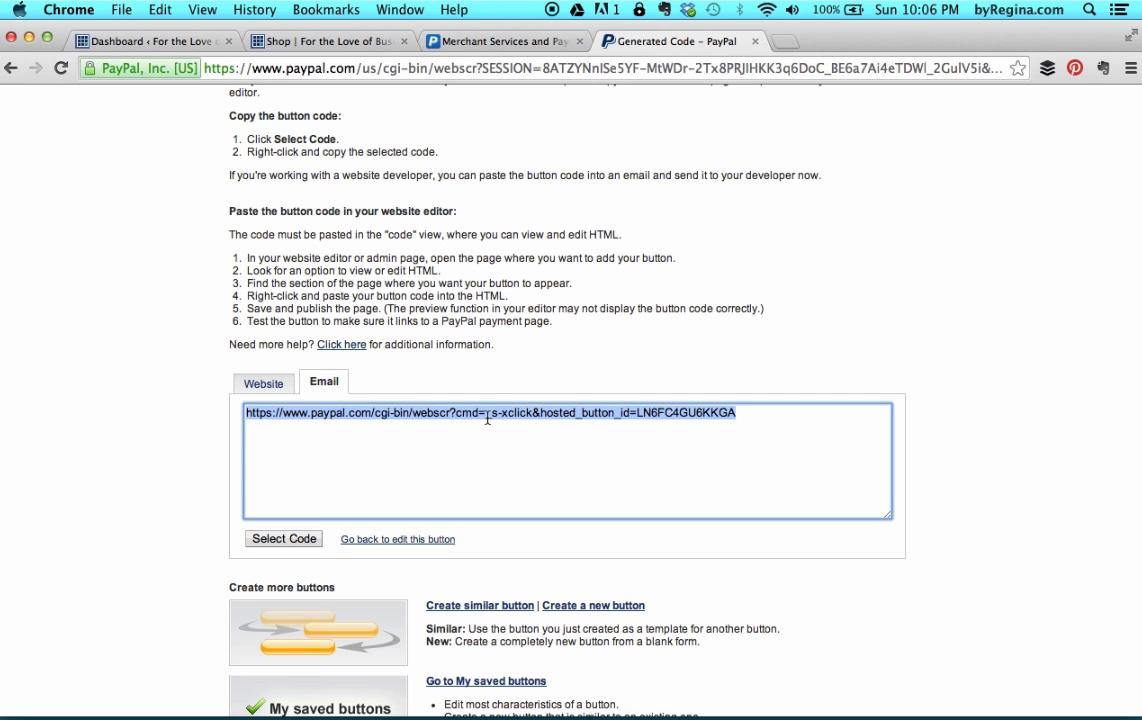
pyautogui.click(238, 382)
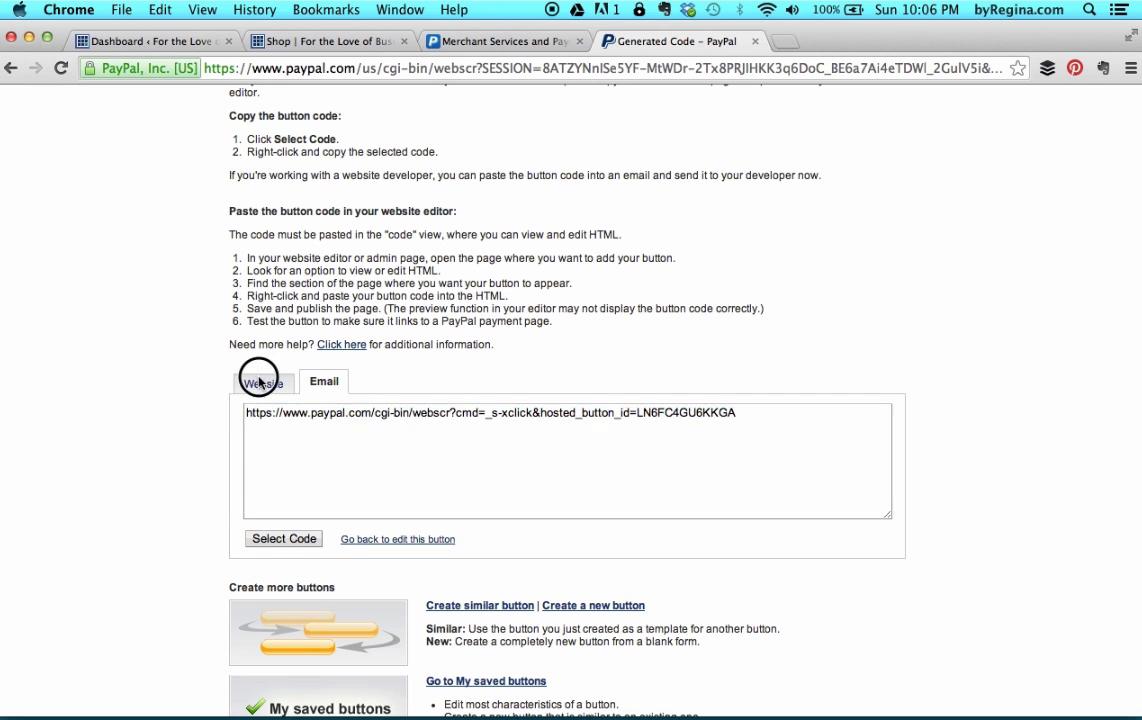
pyautogui.click(296, 488)
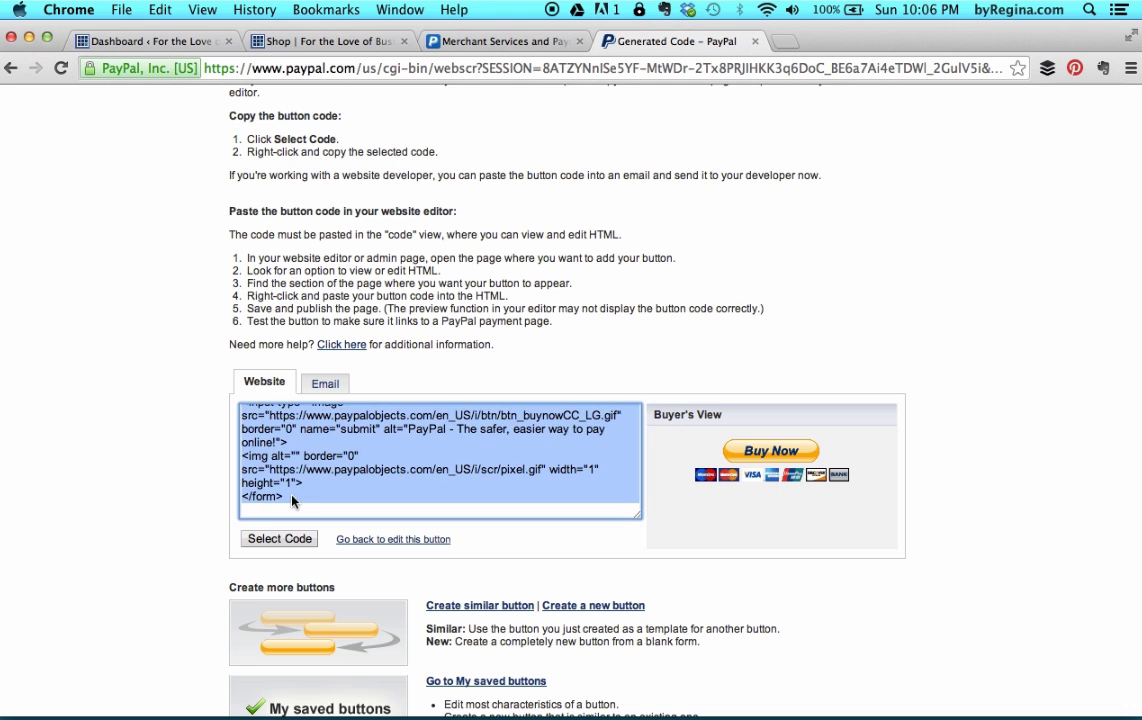
pyautogui.scroll(5, 296, 488)
pyautogui.scroll(-5, 296, 488)
pyautogui.scroll(3, 296, 490)
pyautogui.scroll(-5, 296, 493)
pyautogui.scroll(-1, 296, 492)
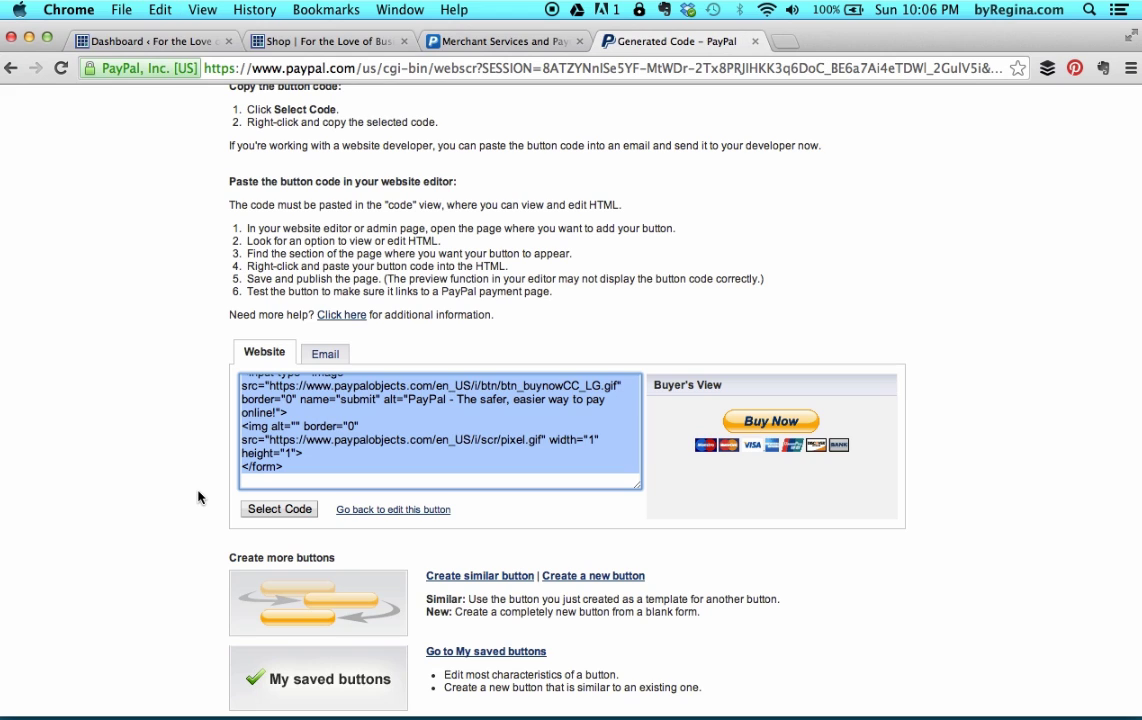
# Switch to the WordPress site and open the Shop page for editing.
pyautogui.click(313, 47)
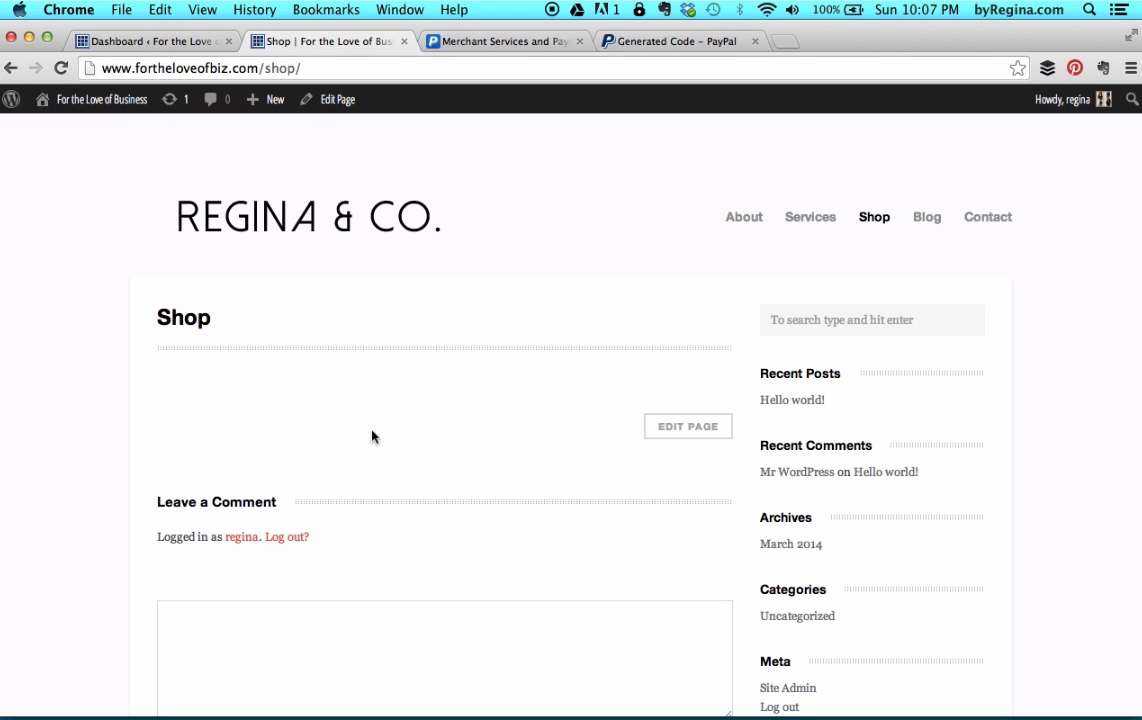
pyautogui.click(338, 100)
pyautogui.click(152, 40)
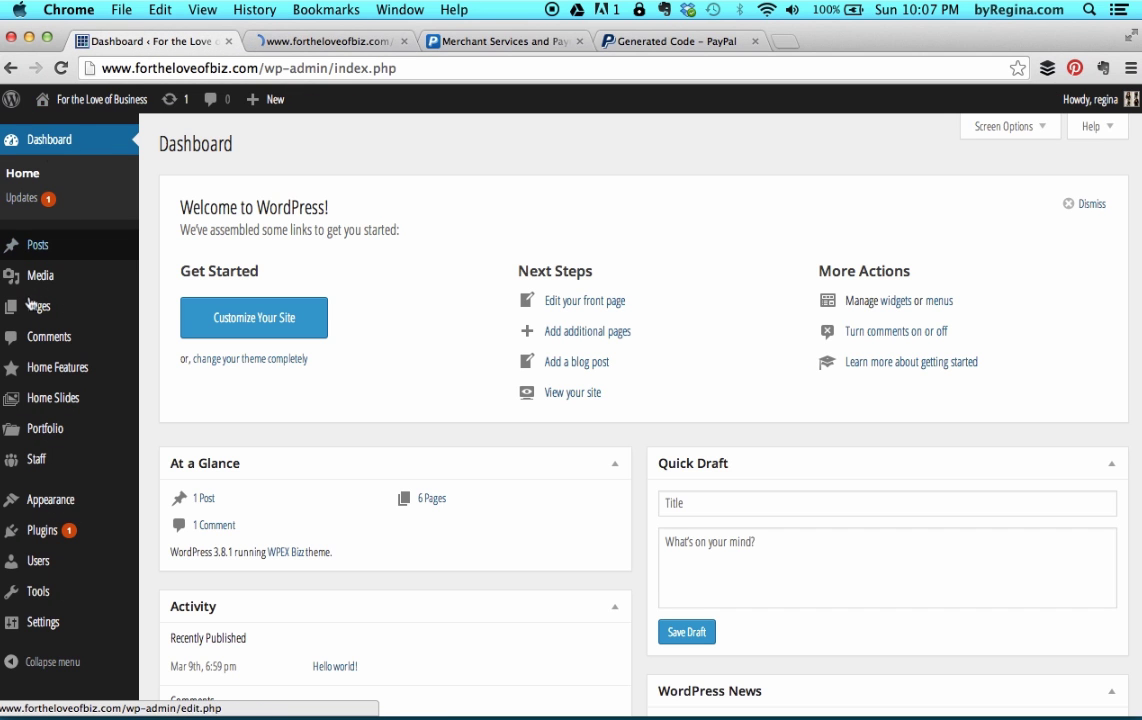
pyautogui.click(40, 307)
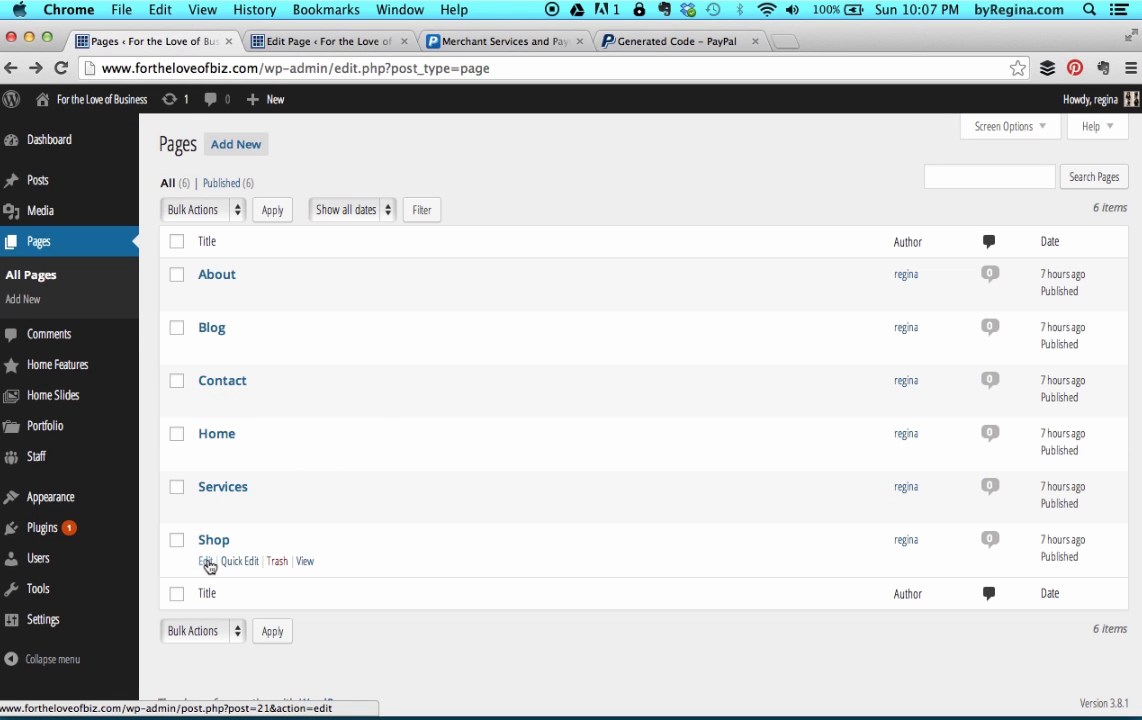
pyautogui.click(318, 42)
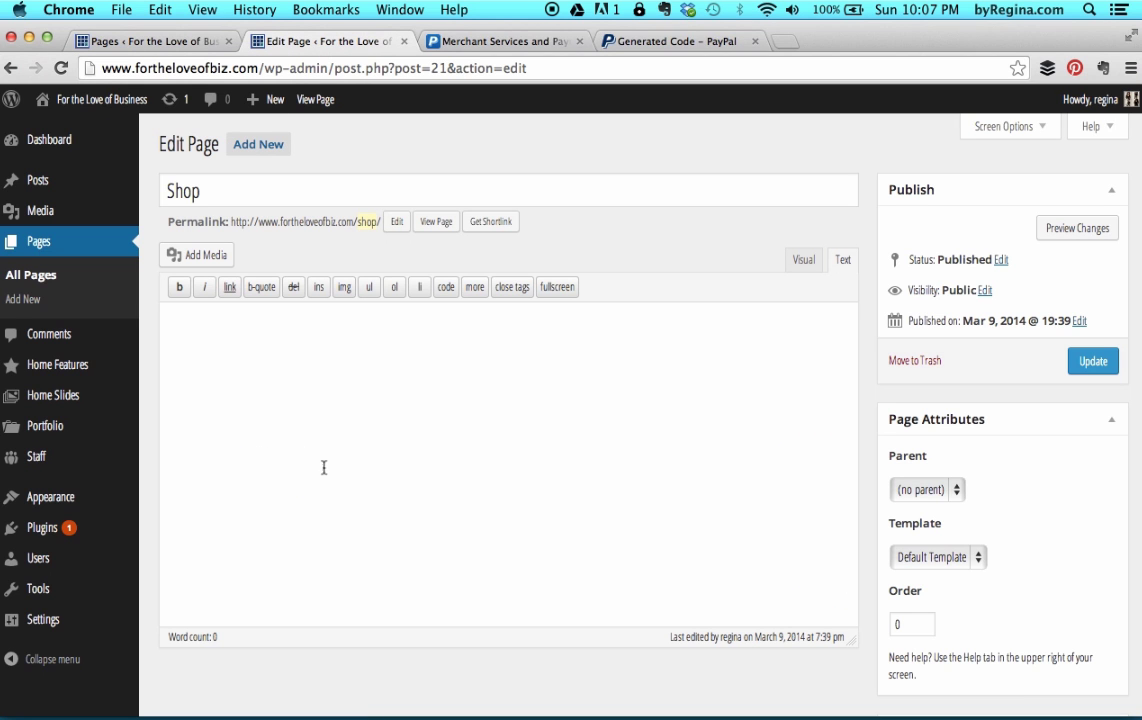
# Paste the PayPal button code into the Shop page's HTML text and insert an empty line above it.
pyautogui.click(421, 357)
pyautogui.click(806, 260)
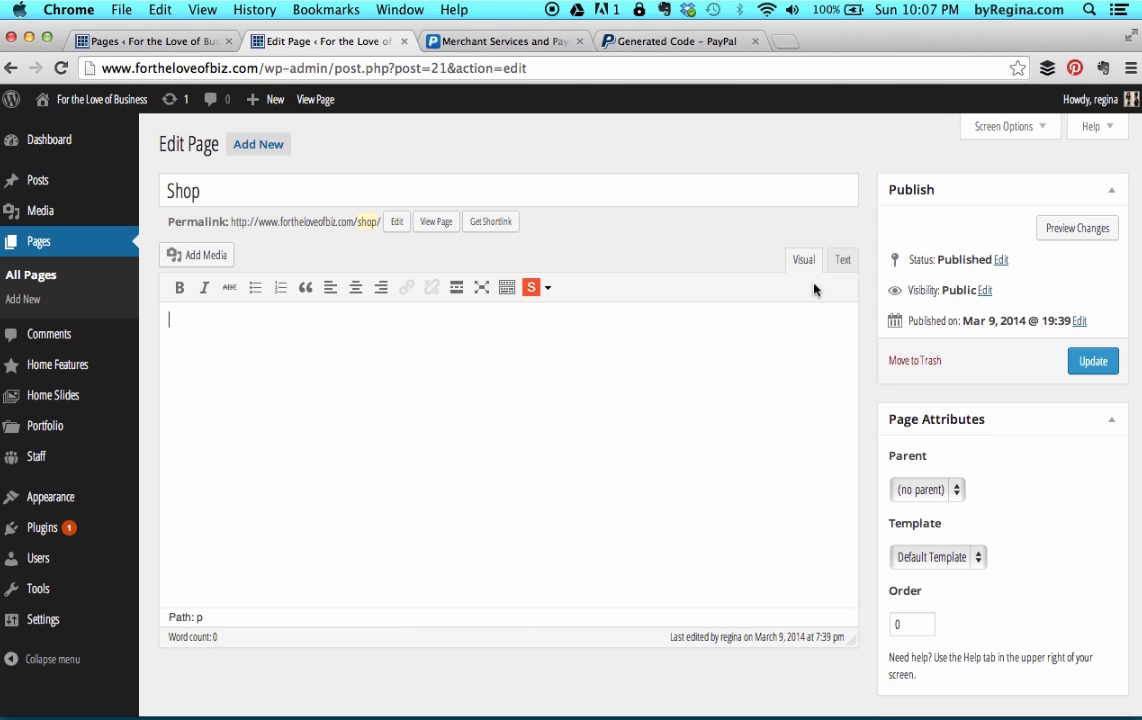
pyautogui.click(844, 265)
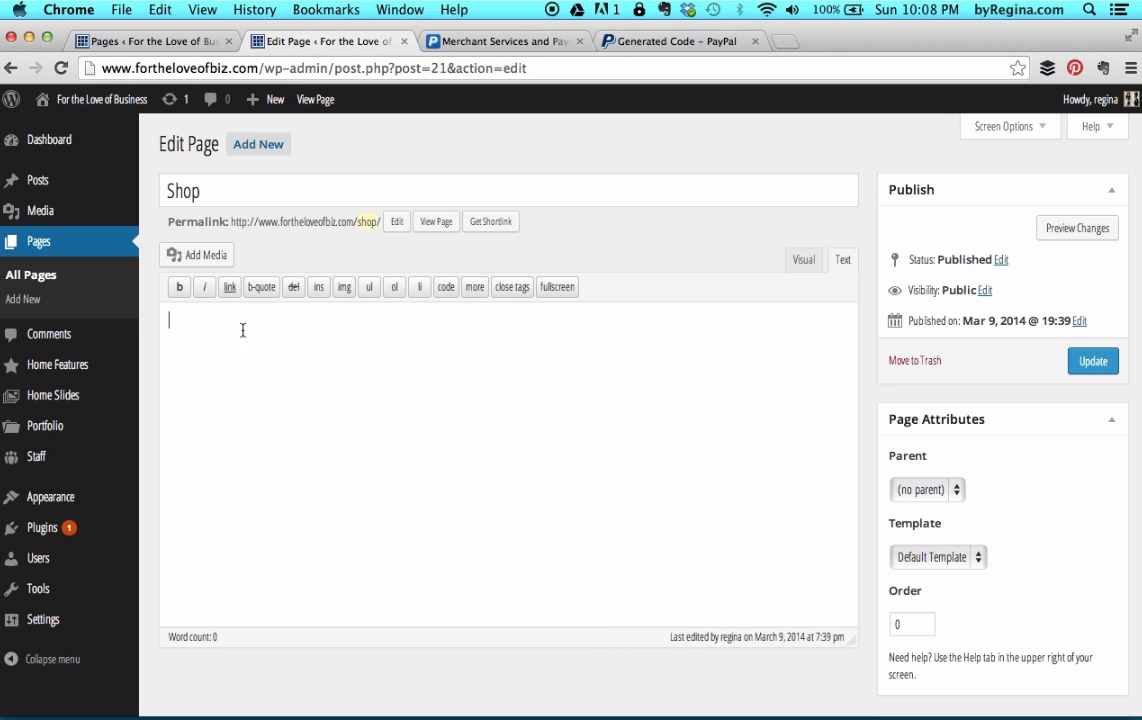
pyautogui.press('super+v')
pyautogui.click(168, 319)
pyautogui.press('Return')
pyautogui.click(169, 317)
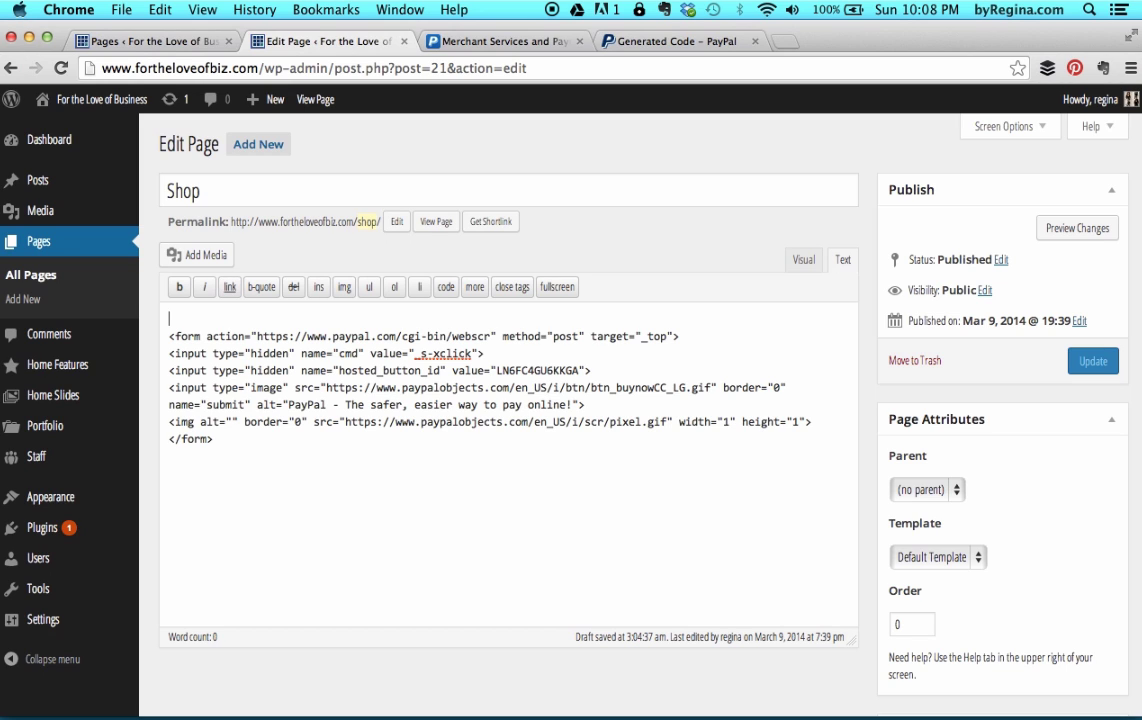
# In the visual view, add the title "3-hour Consulting Package" and the sentence "This package includes three hours of expert guidance on any business or blogging topic you desire.".
pyautogui.click(804, 260)
pyautogui.click(229, 313)
pyautogui.write('3-')
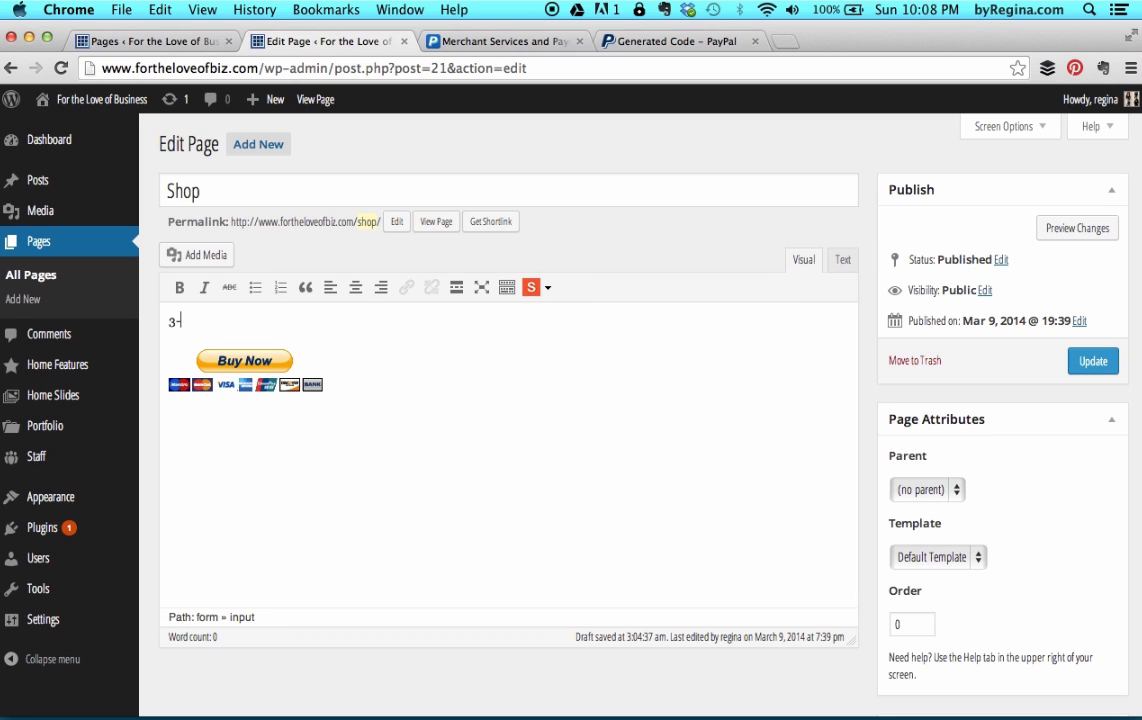
pyautogui.write('hour Consulting Package')
pyautogui.press('Return')
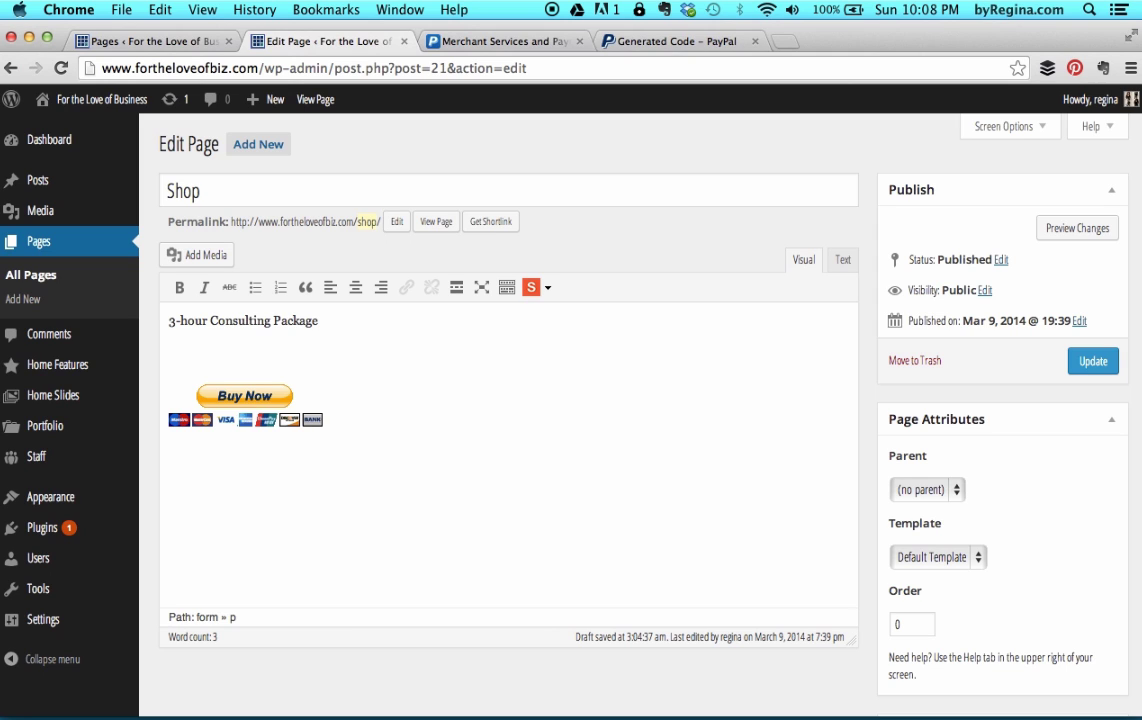
pyautogui.write('This package includes three hours of expert guidance on any business or blogging topic you desire.')
# Format the package title as Heading 2 with "- $200" appended, and update the Shop page.
pyautogui.moveTo(319, 320); pyautogui.dragTo(168, 318)
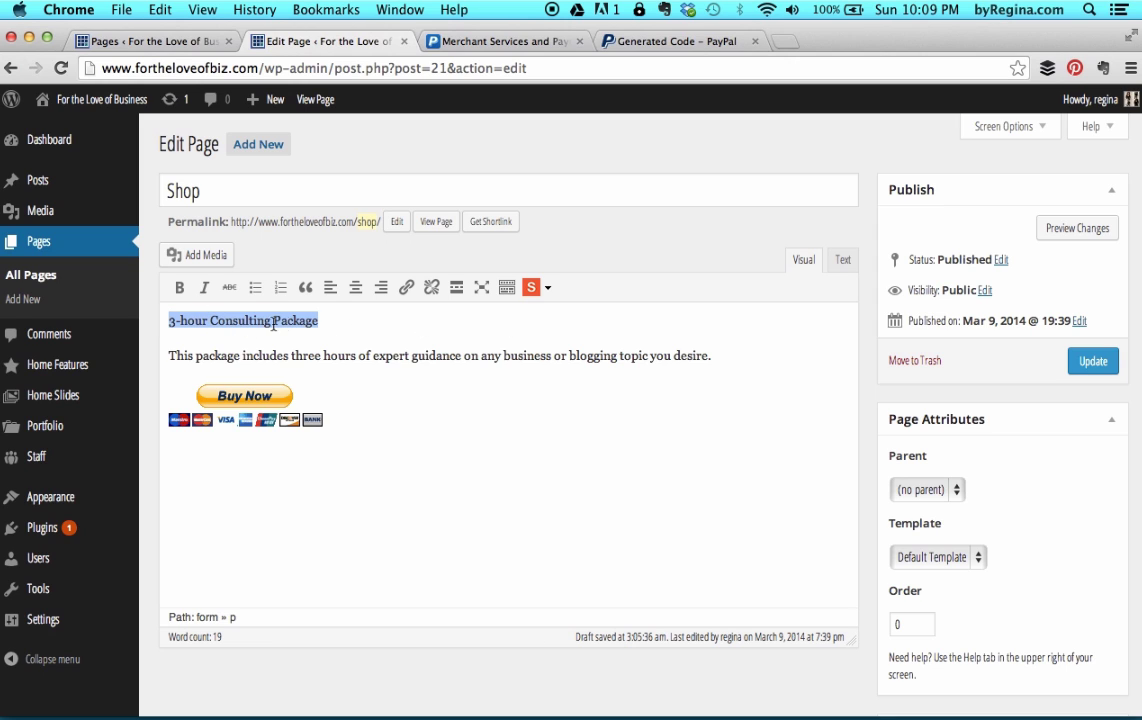
pyautogui.click(507, 290)
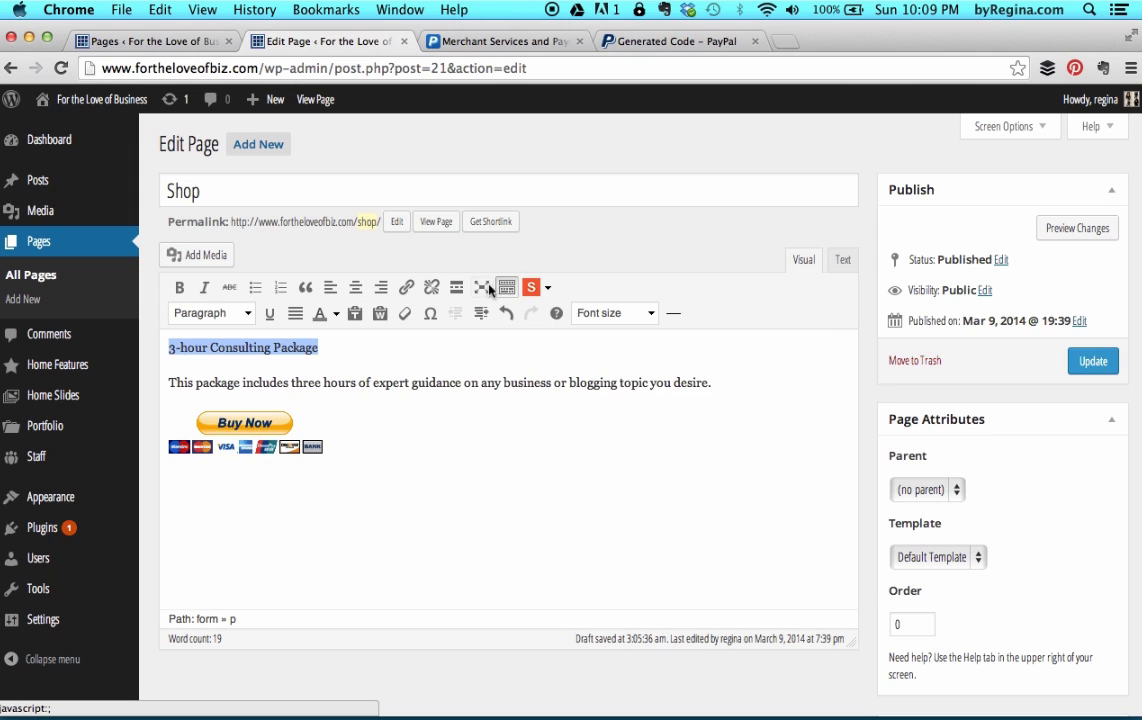
pyautogui.click(244, 313)
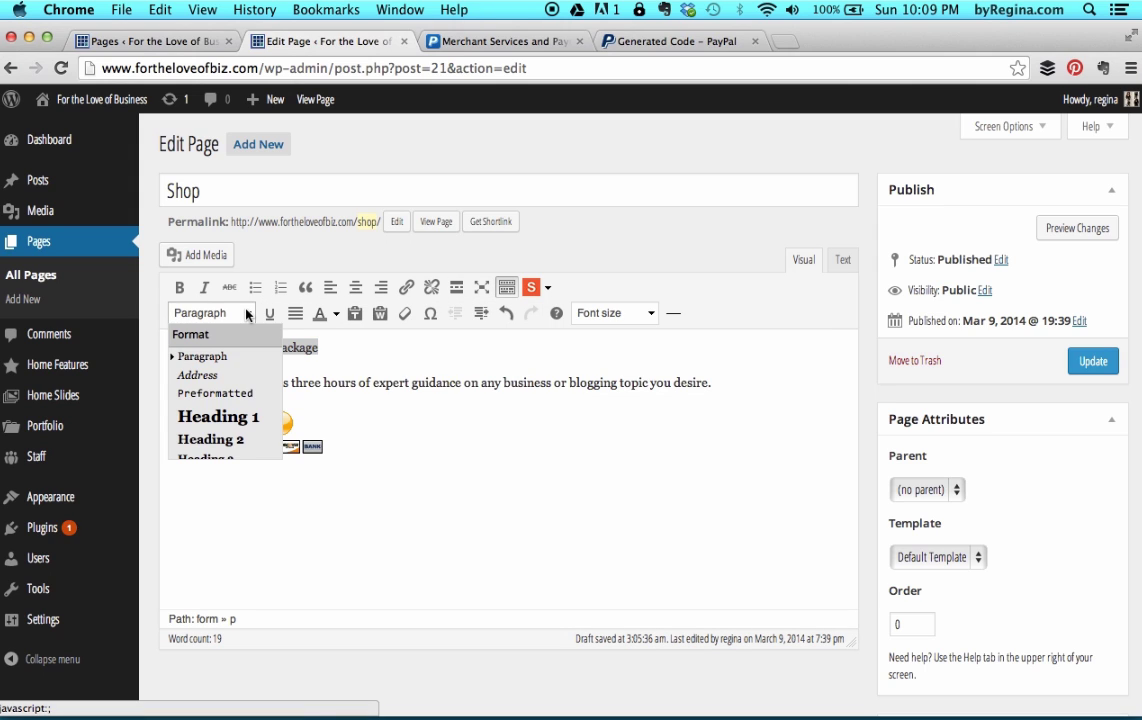
pyautogui.scroll(-1, 238, 400)
pyautogui.click(238, 406)
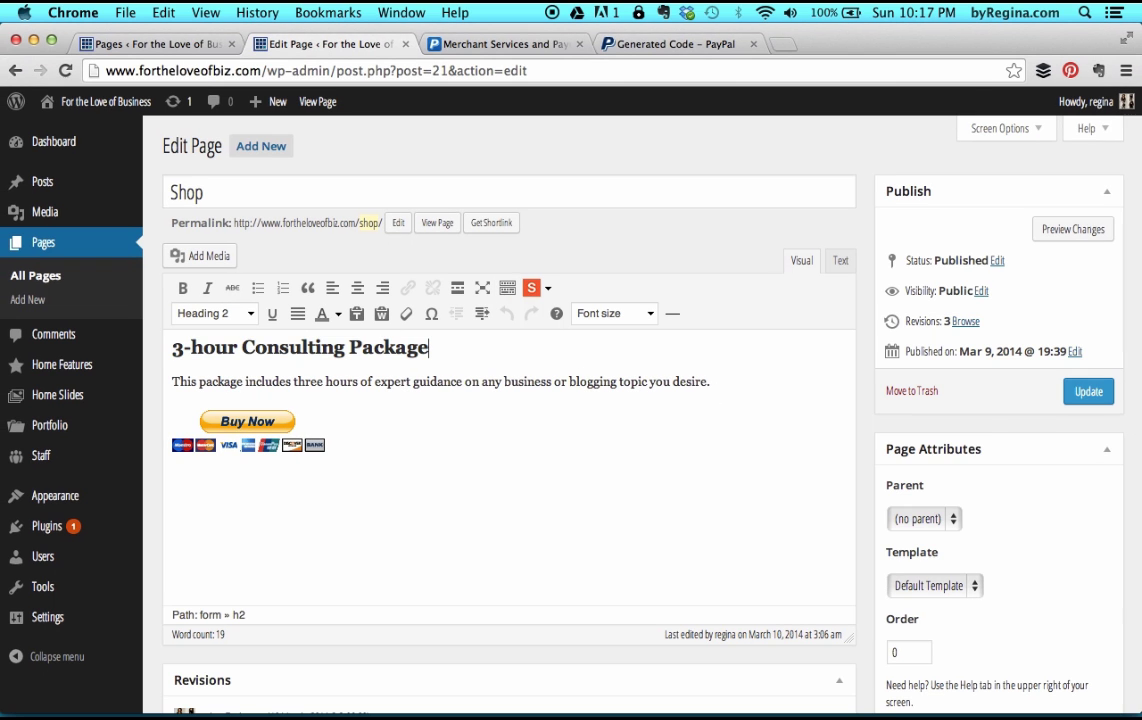
pyautogui.write('$200')
pyautogui.hotkey('ctrl', 's')
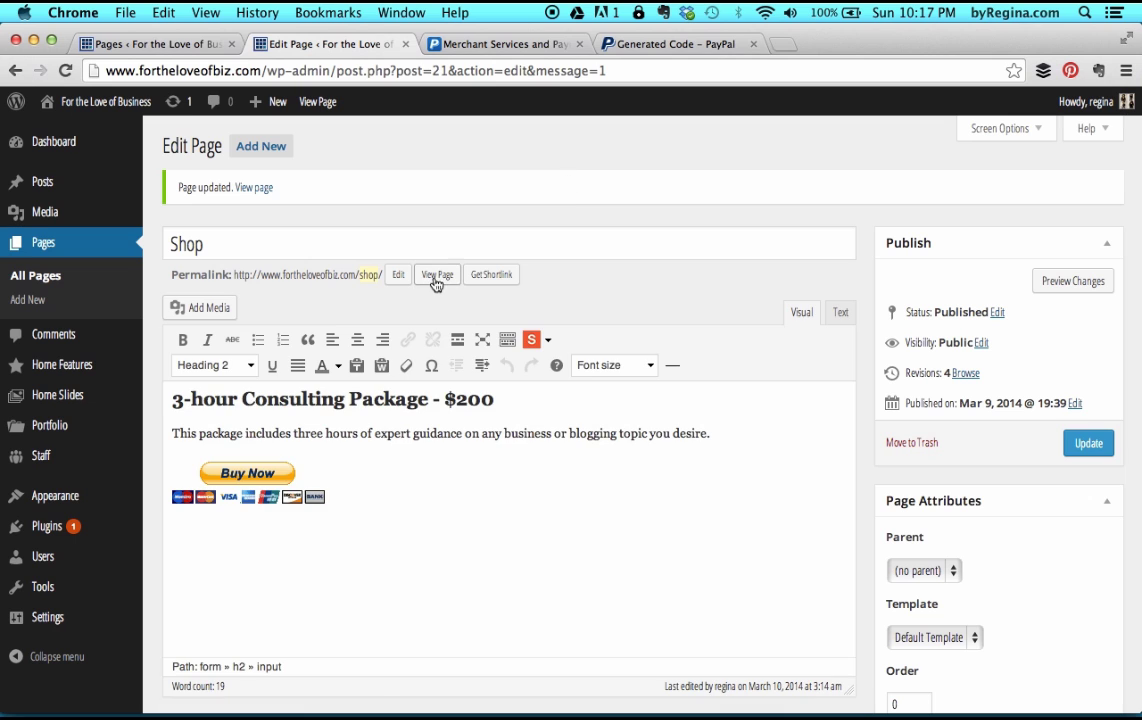
# View the live Shop page, test its Buy Now button, and examine the order summary and the debit or credit card payment form.
pyautogui.click(438, 277)
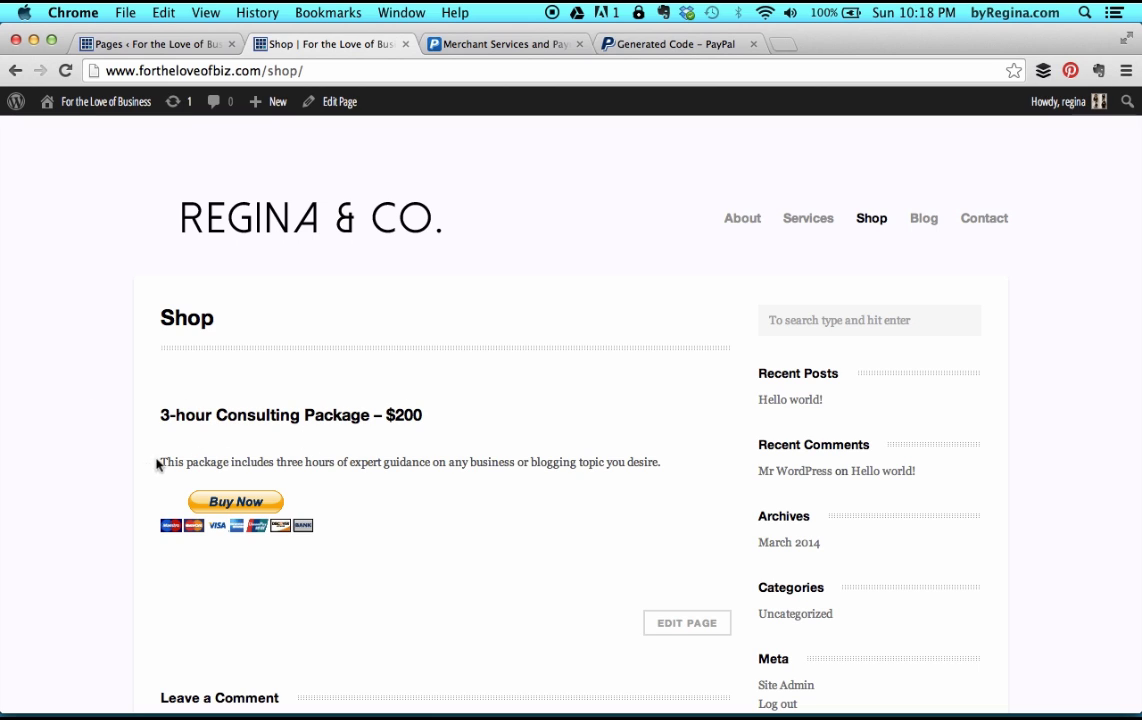
pyautogui.click(238, 511)
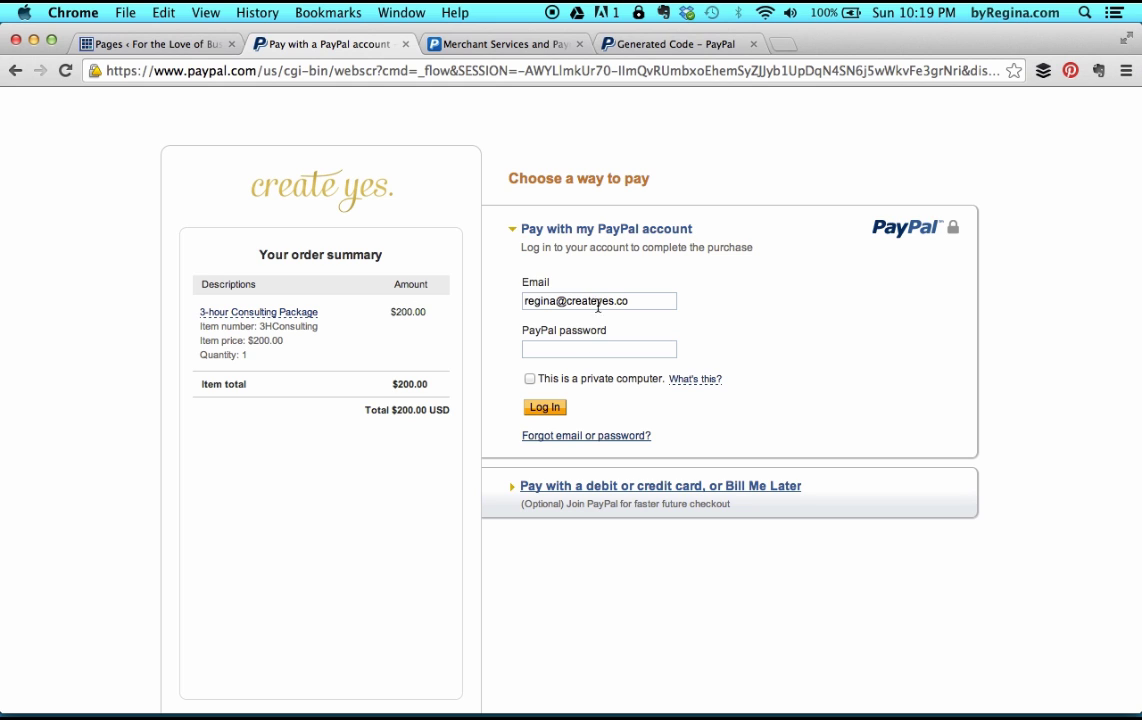
pyautogui.click(590, 489)
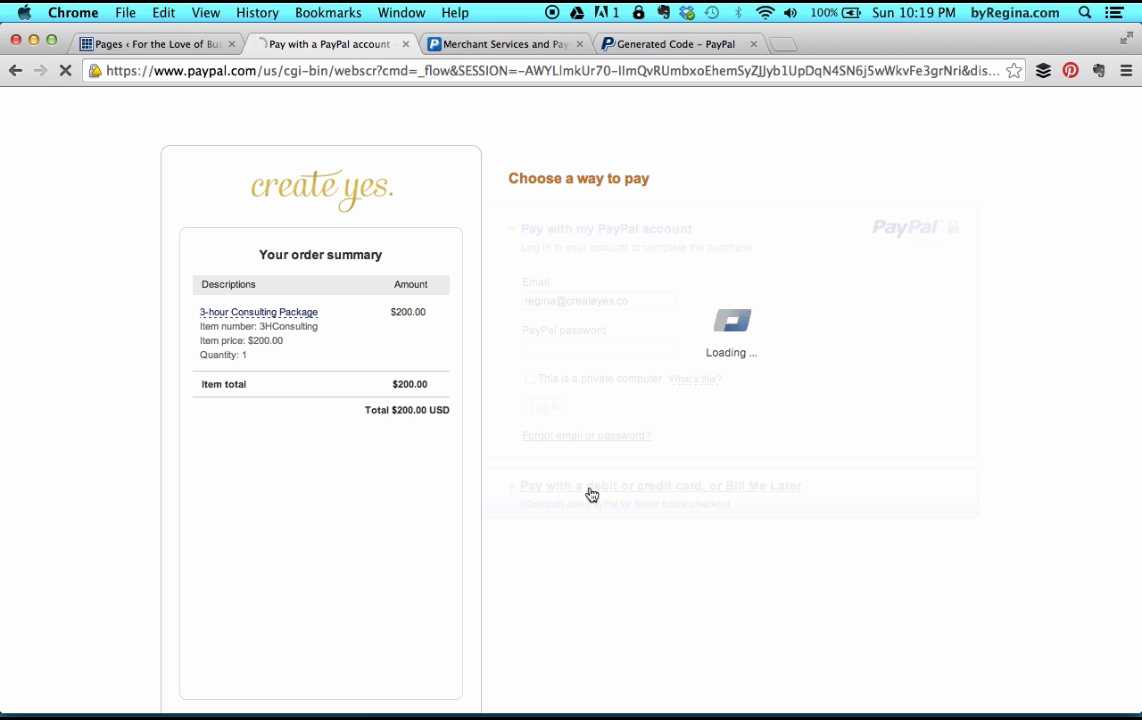
pyautogui.scroll(-7, 851, 549)
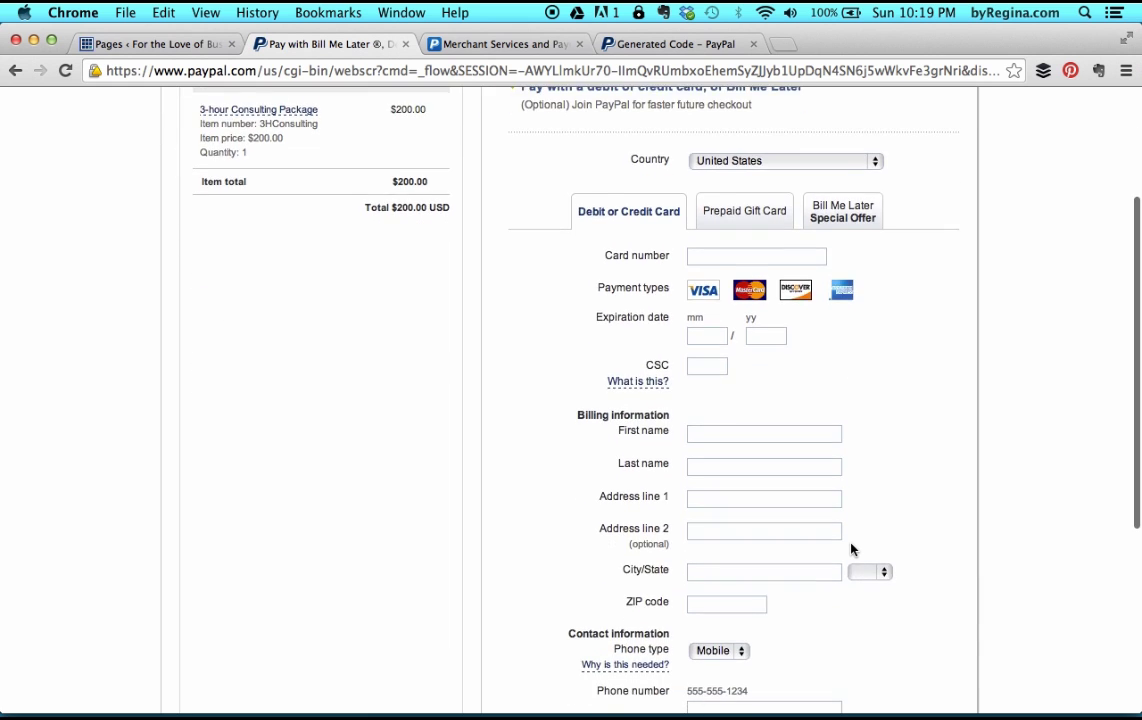
pyautogui.scroll(8, 851, 549)
pyautogui.scroll(-4, 851, 549)
pyautogui.scroll(5, 851, 549)
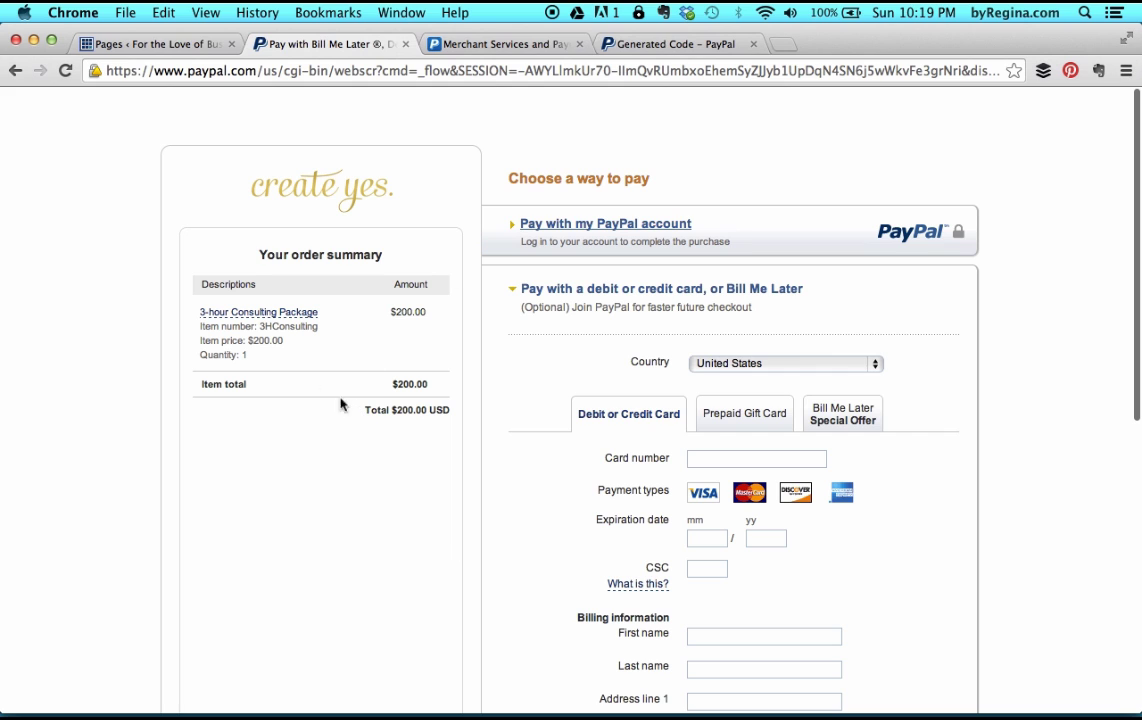
# Return to editing the Shop page and insert an empty line below the package heading.
pyautogui.click(15, 72)
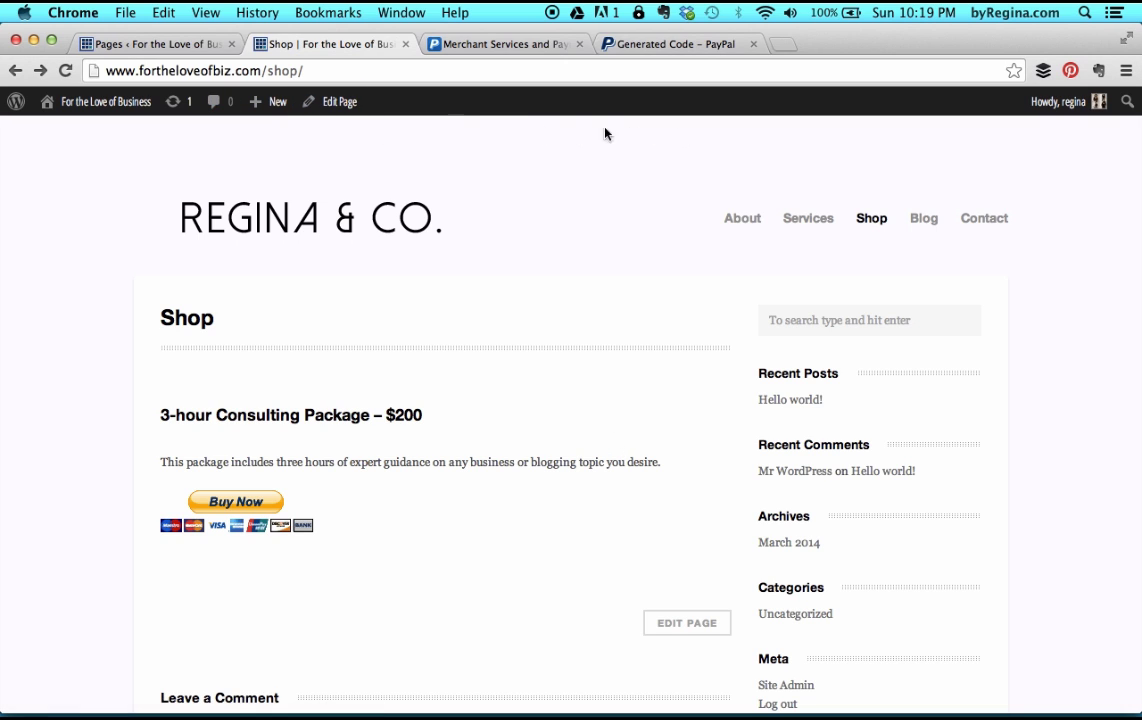
pyautogui.click(345, 108)
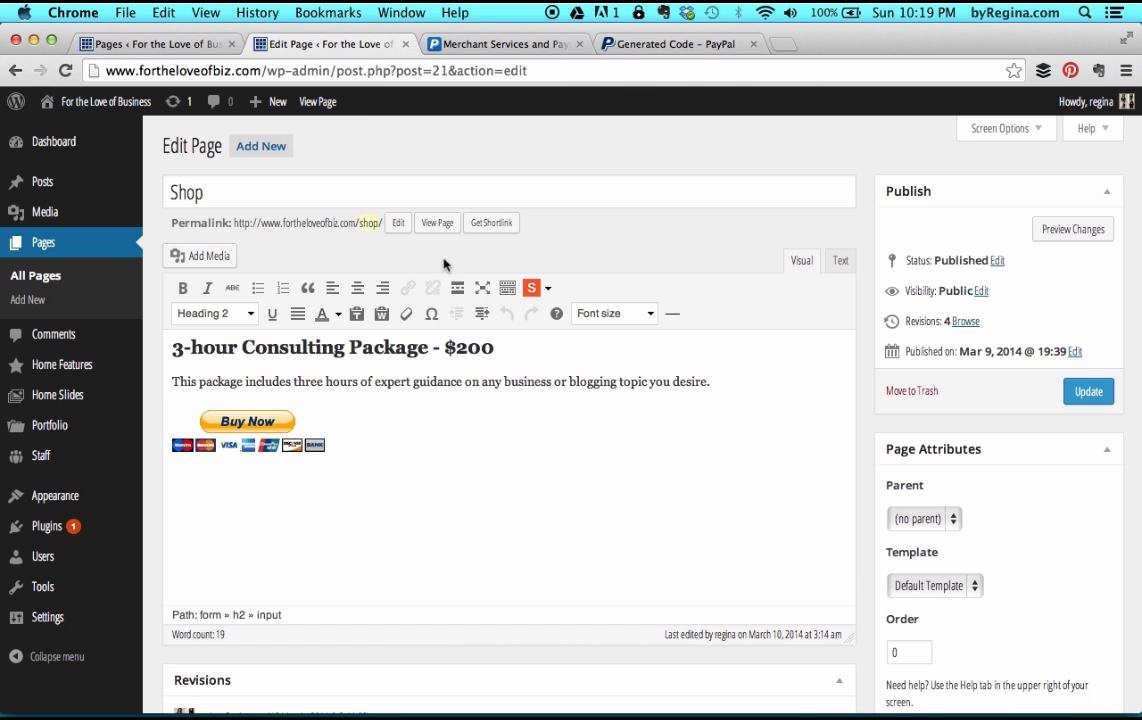
pyautogui.click(522, 345)
pyautogui.press('Return')
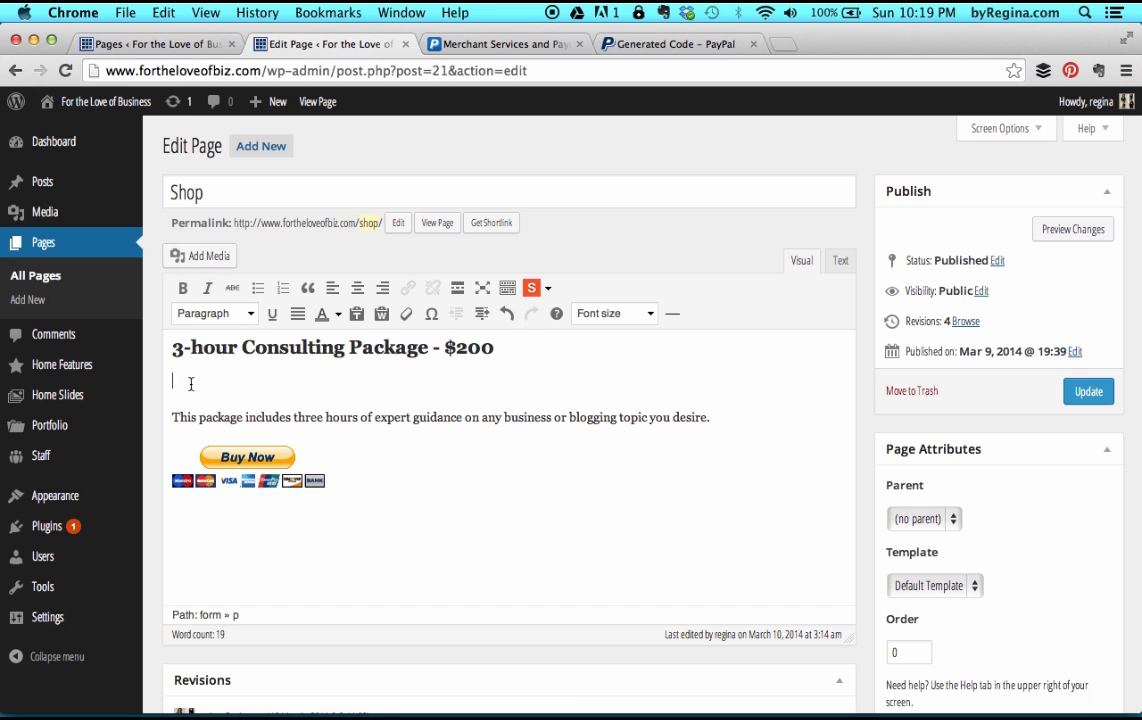
# Upload the image 3-hourConsulting.png from the WP Class Site folder to the media library for insertion into the Shop page.
pyautogui.click(202, 258)
pyautogui.click(248, 181)
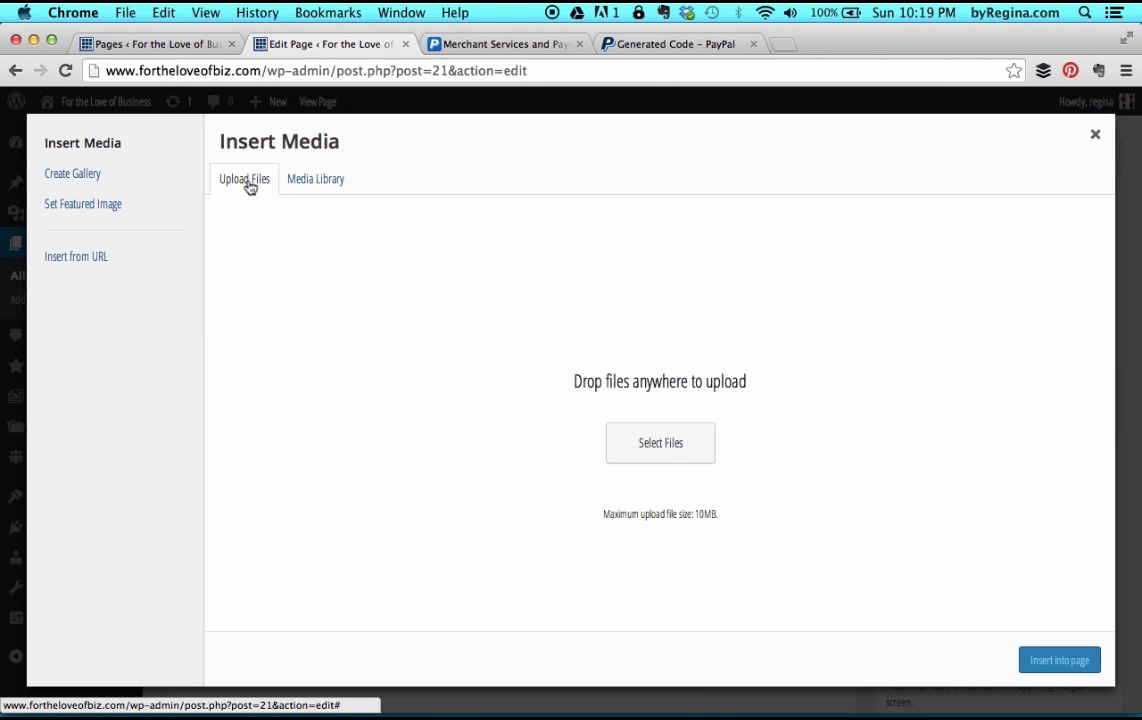
pyautogui.click(329, 186)
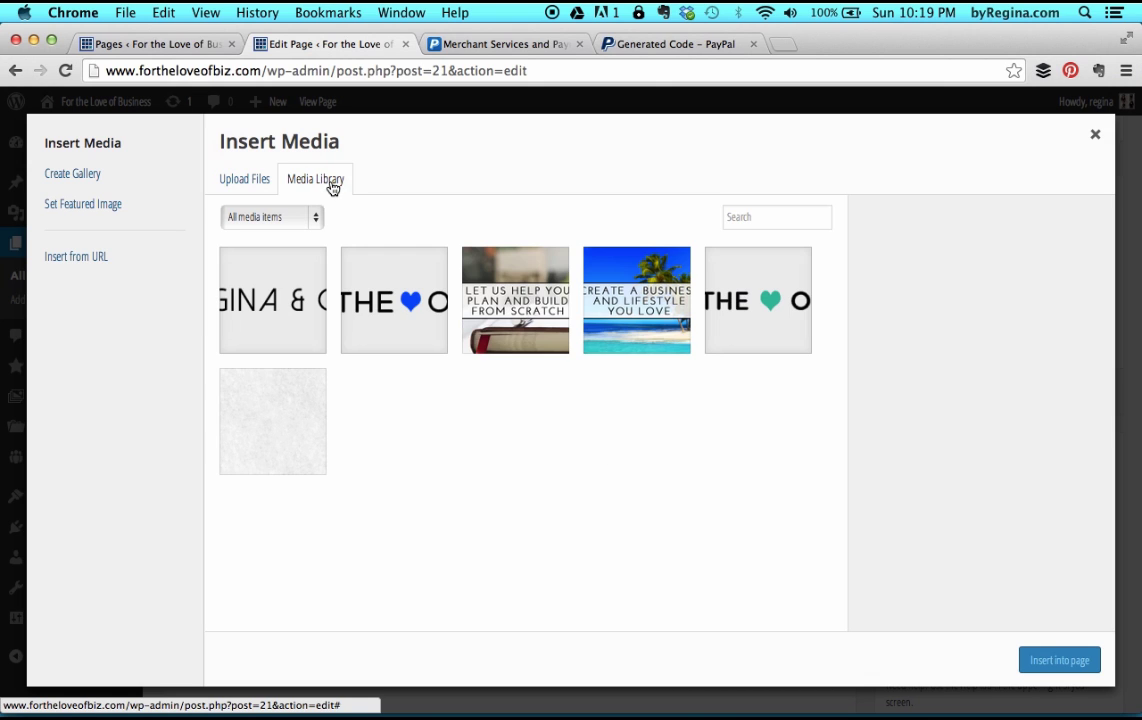
pyautogui.click(248, 186)
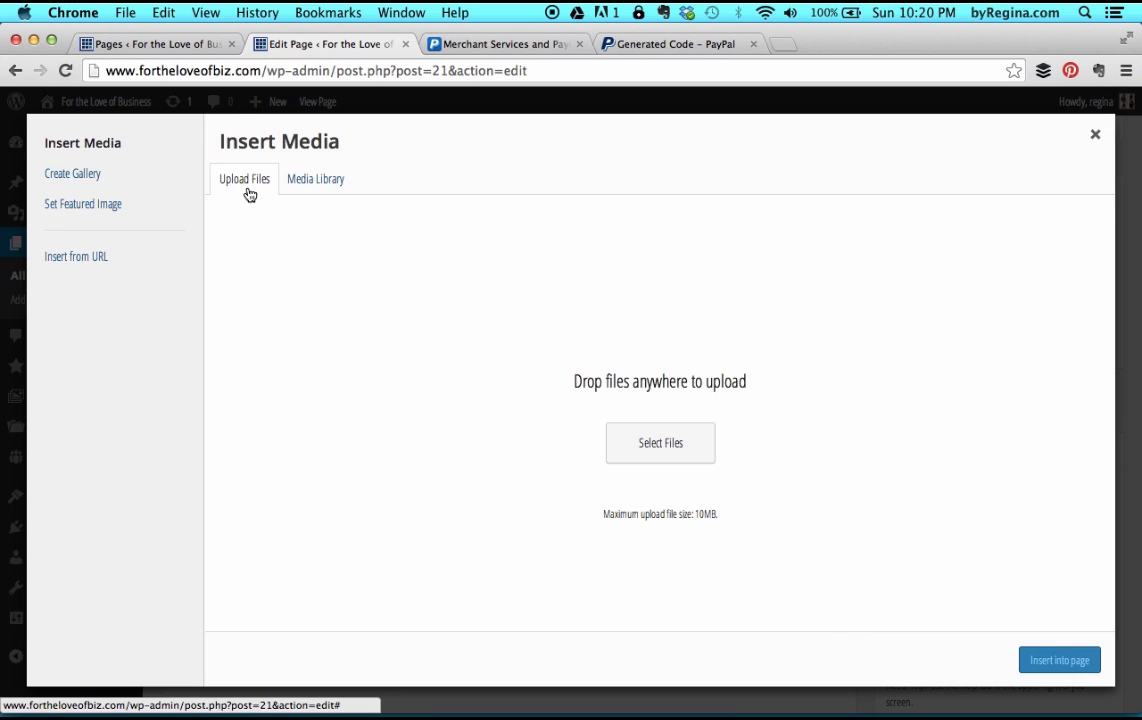
pyautogui.click(668, 445)
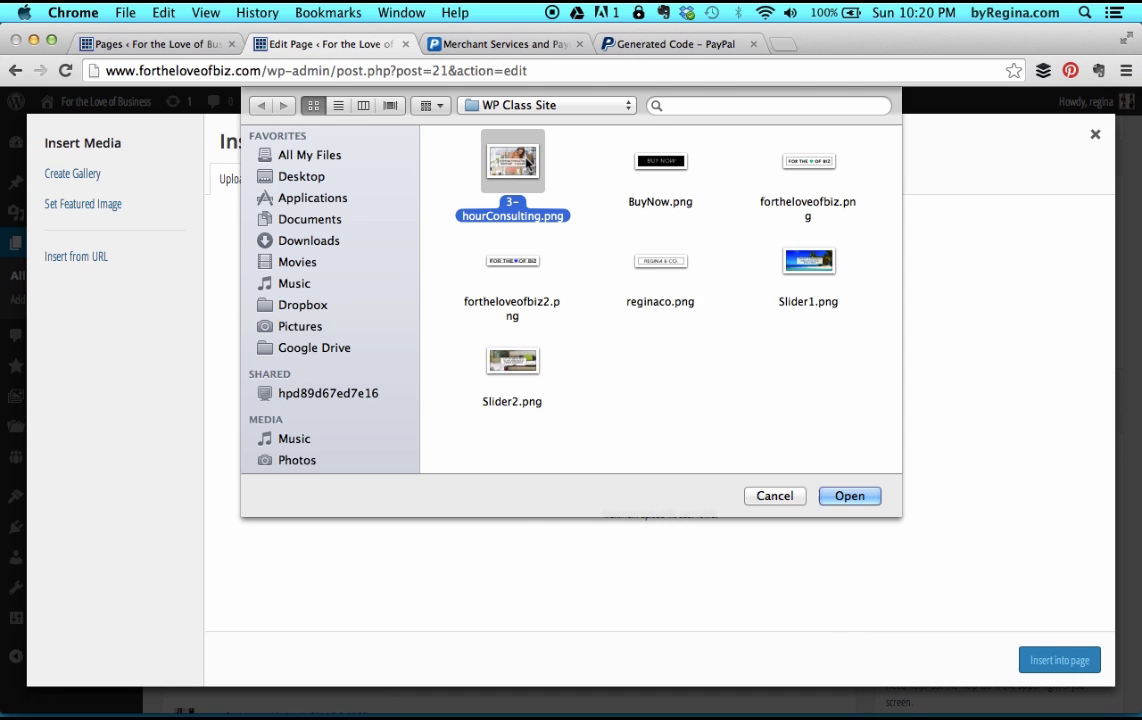
pyautogui.click(840, 495)
pyautogui.scroll(3, 1049, 357)
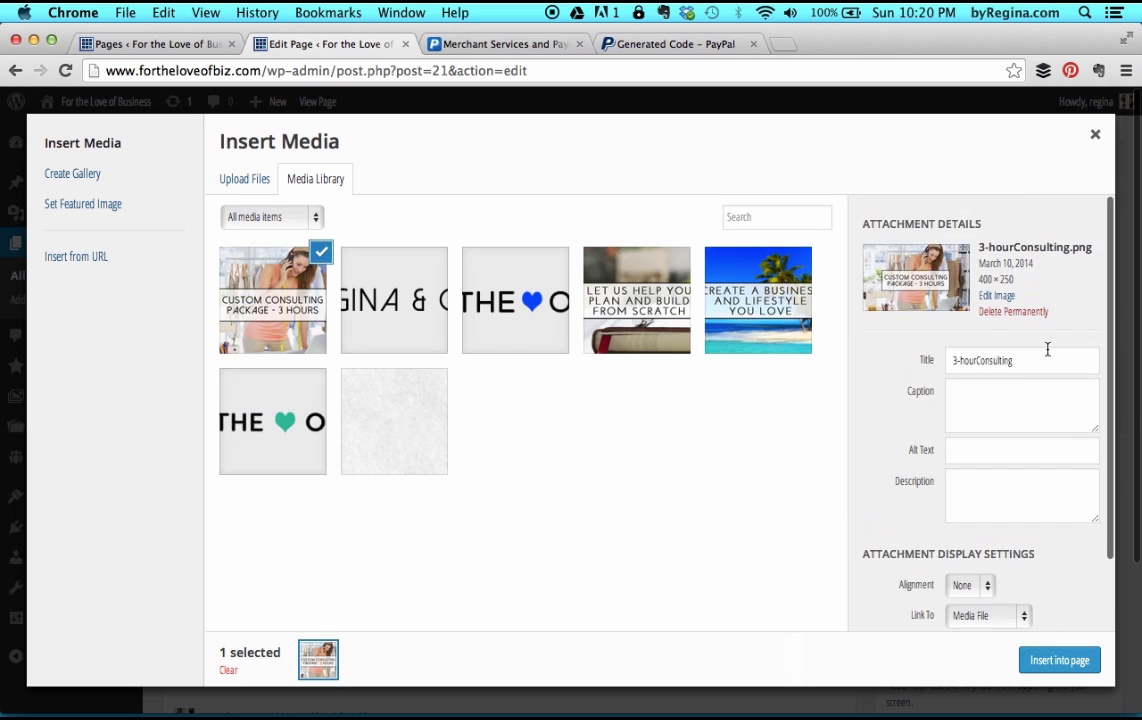
# Set both the title and alt text of the consulting image to "3-hour Consulting Package for Small Businesses and Bloggers".
pyautogui.click(976, 360)
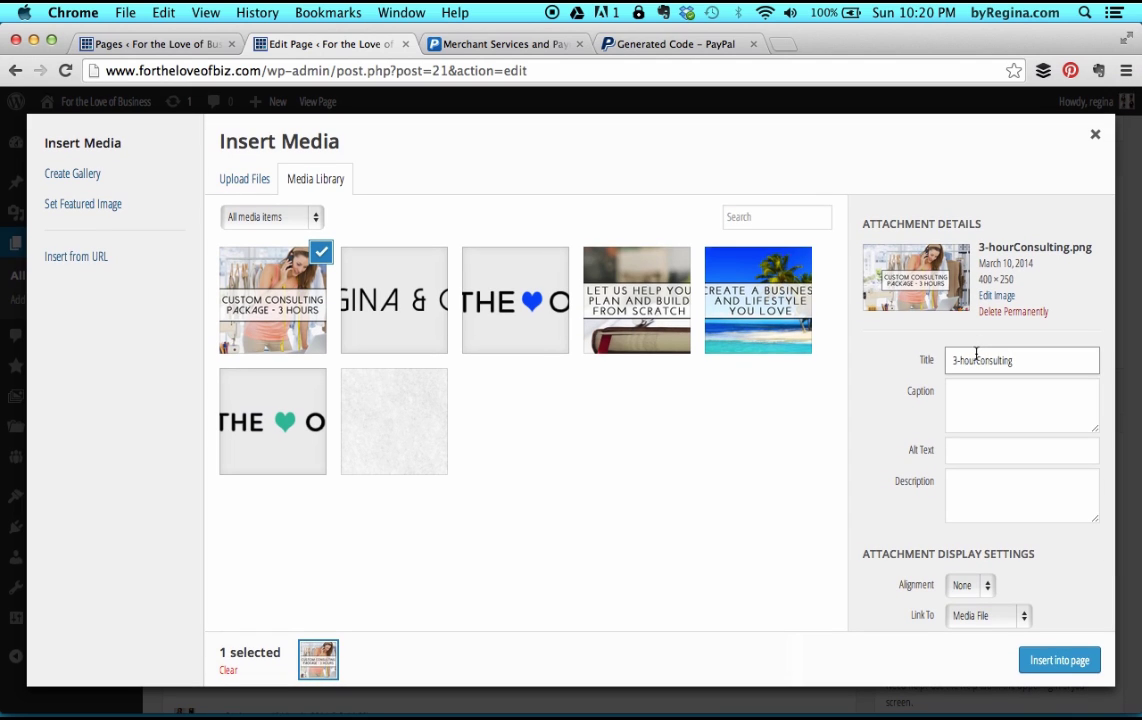
pyautogui.click(1031, 364)
pyautogui.write('Package for Small Businesses and Bloggers')
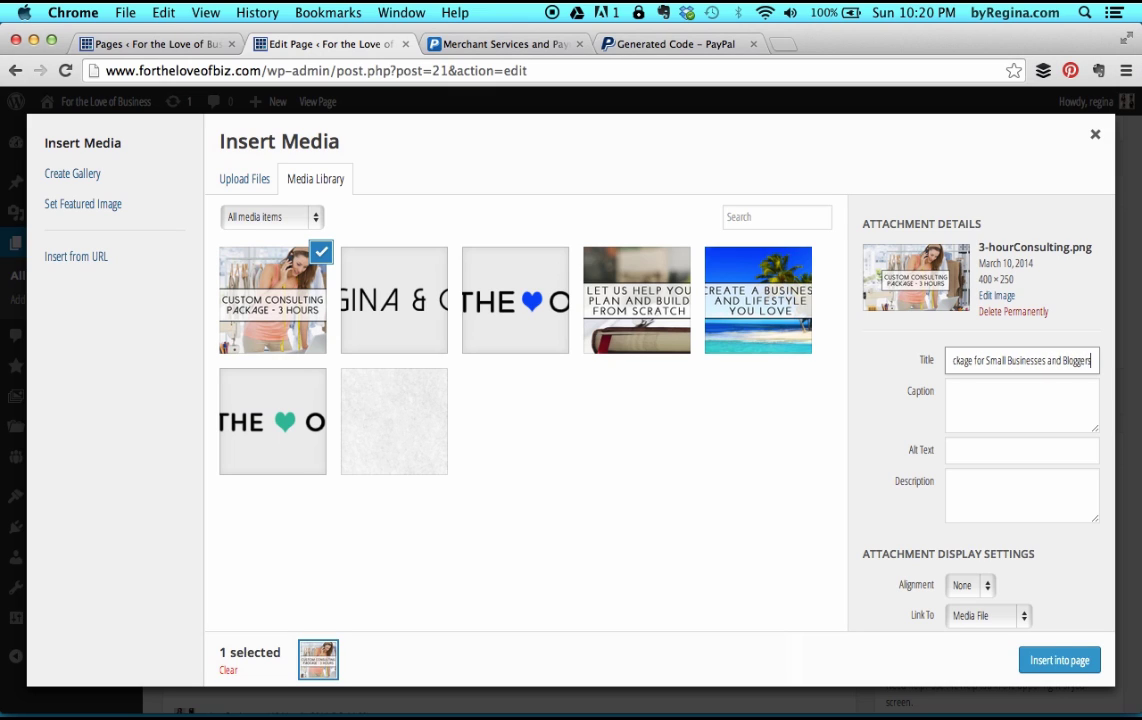
pyautogui.tripleClick(1062, 367)
pyautogui.press('cmd+c')
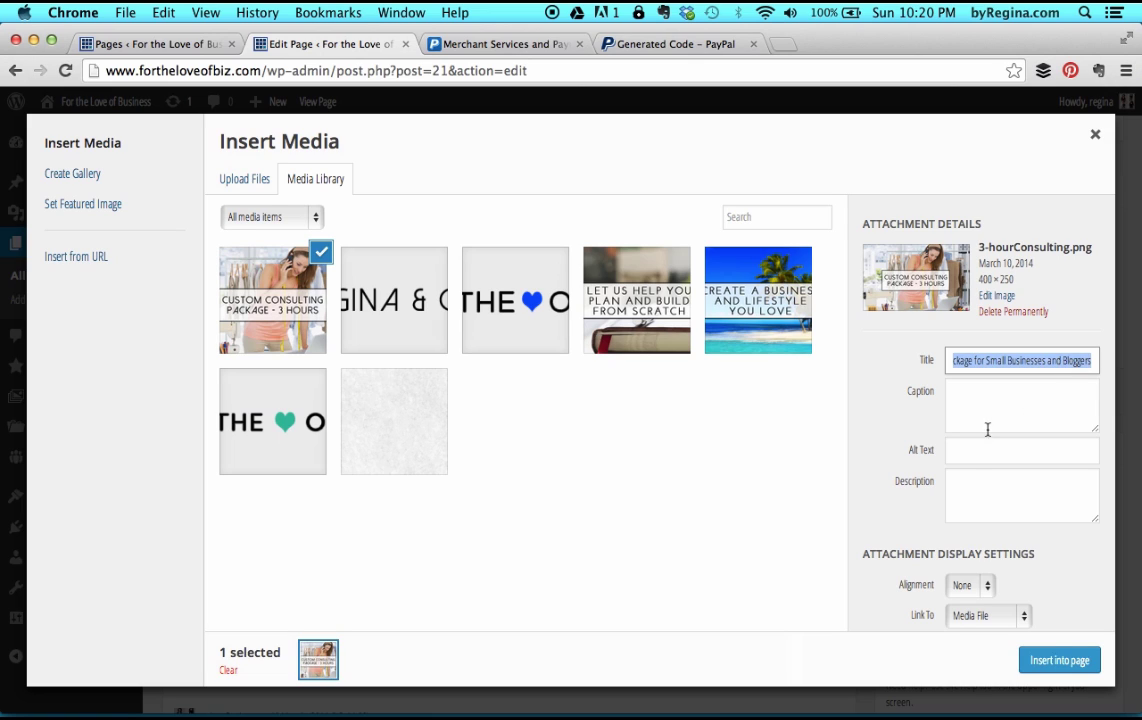
pyautogui.click(967, 458)
pyautogui.press('cmd+v')
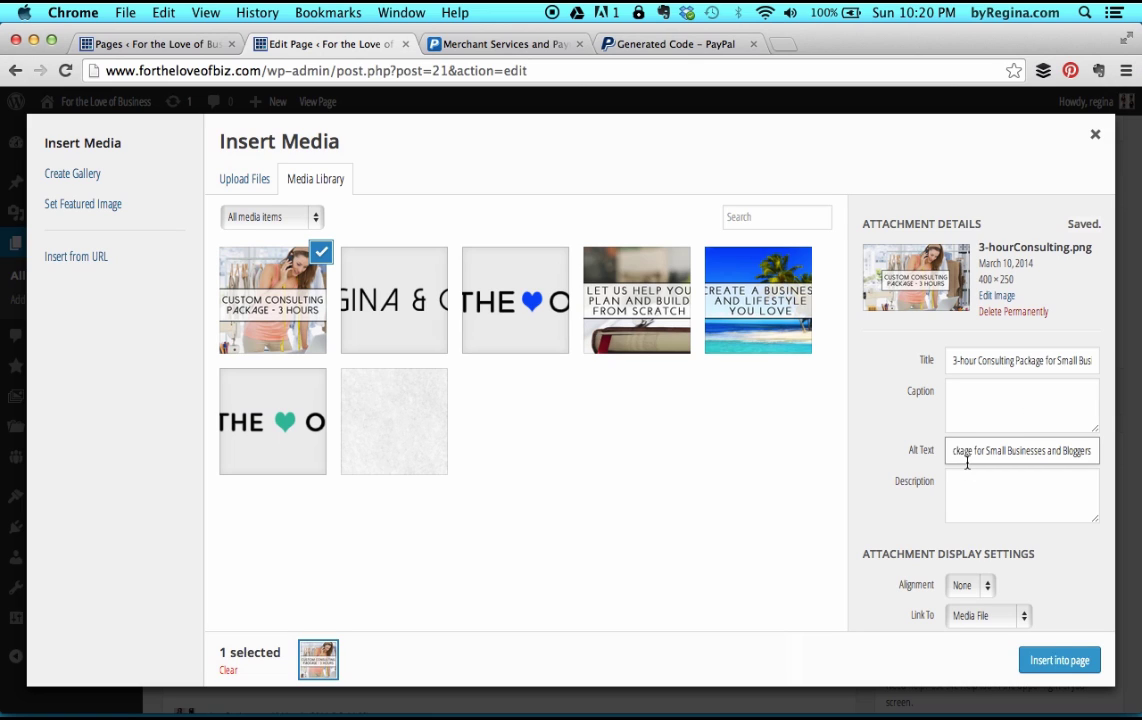
pyautogui.click(983, 412)
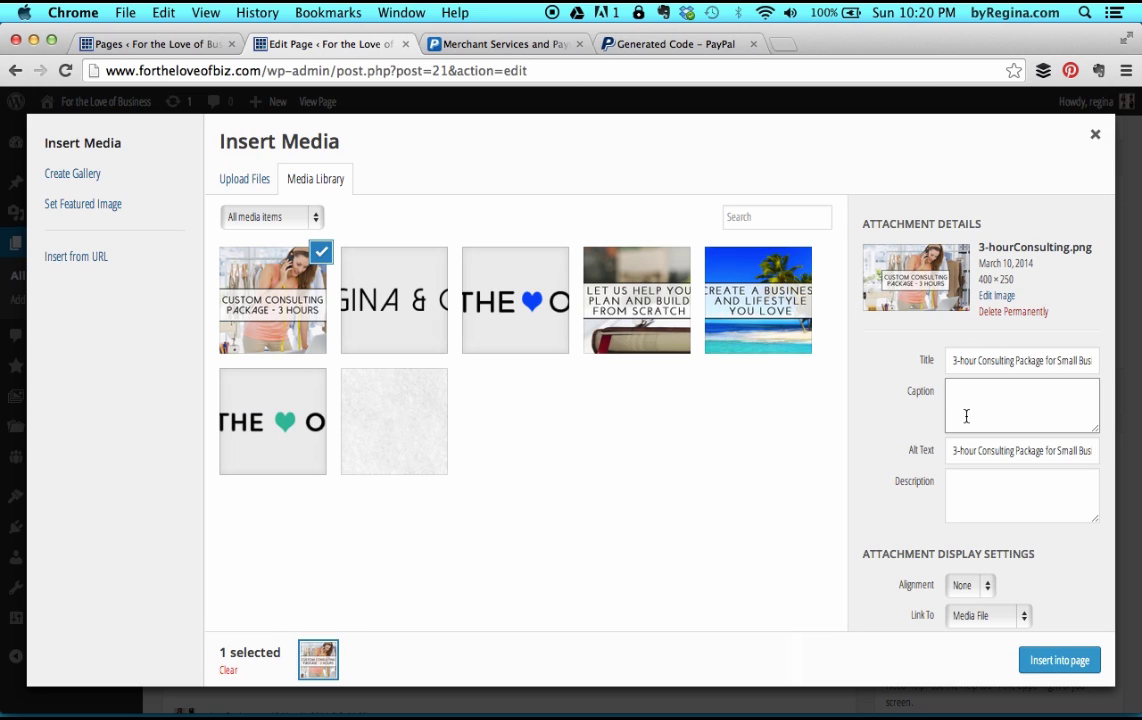
# Insert the consulting image into the page with alignment None, link None and Full Size 400 × 250.
pyautogui.scroll(-3, 1005, 490)
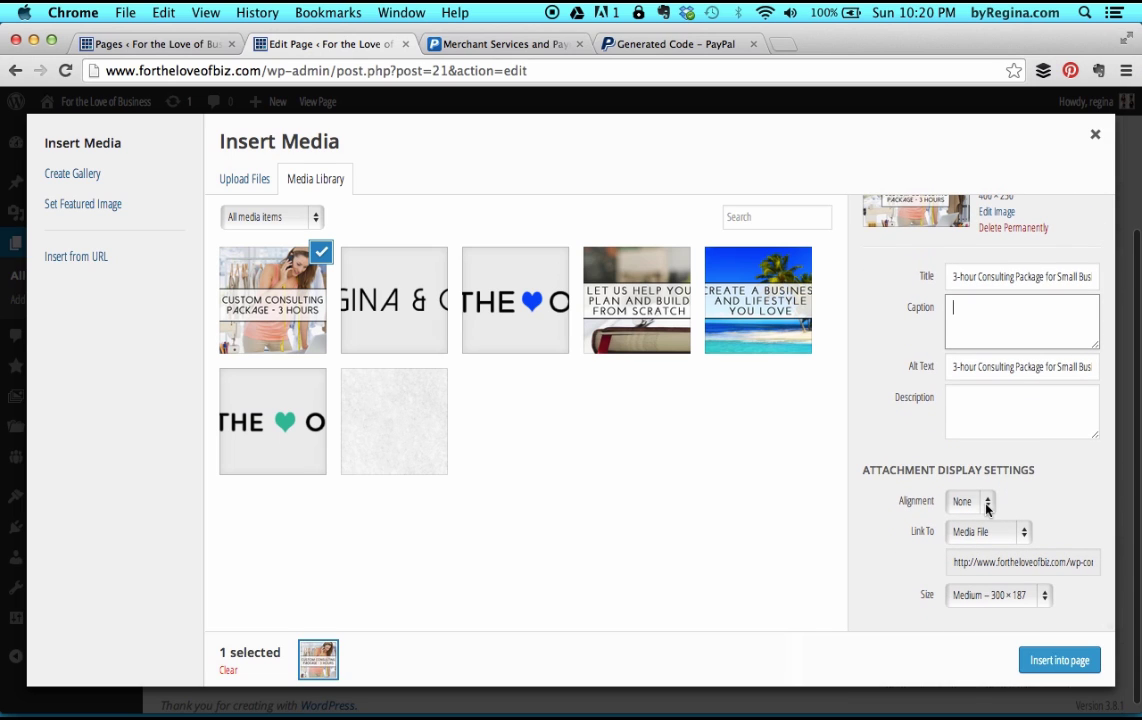
pyautogui.click(987, 509)
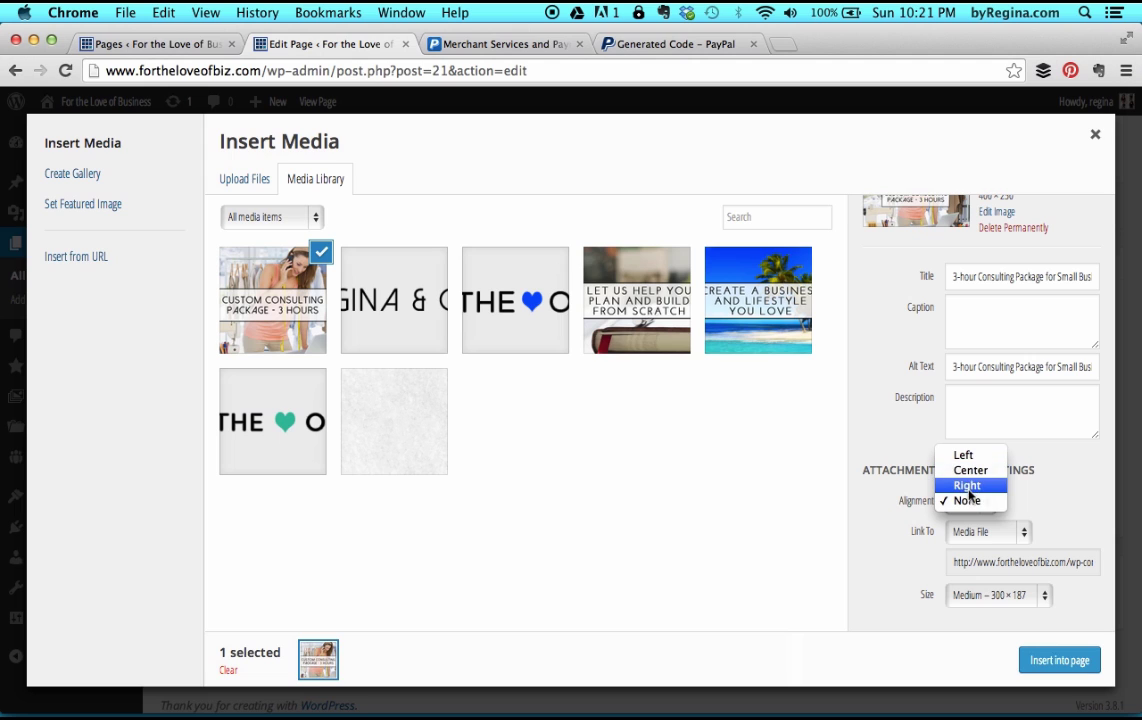
pyautogui.click(1045, 507)
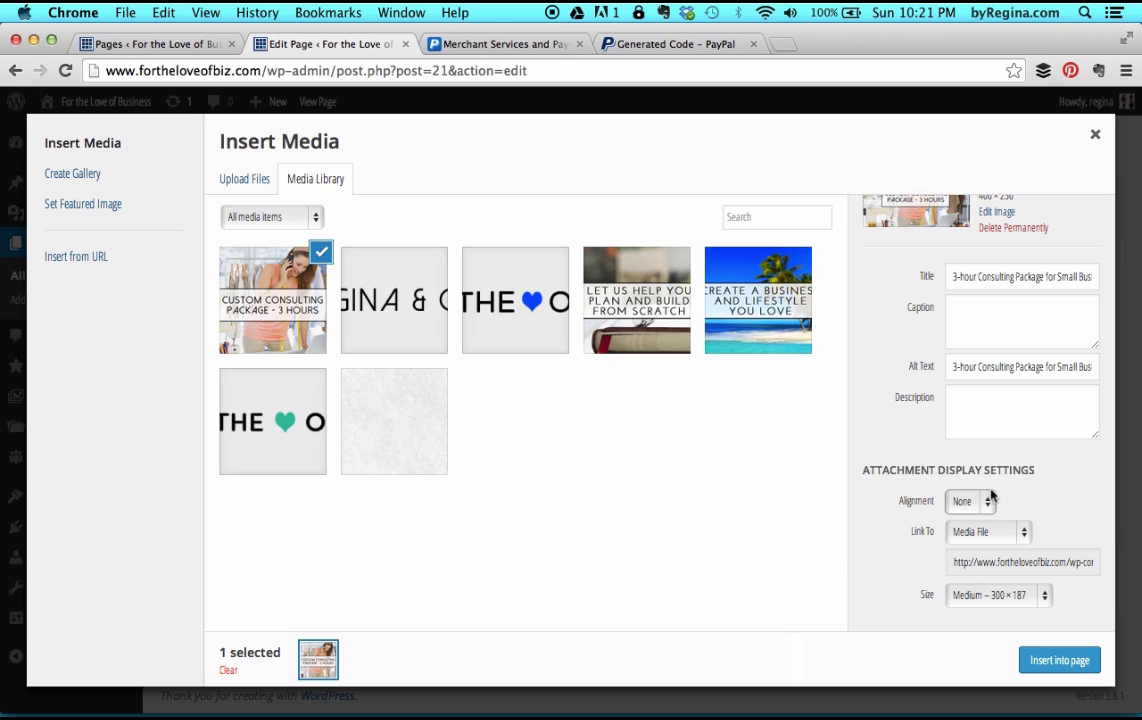
pyautogui.rightClick(990, 505)
pyautogui.click(1053, 500)
pyautogui.click(1029, 536)
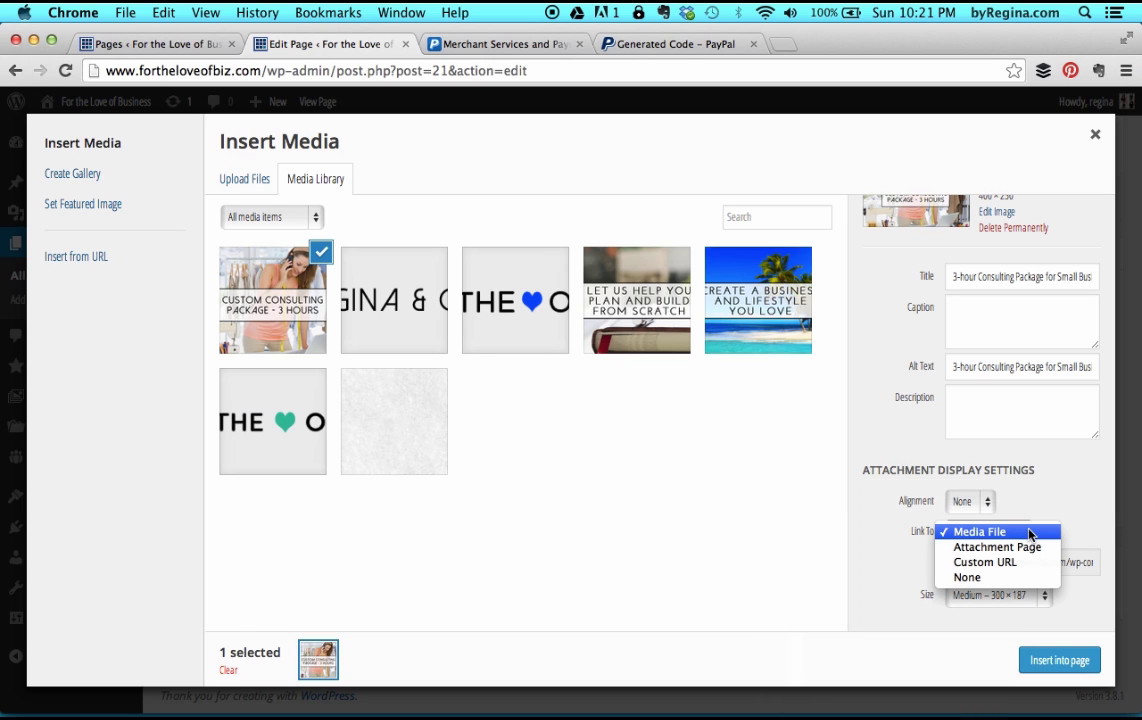
pyautogui.click(1005, 578)
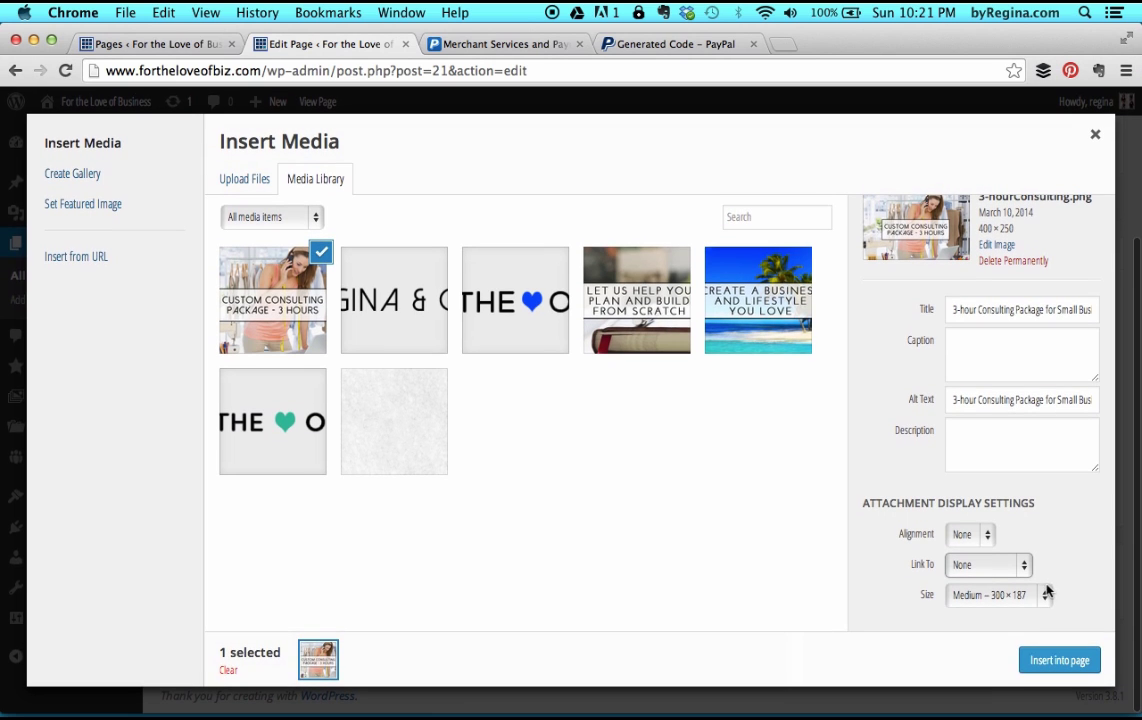
pyautogui.click(1046, 596)
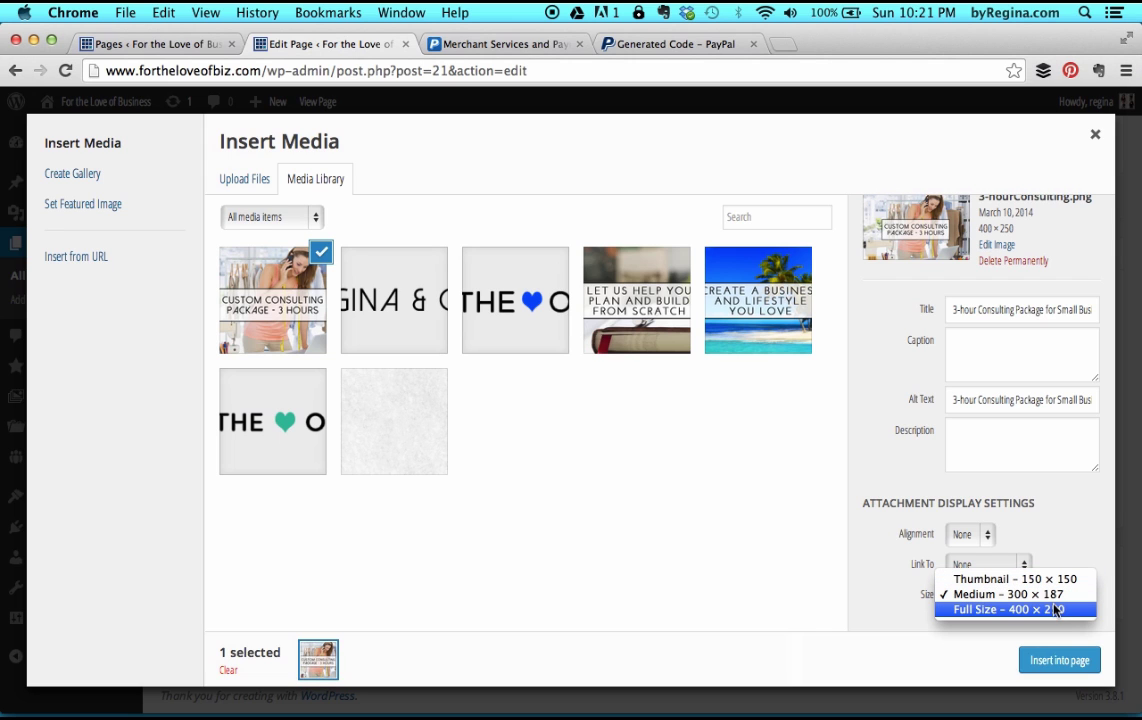
pyautogui.click(1053, 610)
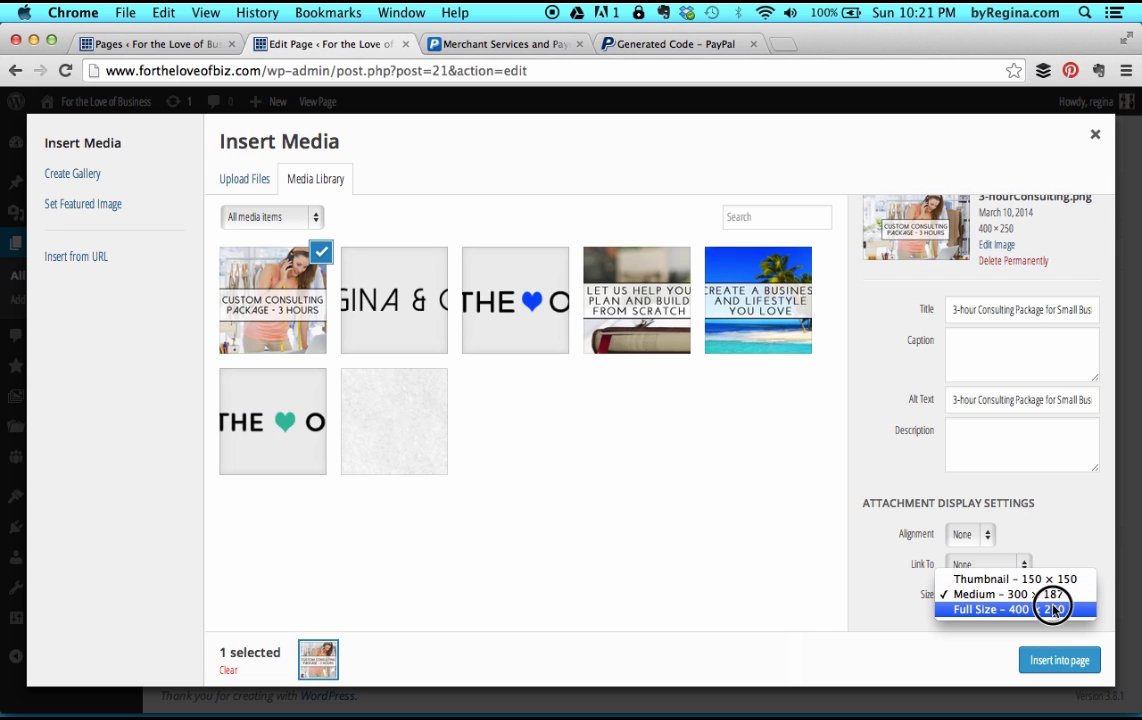
pyautogui.click(1057, 660)
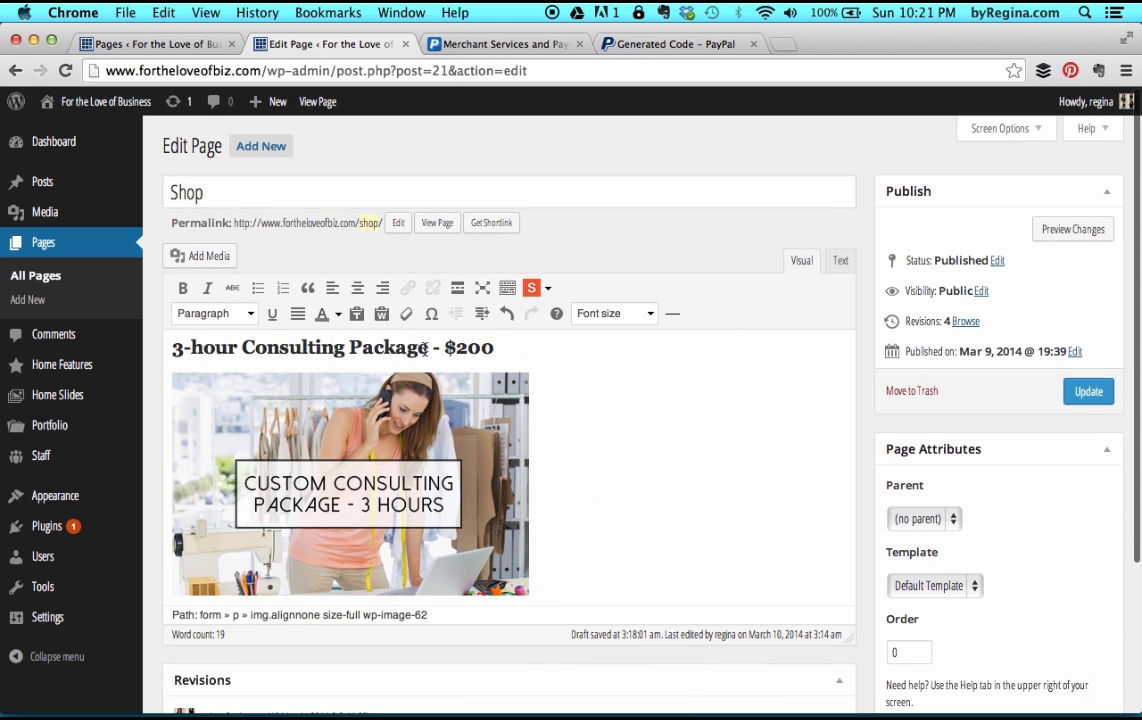
# In the page's HTML text view, delete the PayPal button code below the package description, through the closing form tag.
pyautogui.scroll(-5, 437, 482)
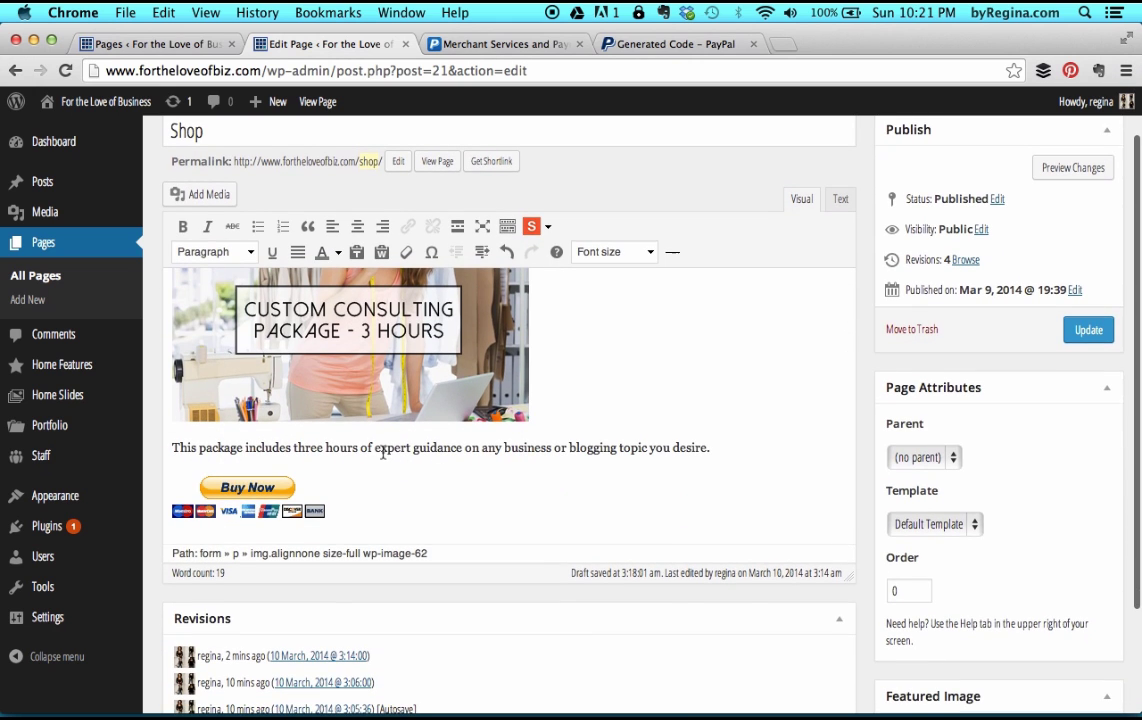
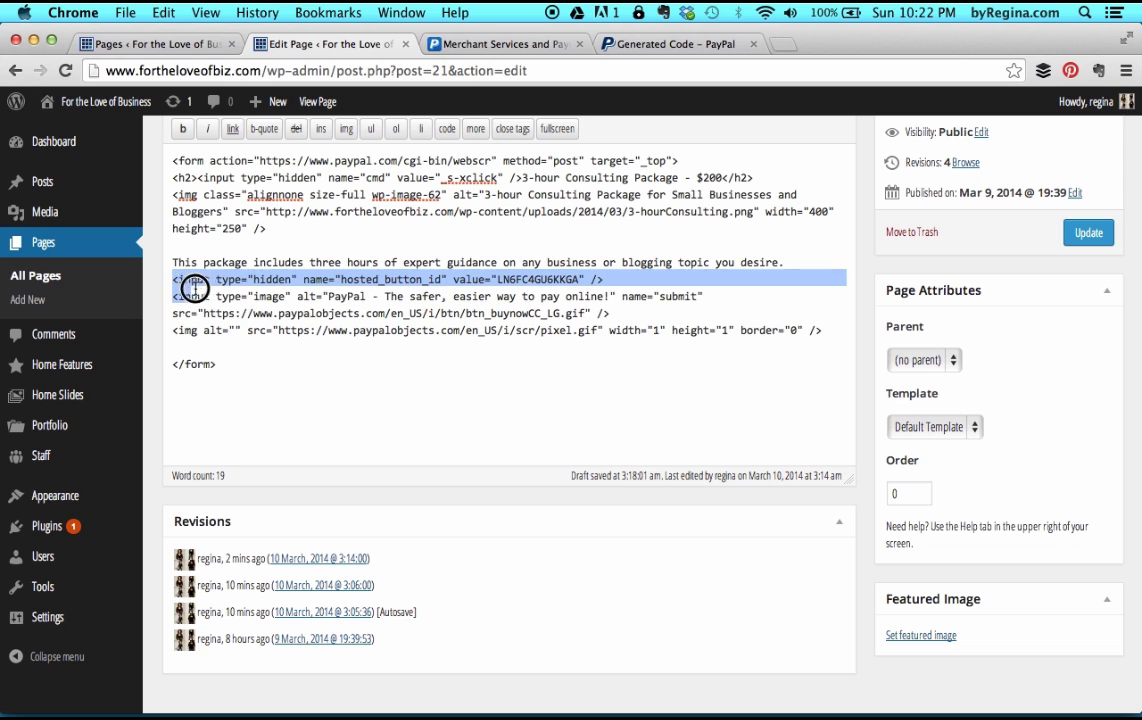
pyautogui.click(220, 360)
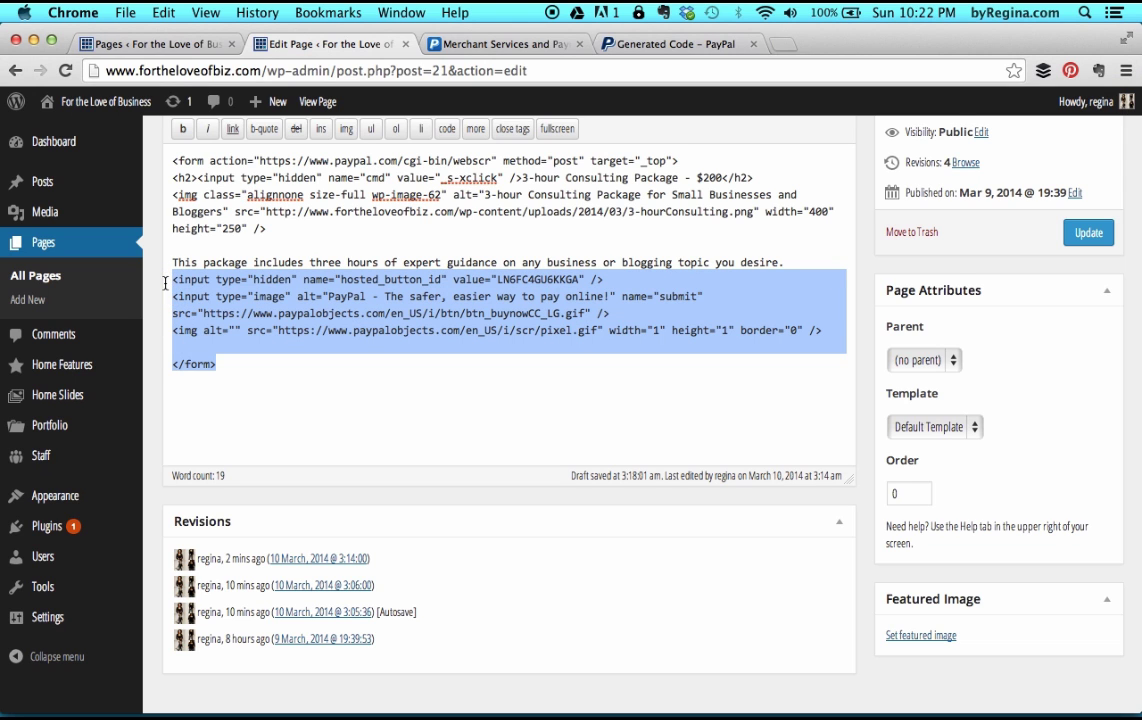
pyautogui.press('BackSpace')
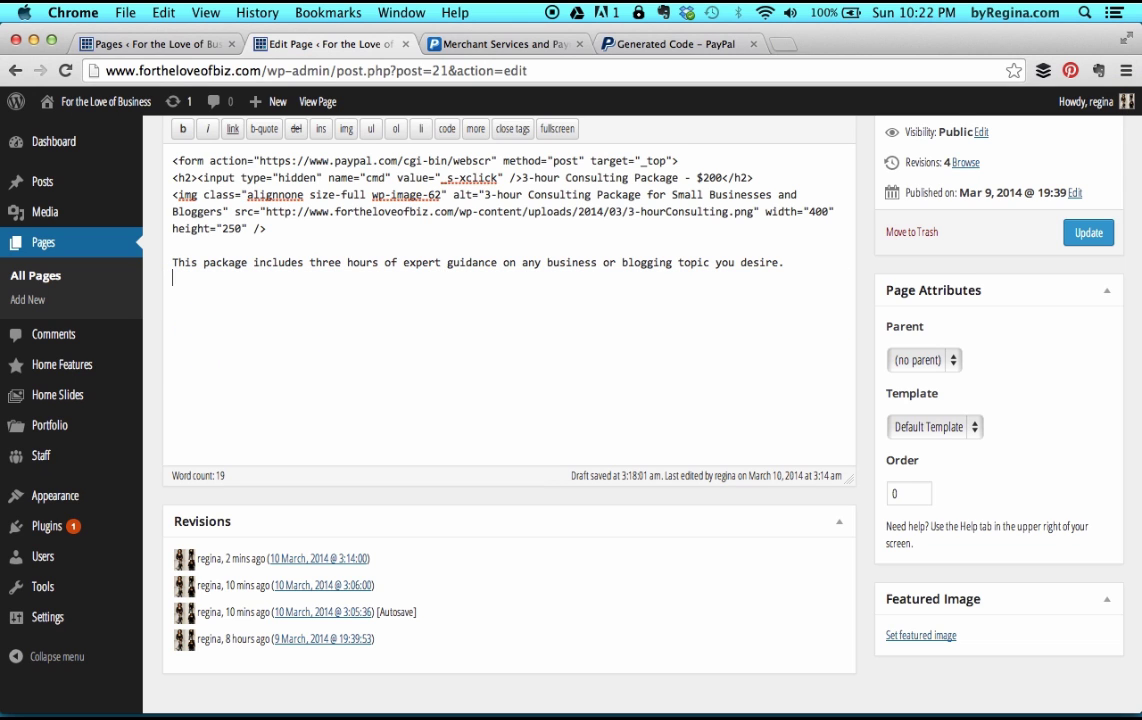
# On PayPal's generated code page, show the email version of the button code and copy the payment link.
pyautogui.click(655, 48)
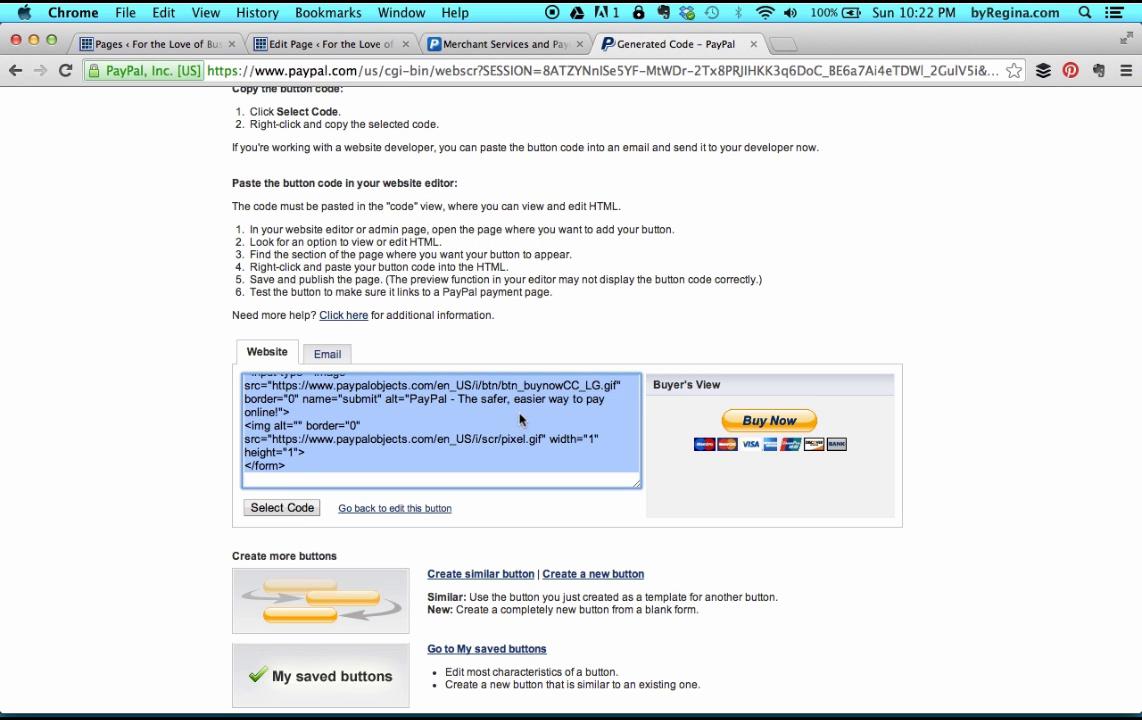
pyautogui.scroll(-2, 519, 420)
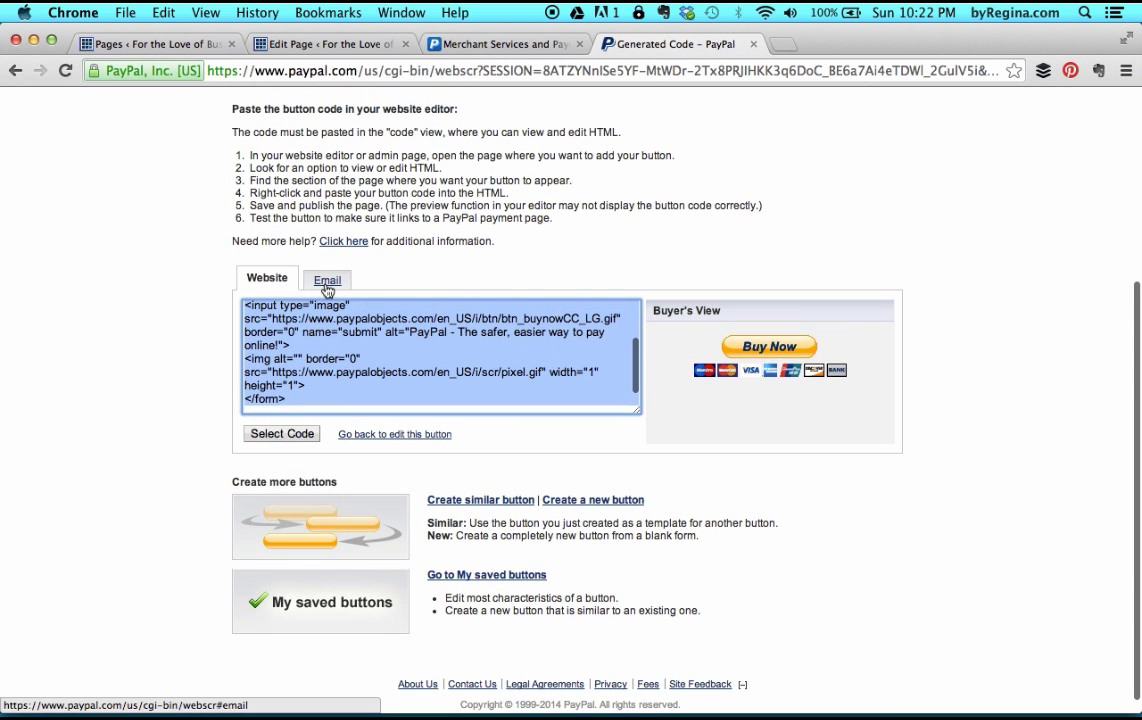
pyautogui.click(327, 283)
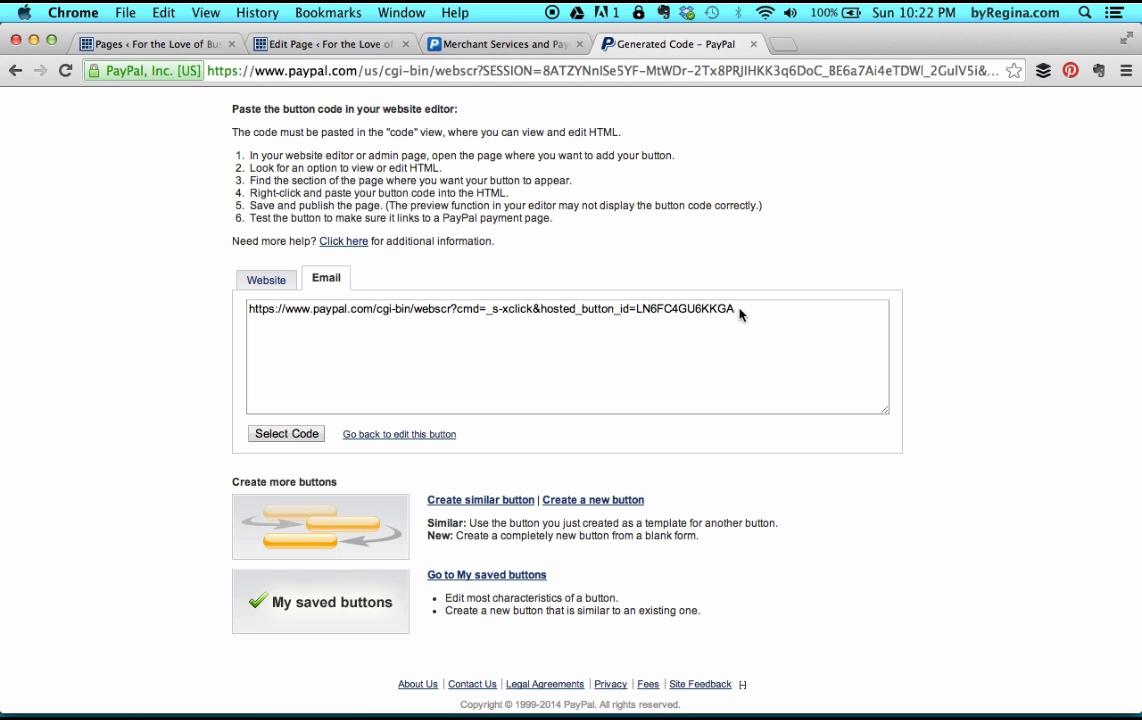
pyautogui.moveTo(740, 314); pyautogui.dragTo(215, 307)
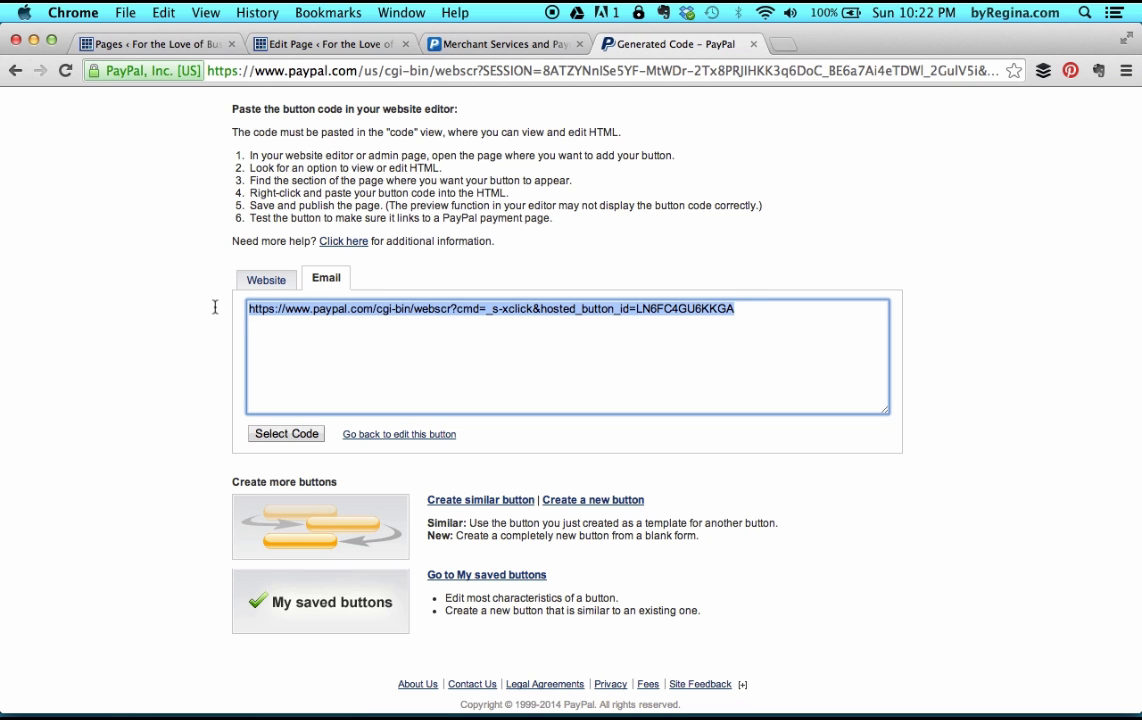
# Return to editing the Shop page and upload BuyNow.png from the WP Class Site folder to the media library.
pyautogui.click(263, 44)
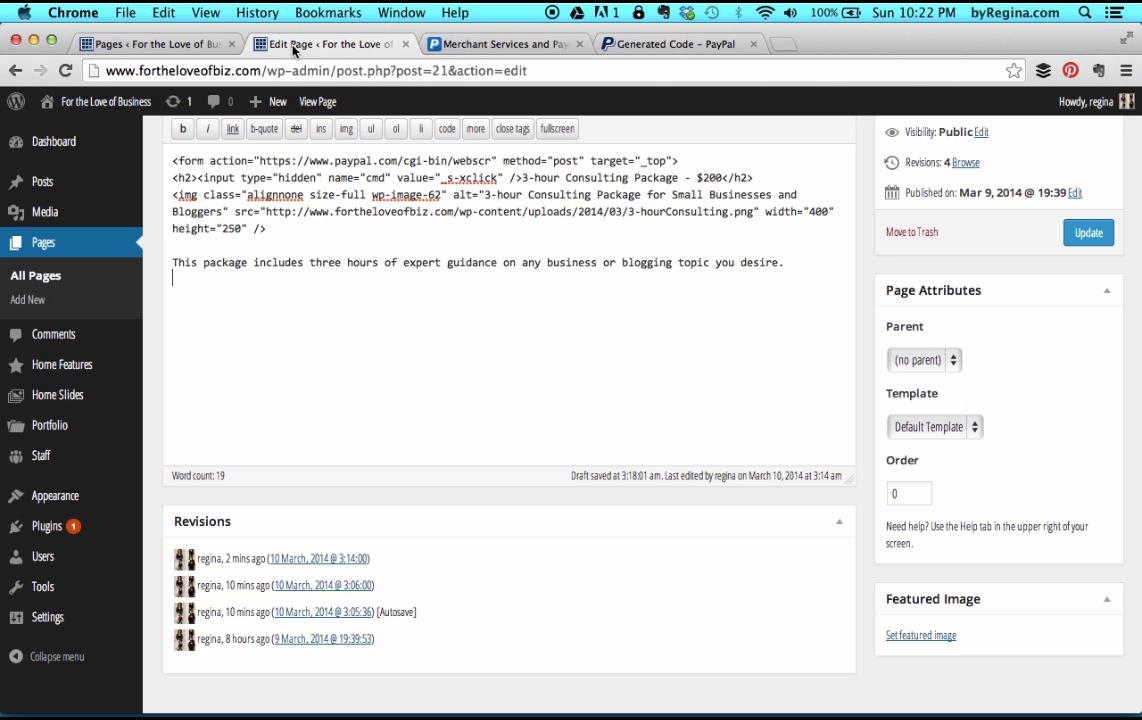
pyautogui.scroll(4, 324, 450)
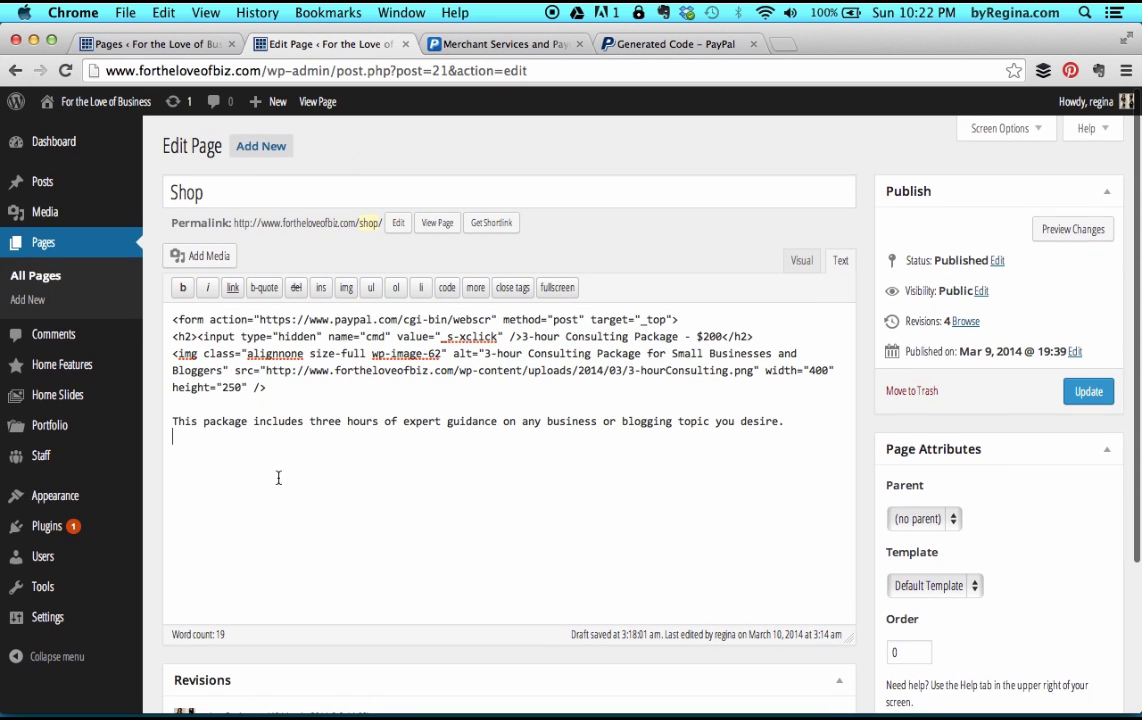
pyautogui.click(216, 264)
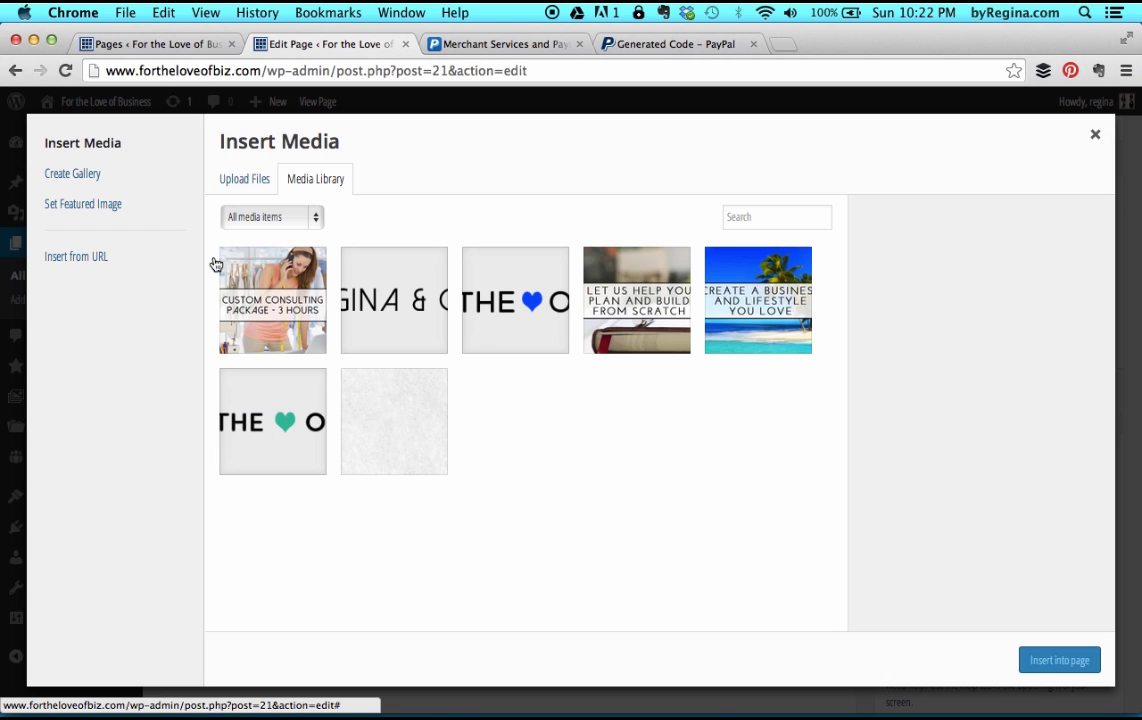
pyautogui.click(263, 182)
pyautogui.click(660, 442)
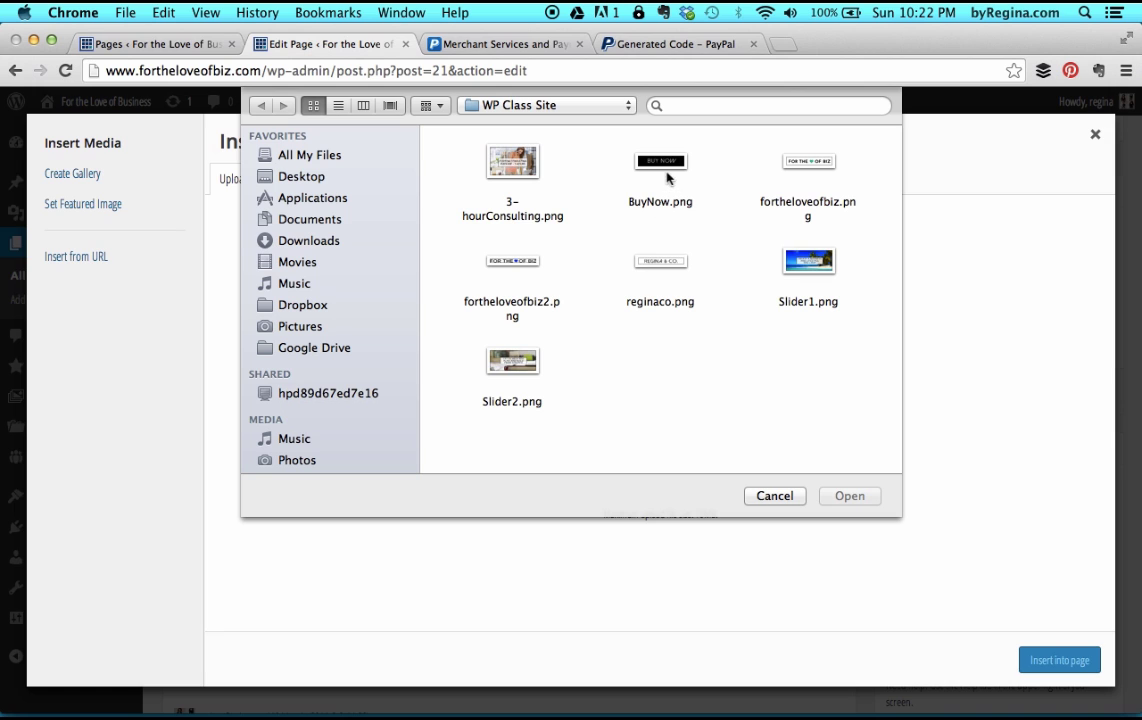
pyautogui.click(661, 165)
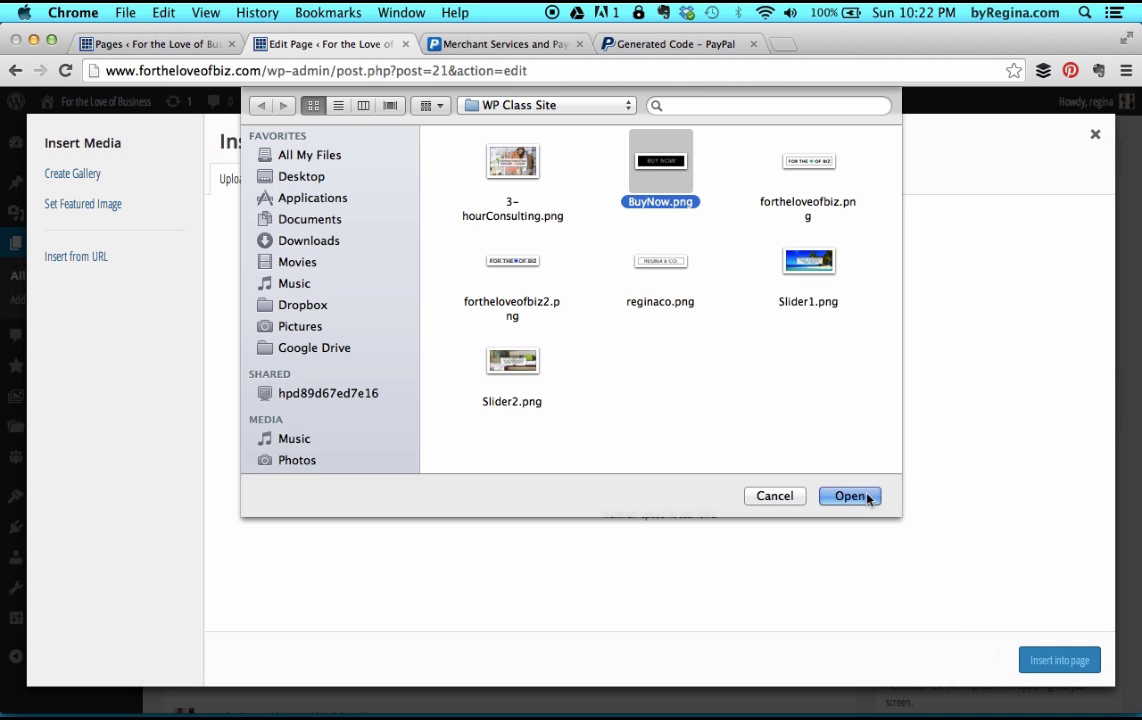
pyautogui.click(855, 496)
pyautogui.scroll(-3, 866, 500)
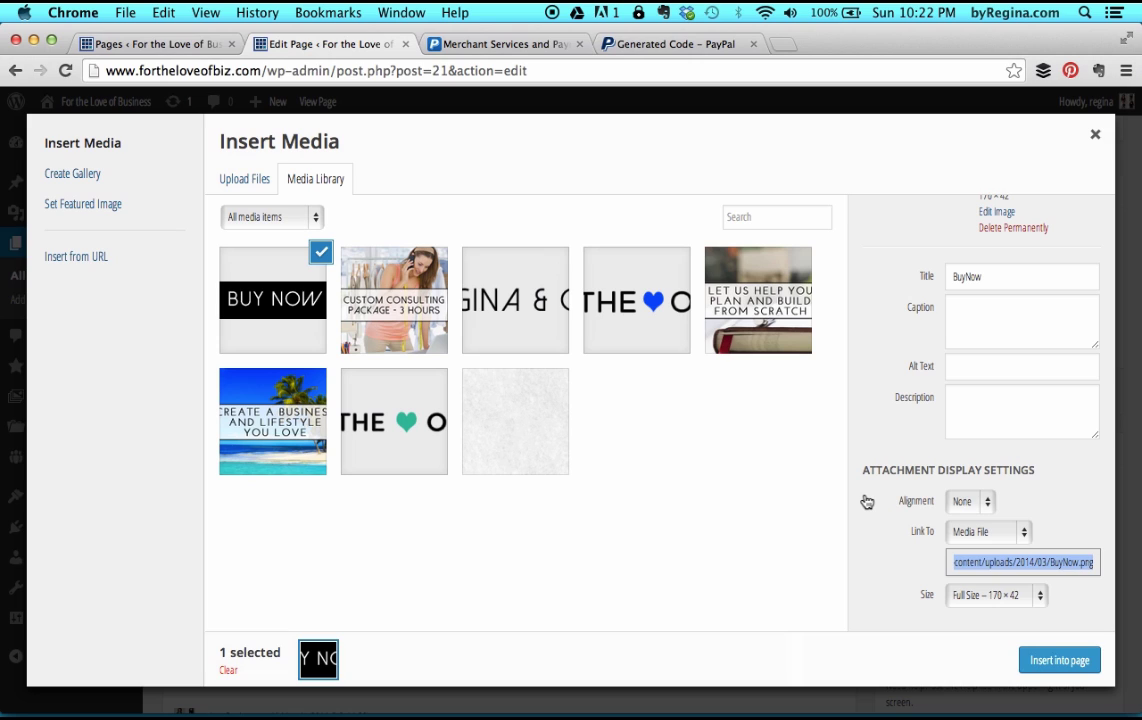
# Set the title and alt text of the Buy Now image to "Buy Now" and keep its alignment at None.
pyautogui.scroll(3, 1035, 303)
pyautogui.click(966, 324)
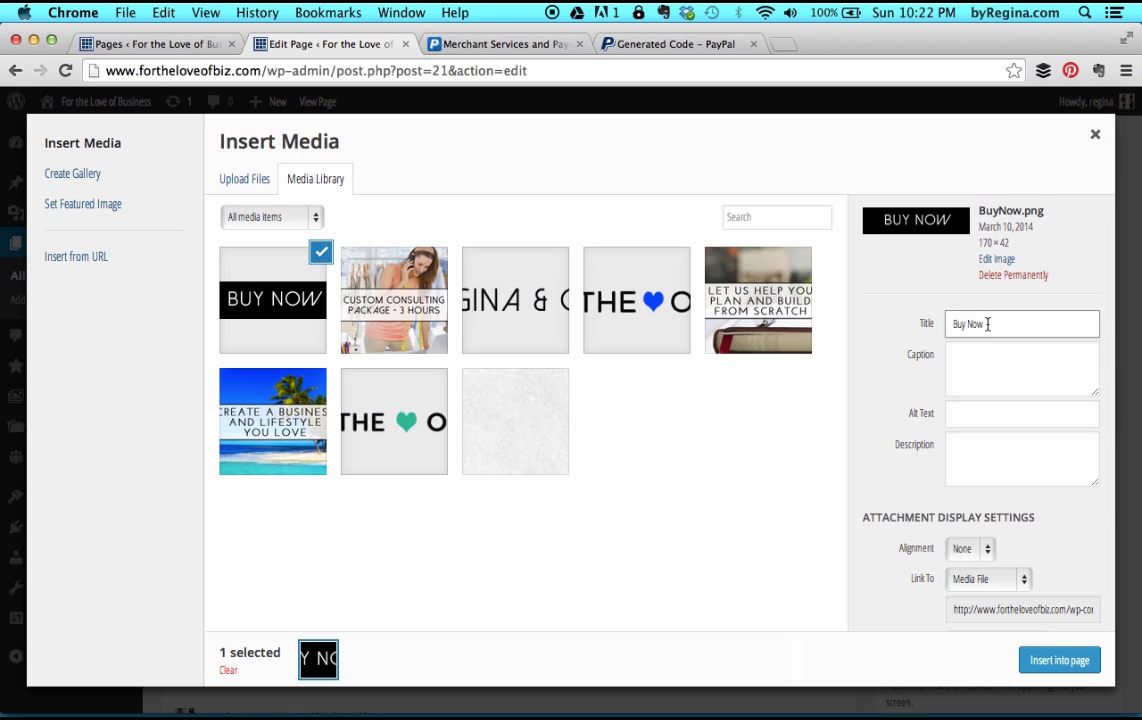
pyautogui.click(998, 421)
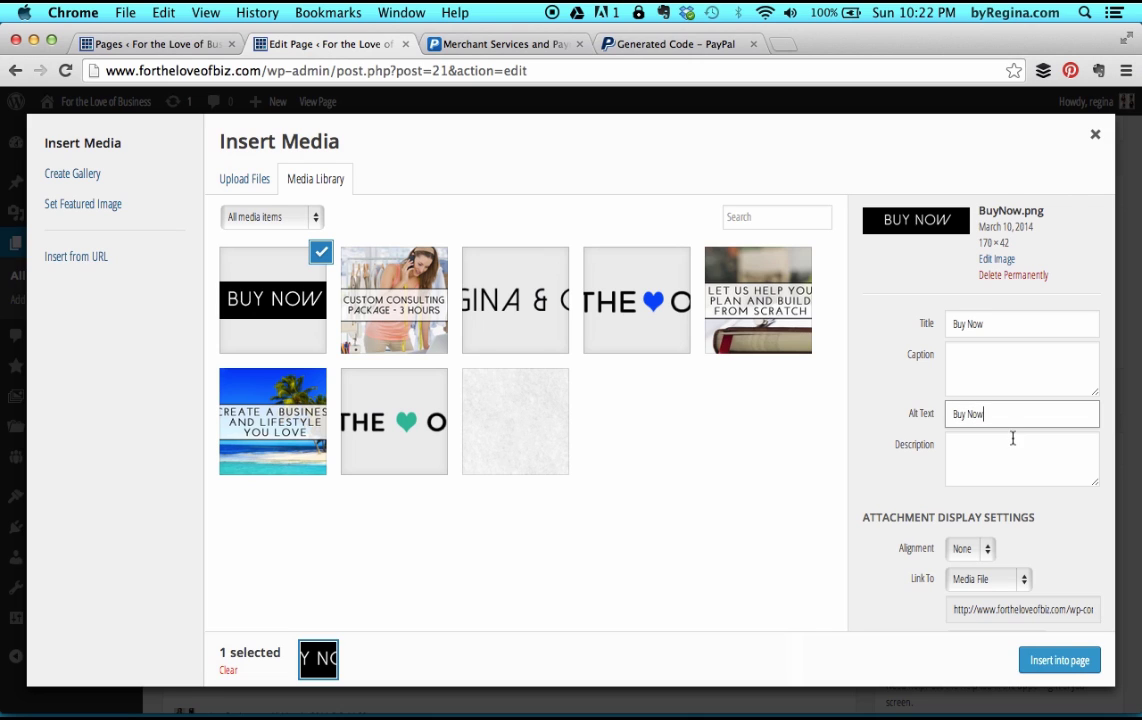
pyautogui.write('Buy Now')
pyautogui.scroll(-2, 1000, 470)
pyautogui.click(987, 502)
pyautogui.click(1033, 515)
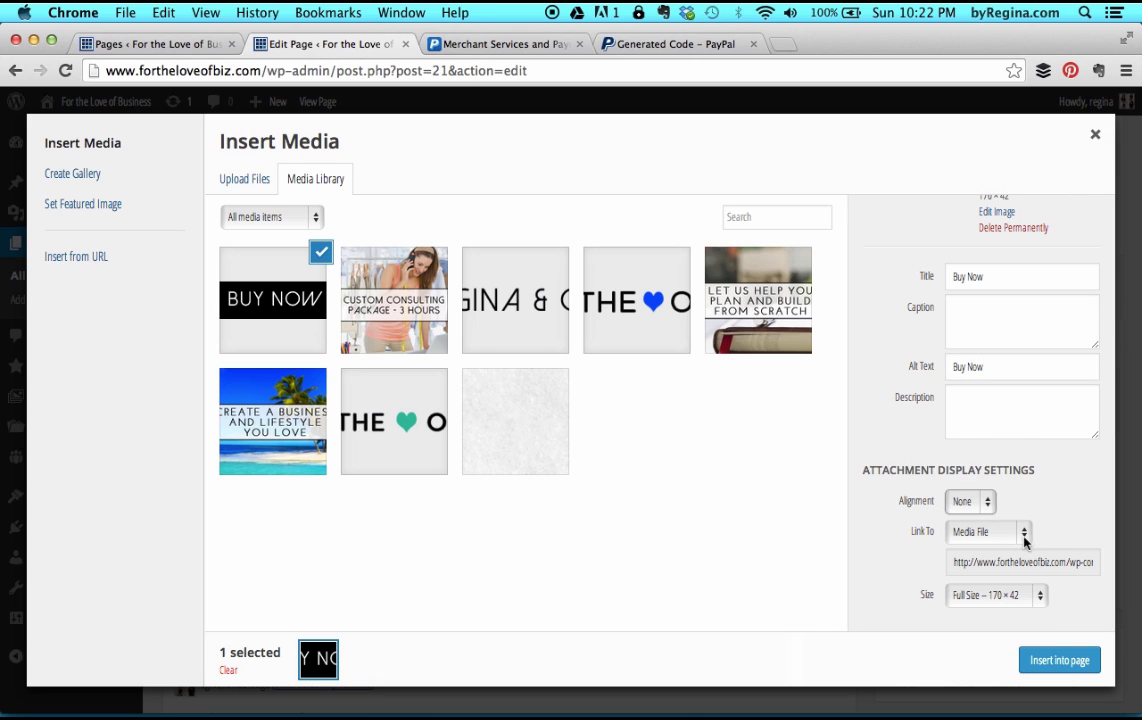
# Link the Buy Now image to the copied PayPal payment link as a custom URL and insert it into the page at Full Size – 170 × 42.
pyautogui.click(1024, 540)
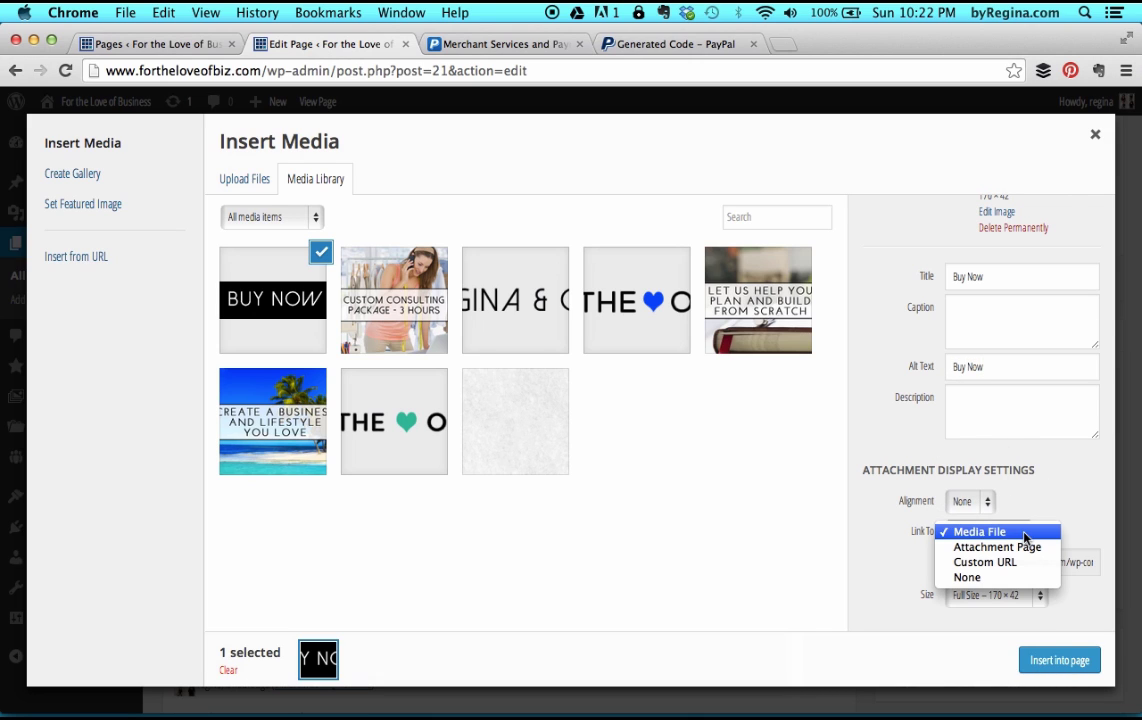
pyautogui.click(979, 563)
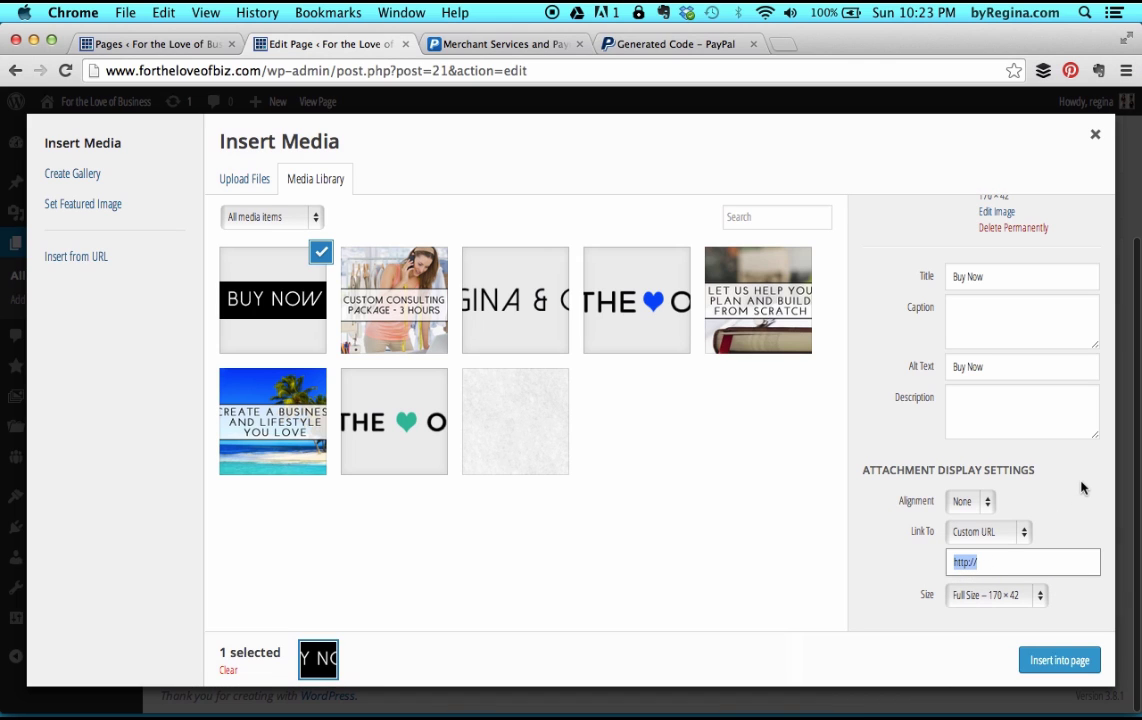
pyautogui.press('super+v')
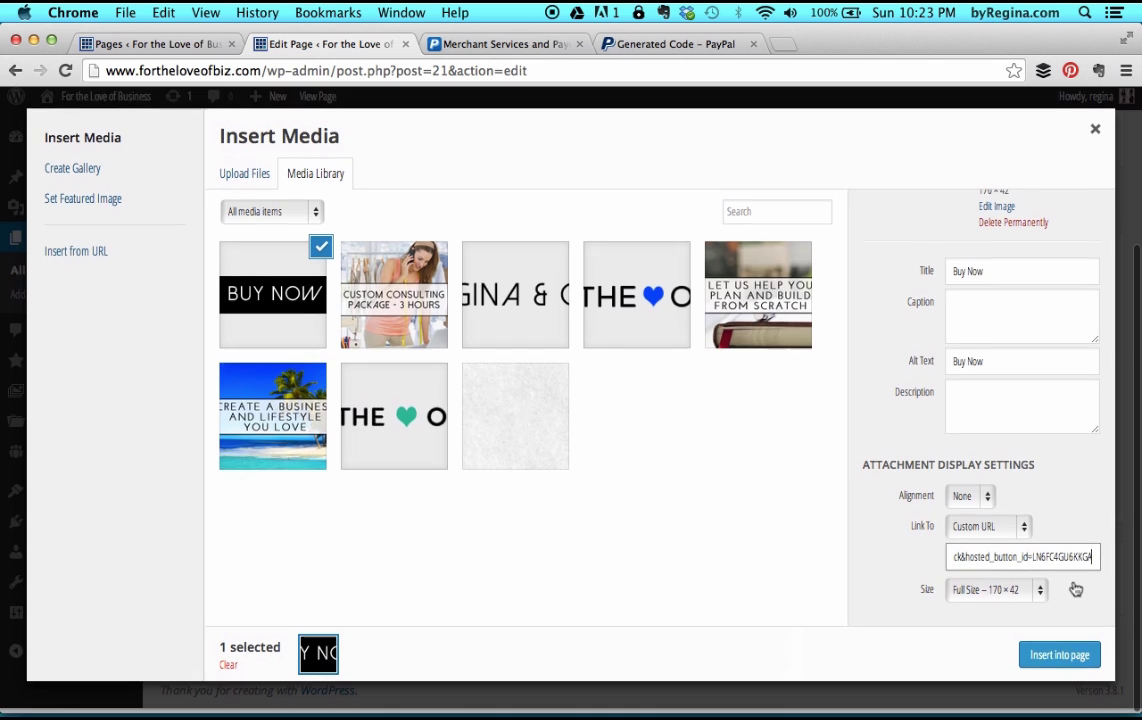
pyautogui.click(1038, 596)
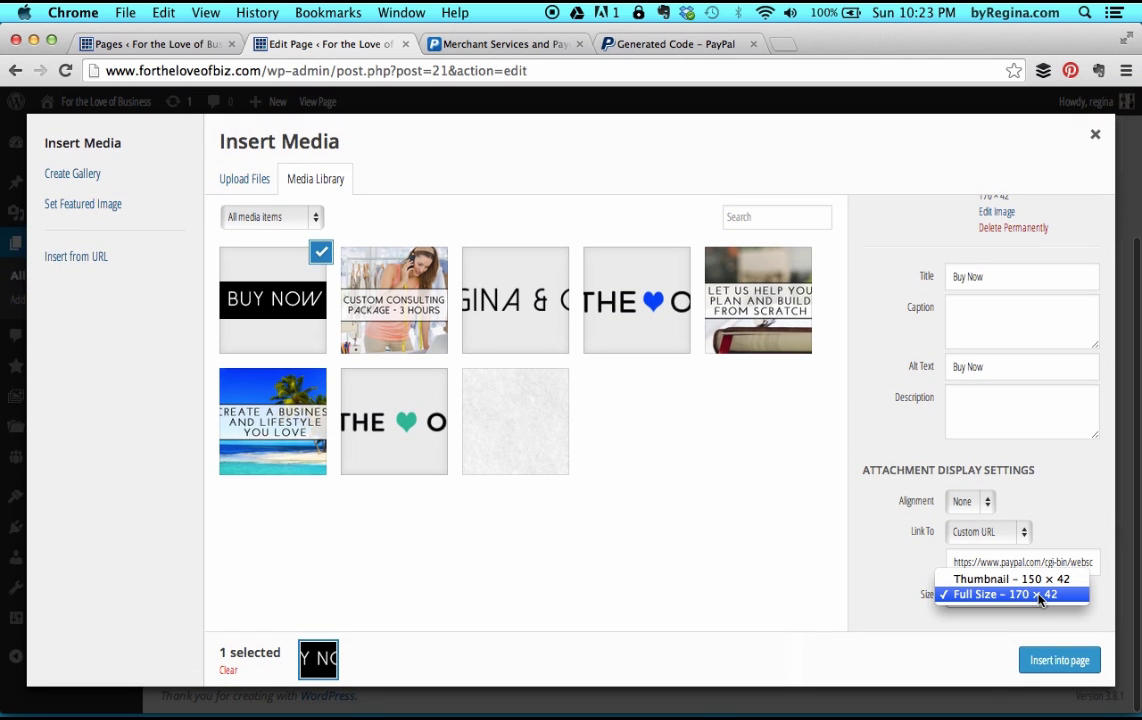
pyautogui.click(1038, 596)
pyautogui.click(1059, 660)
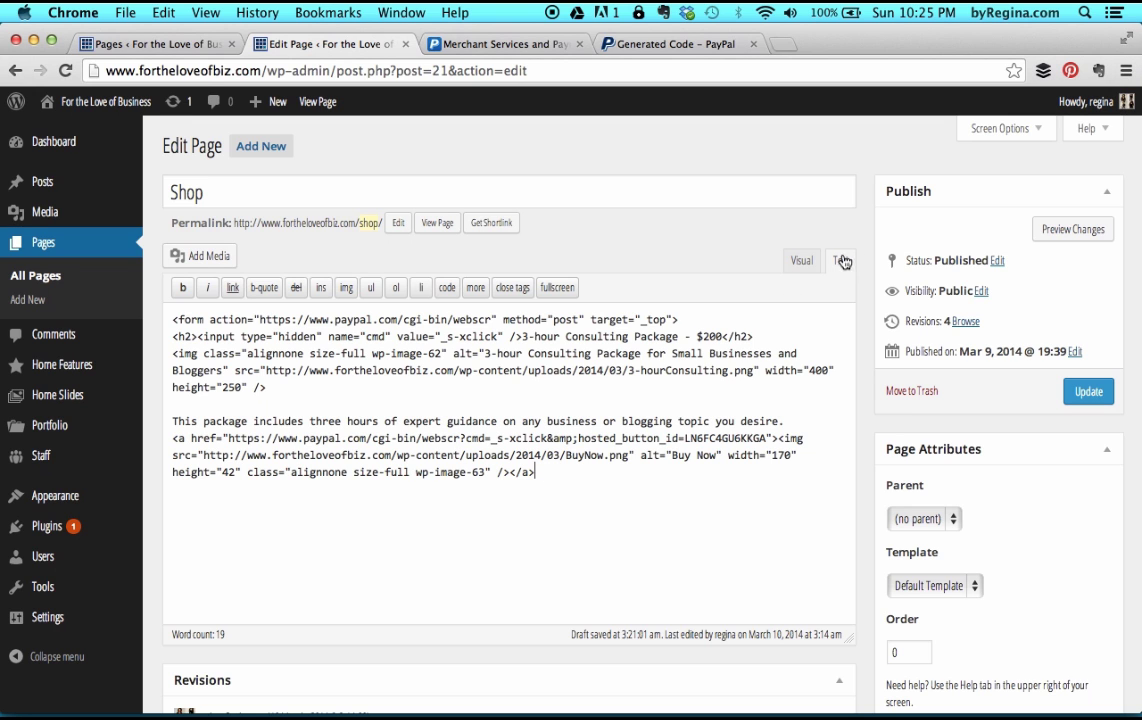
# Check the Buy Now image below the package description in the visual editor and update the Shop page.
pyautogui.click(806, 260)
pyautogui.scroll(-5, 614, 558)
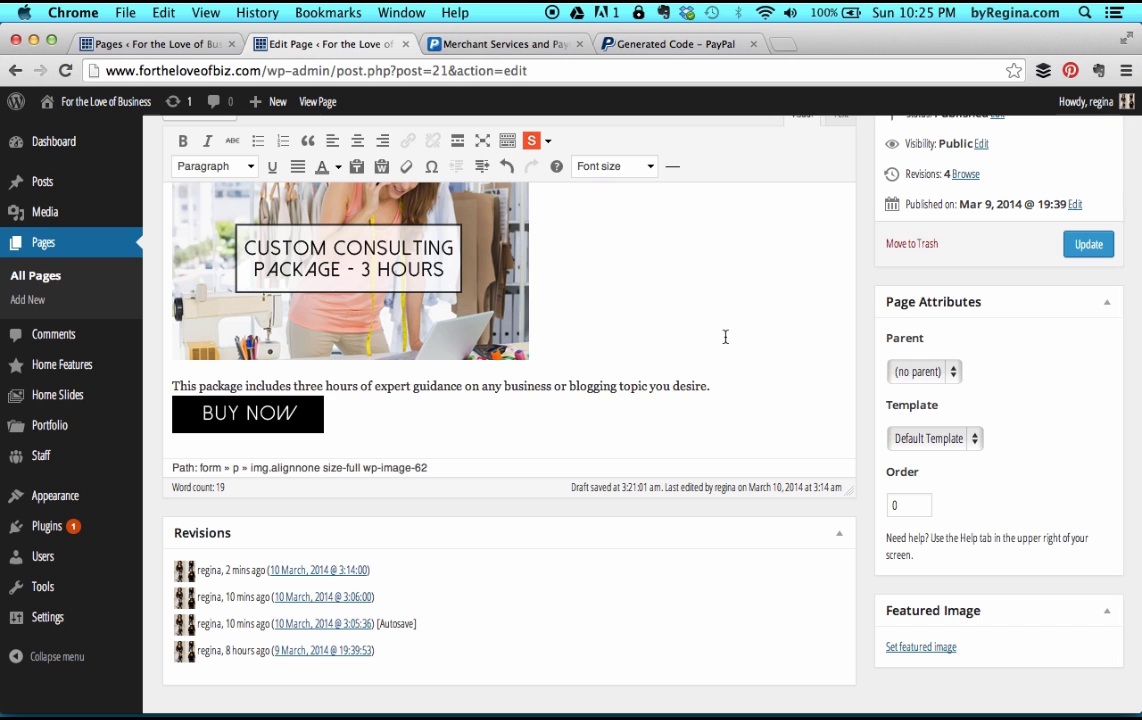
pyautogui.scroll(4, 726, 334)
pyautogui.scroll(1, 725, 326)
pyautogui.click(1089, 345)
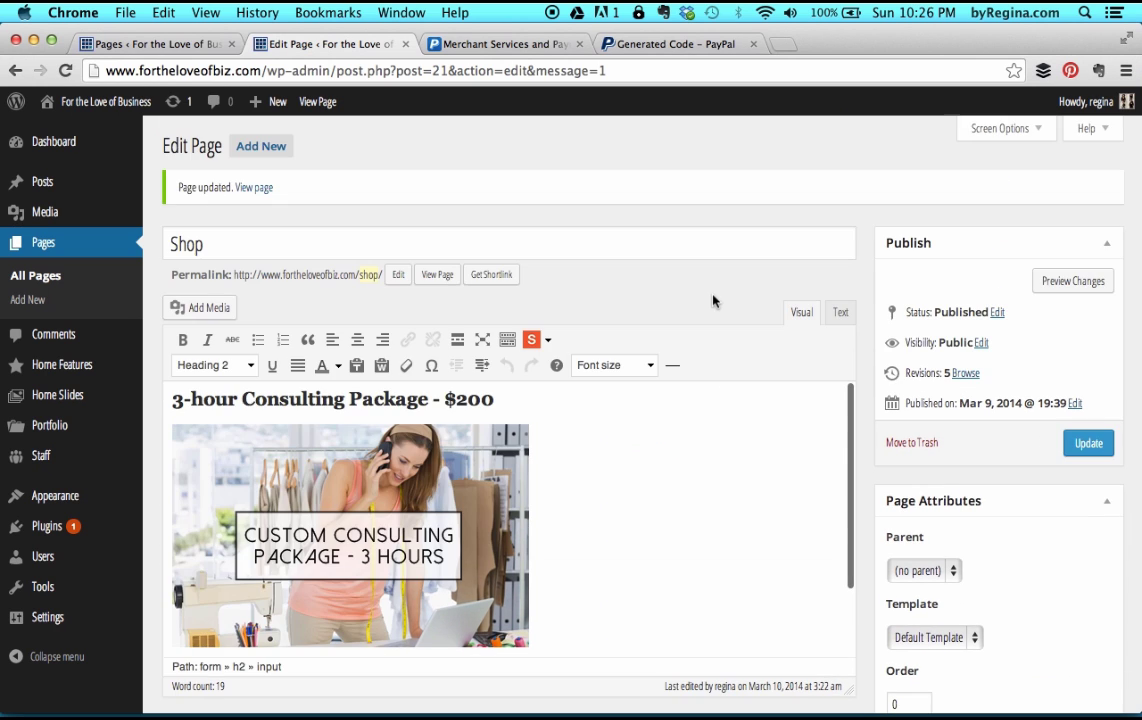
# View the published Shop page, test that the Buy Now image leads to the PayPal checkout, and return to the shop.
pyautogui.click(446, 280)
pyautogui.scroll(-3, 605, 510)
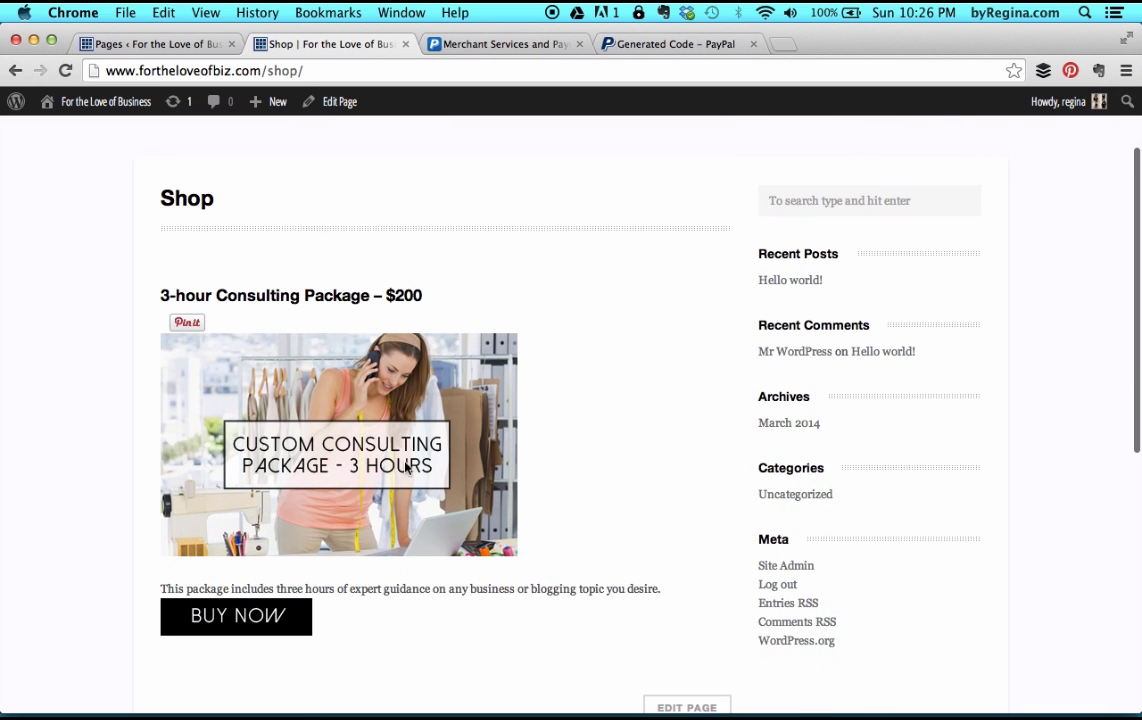
pyautogui.scroll(-5, 600, 555)
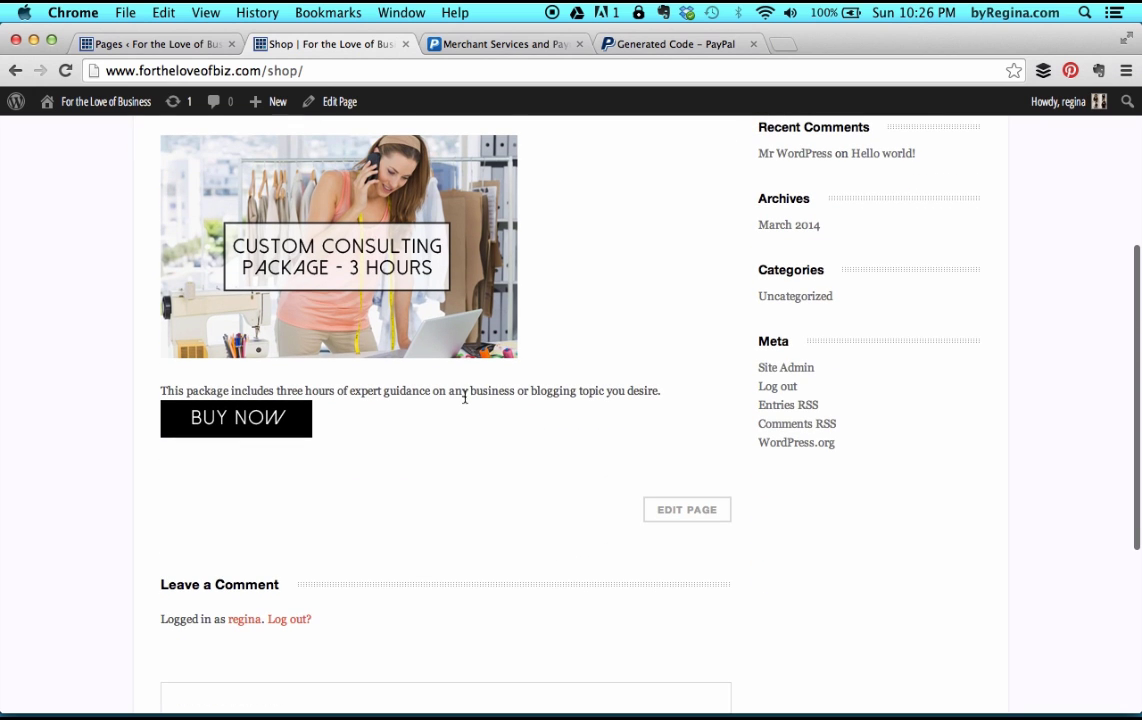
pyautogui.scroll(3, 415, 352)
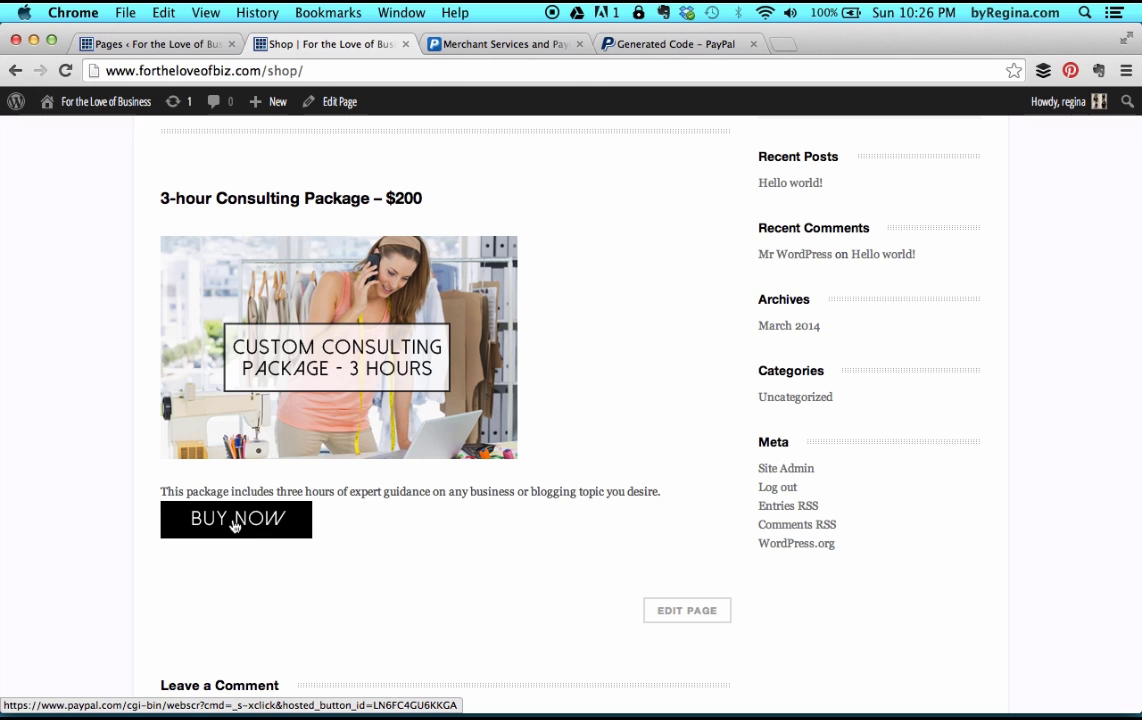
pyautogui.click(235, 520)
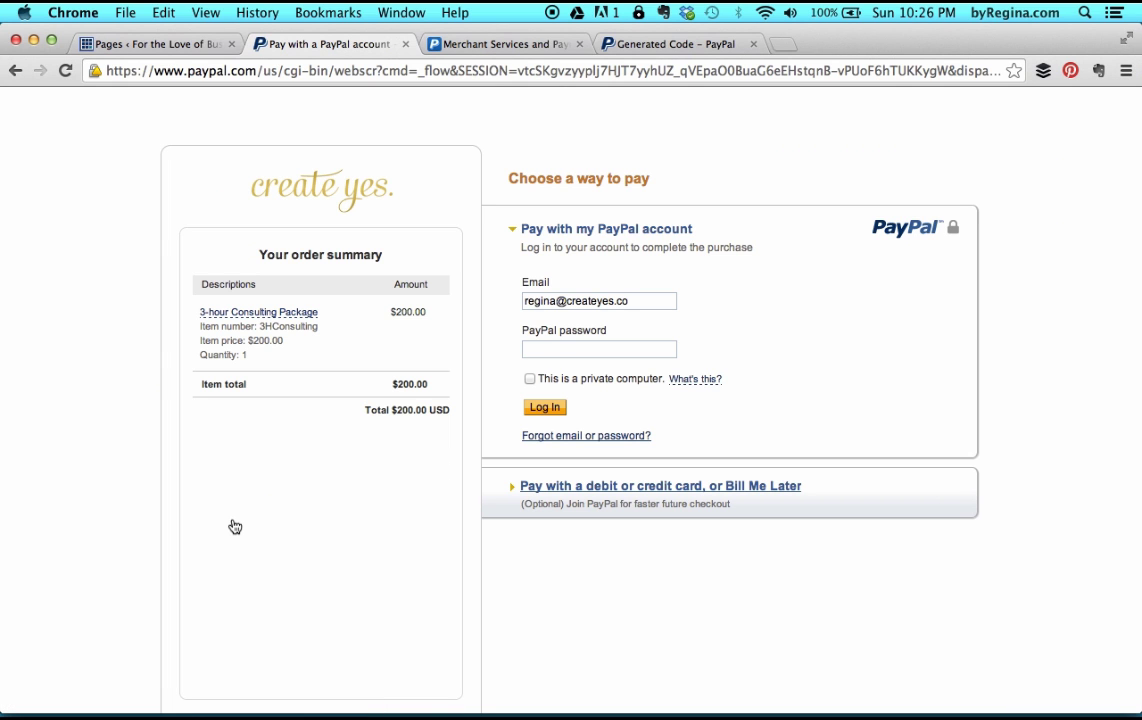
pyautogui.click(15, 70)
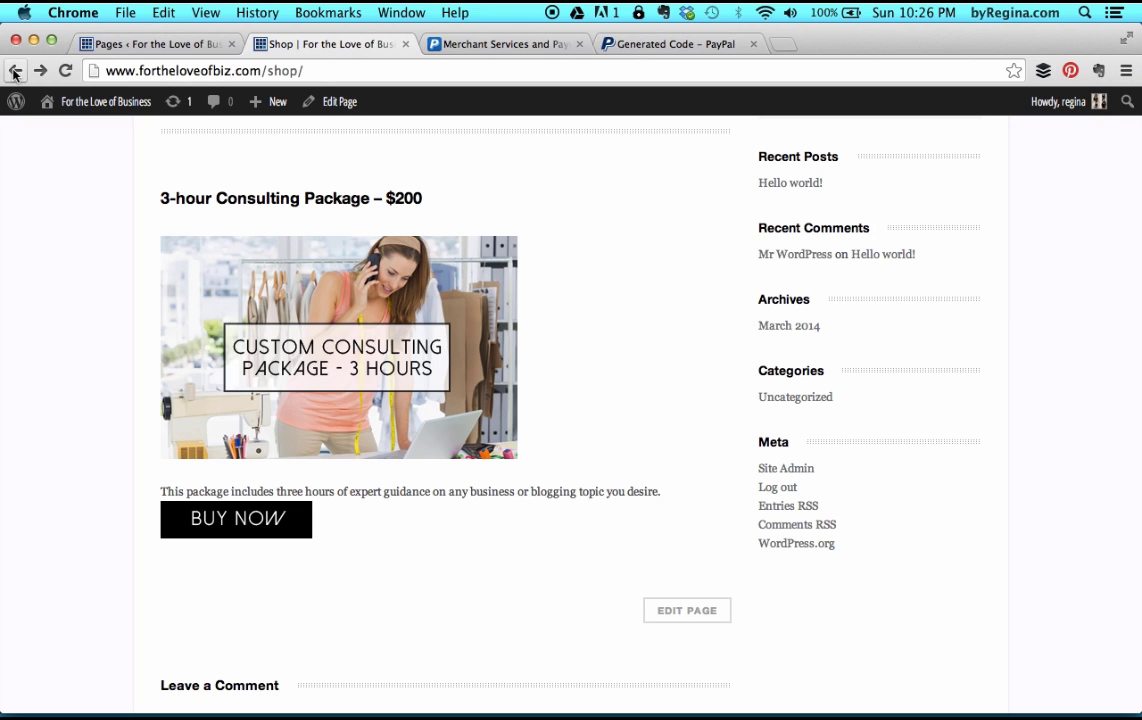
# Compare the website and email versions of the button code on PayPal's generated code page, and return to the published Shop page.
pyautogui.click(695, 47)
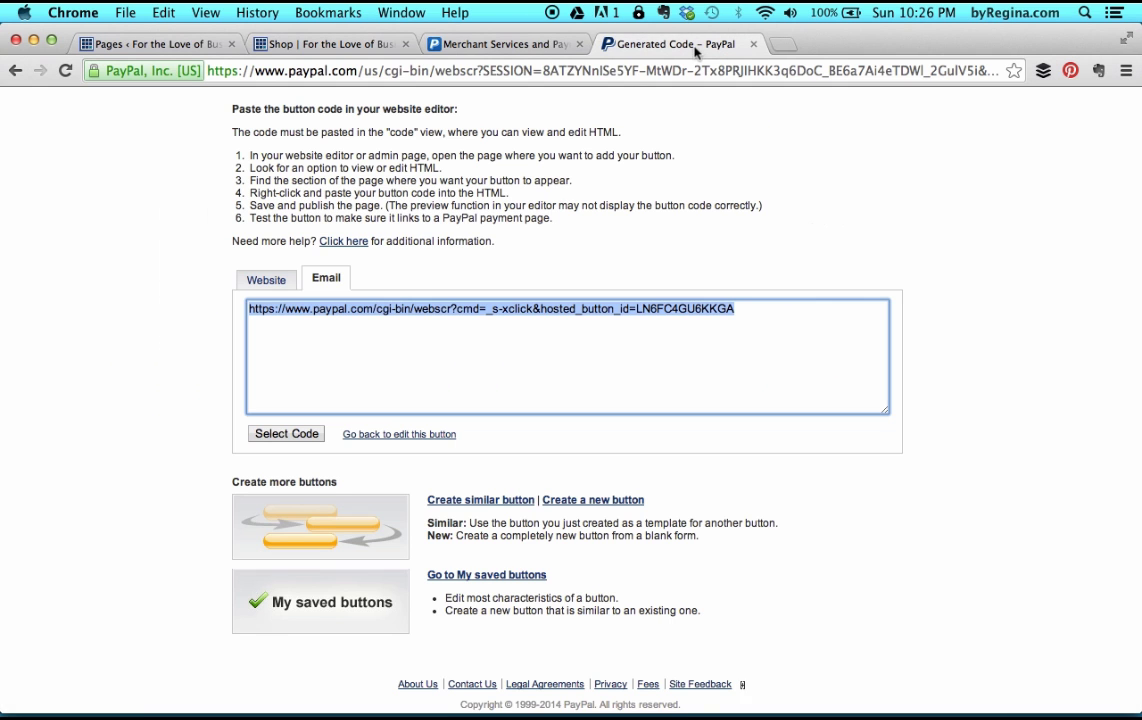
pyautogui.click(268, 281)
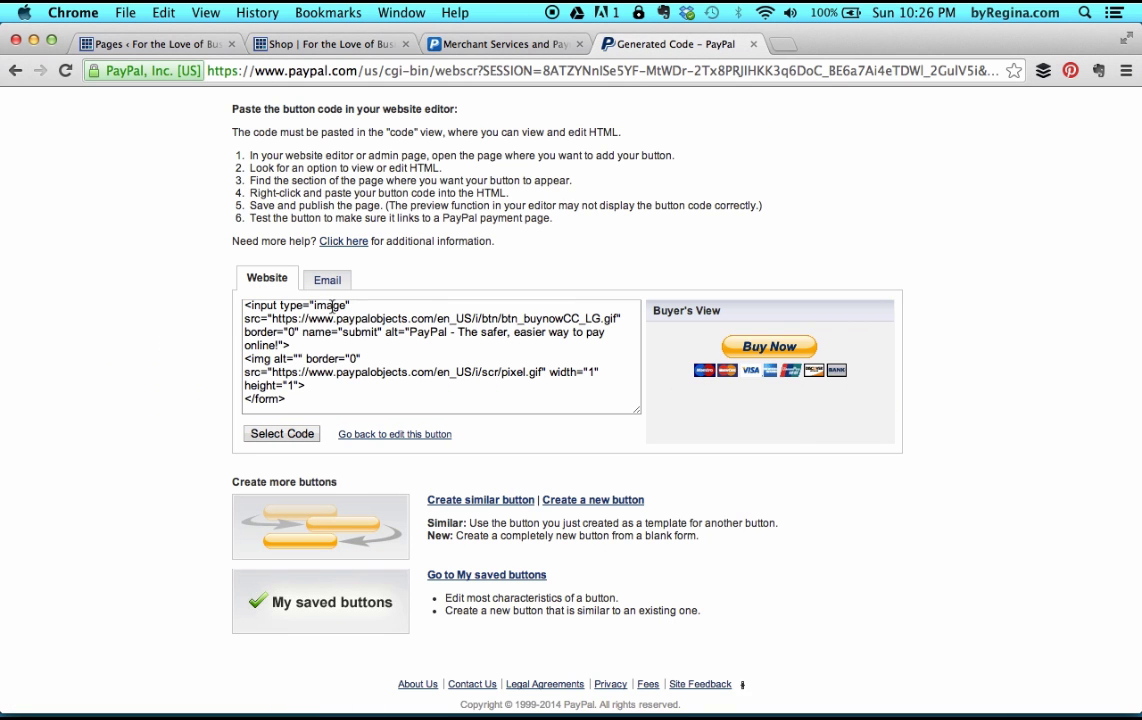
pyautogui.click(318, 283)
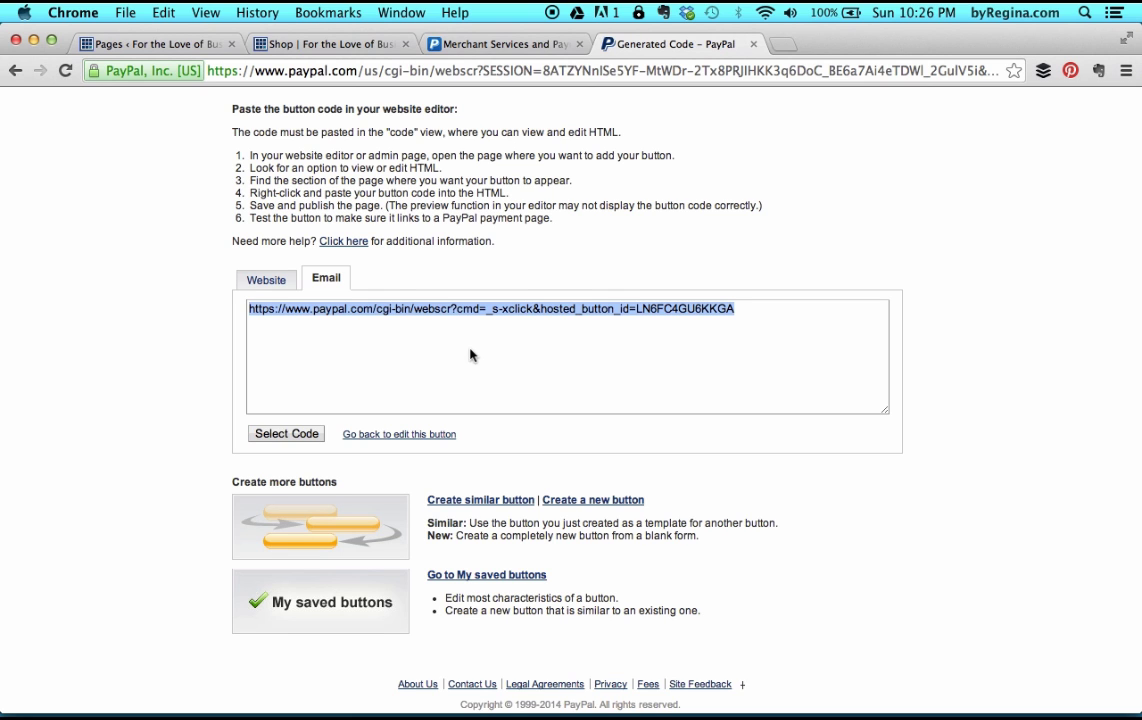
pyautogui.scroll(2, 516, 413)
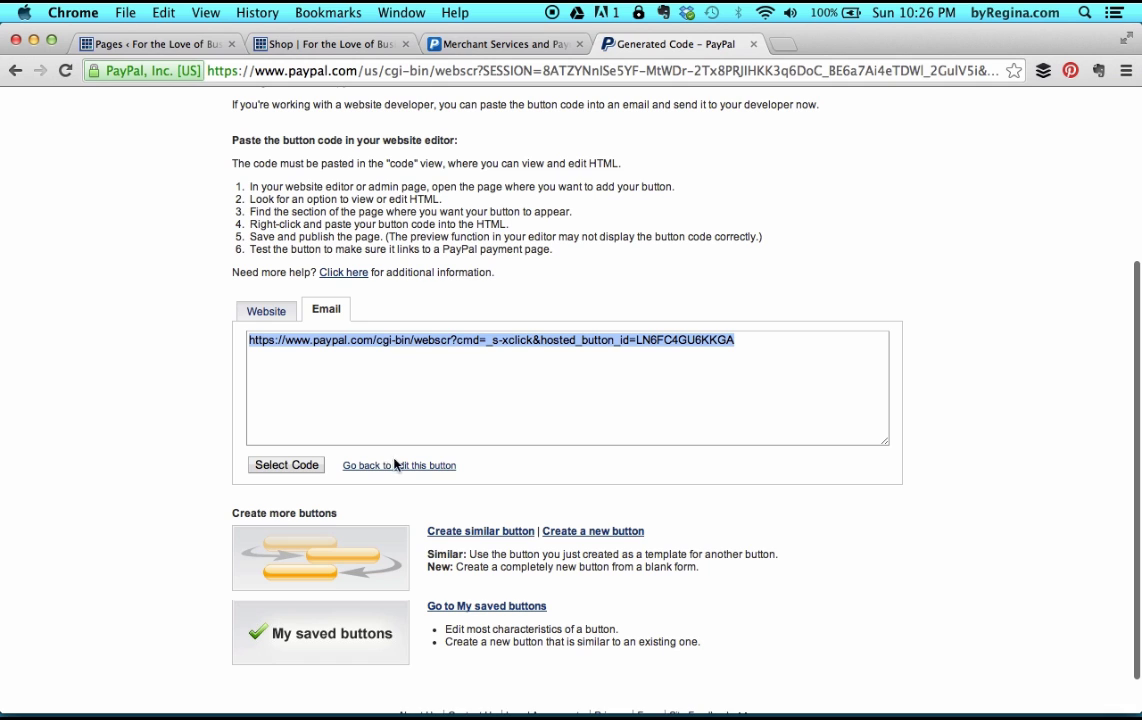
pyautogui.click(306, 45)
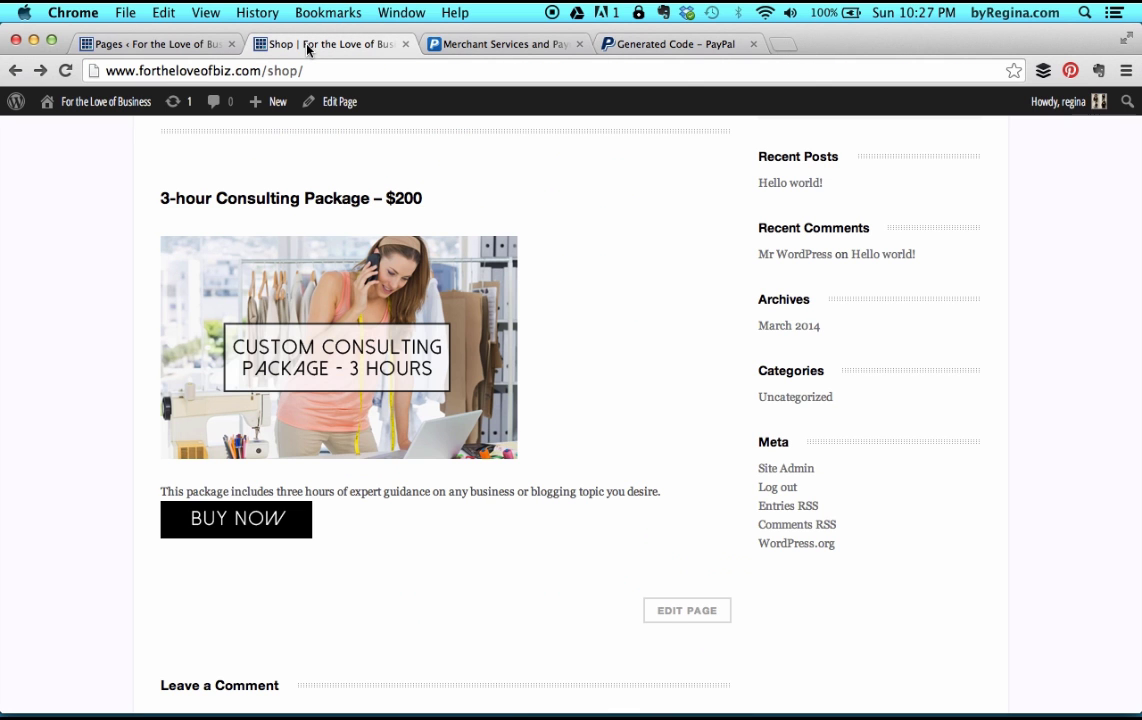
pyautogui.scroll(3, 535, 219)
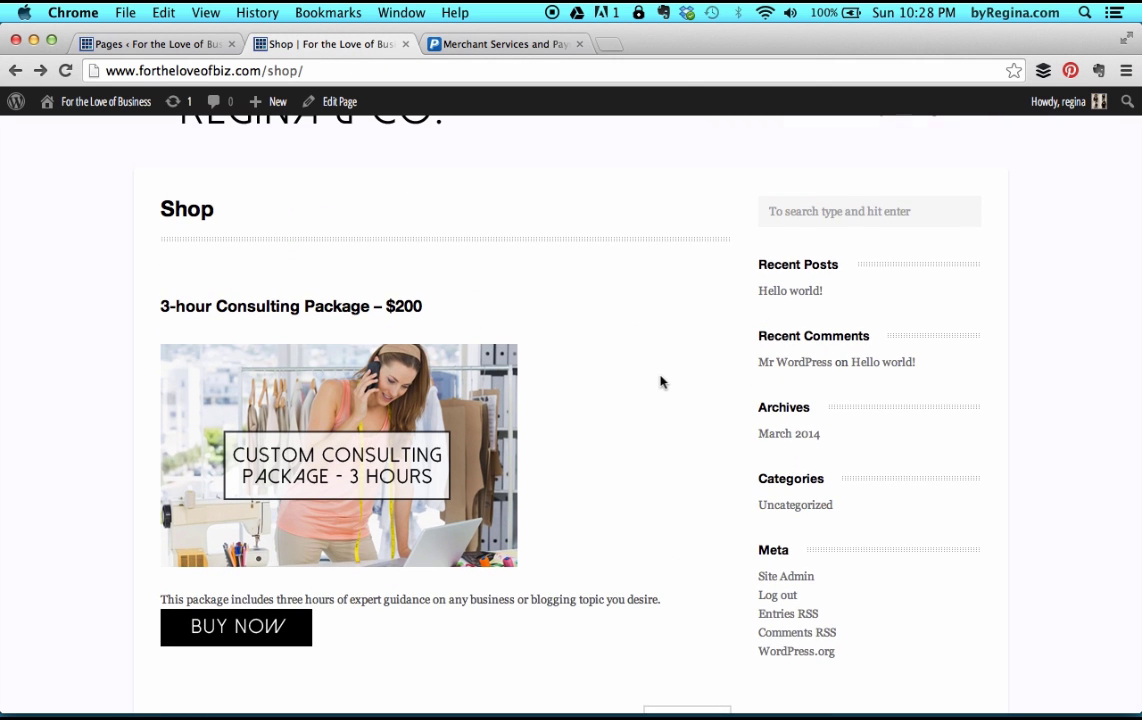